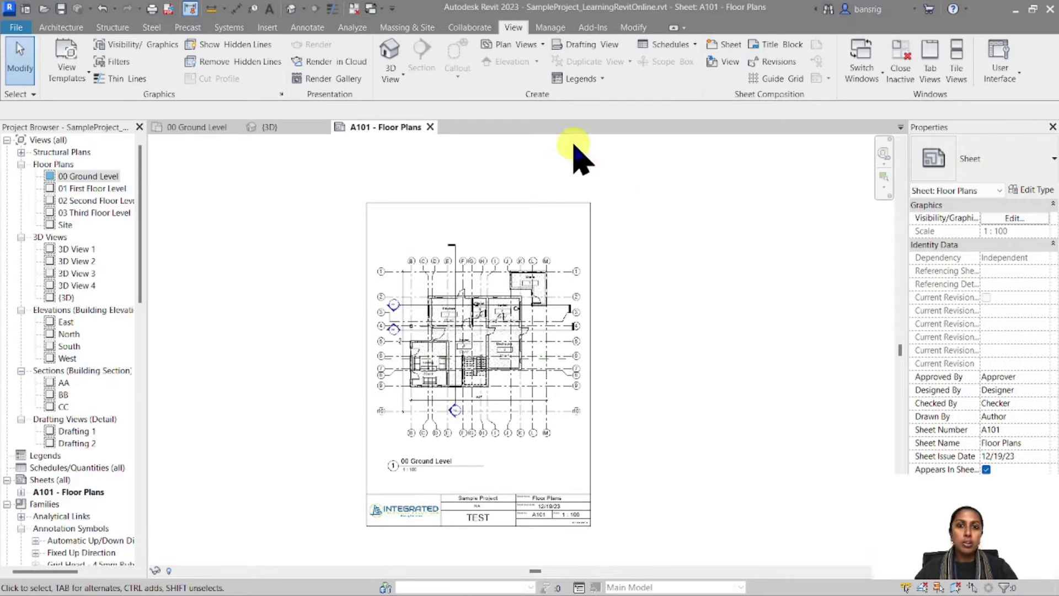
Create a numeric revision numbering sequence named R-No with the prefix R in the project's revision settings.
{"action": "left_click", "coordinate": [761, 63]}
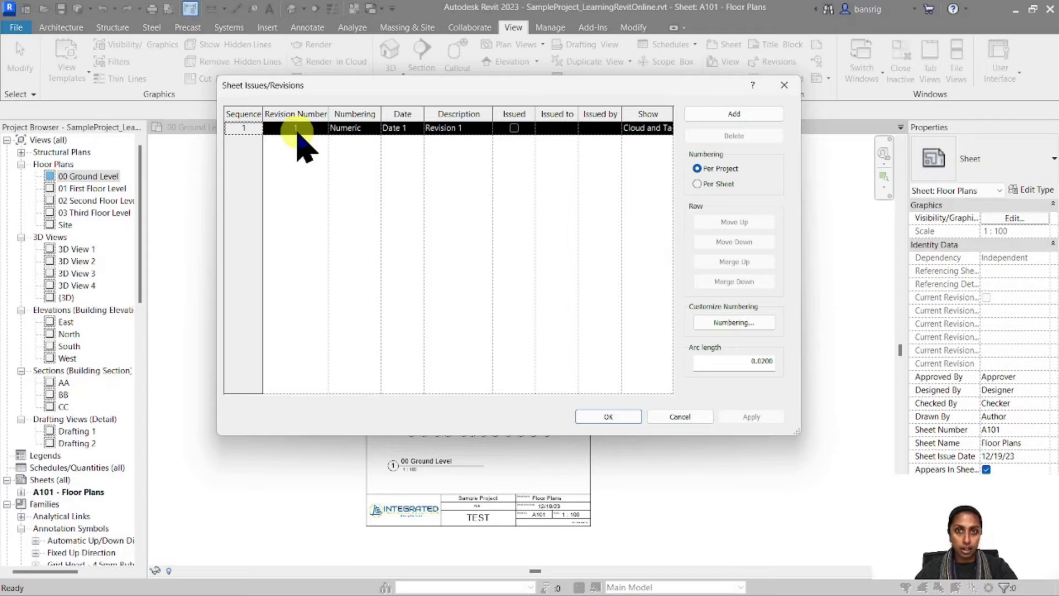
{"action": "left_click", "coordinate": [735, 323]}
{"action": "left_click", "coordinate": [411, 350]}
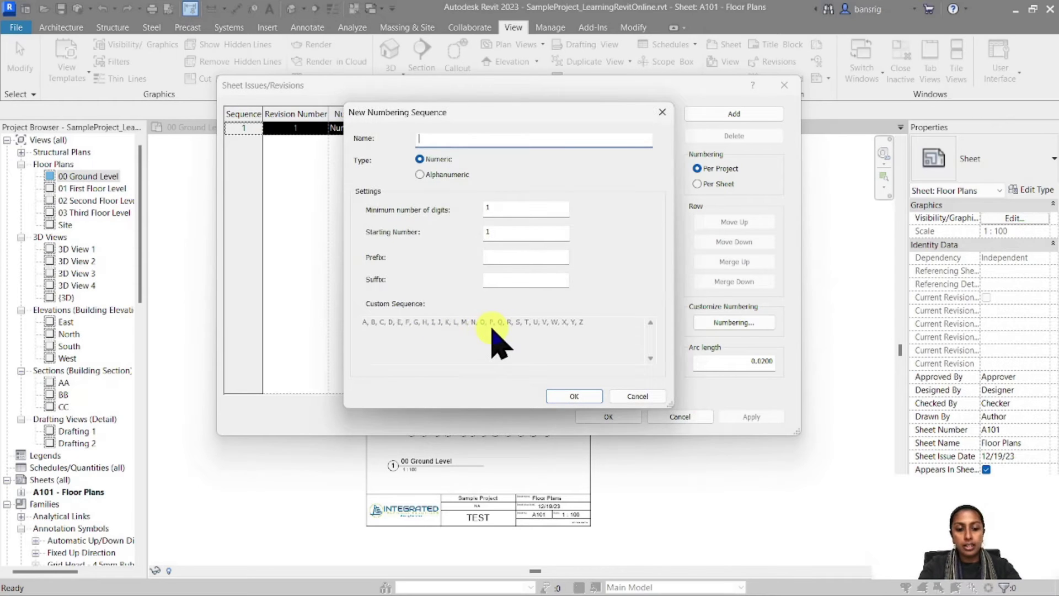
{"action": "type", "text": "R-No"}
{"action": "left_click", "coordinate": [420, 159]}
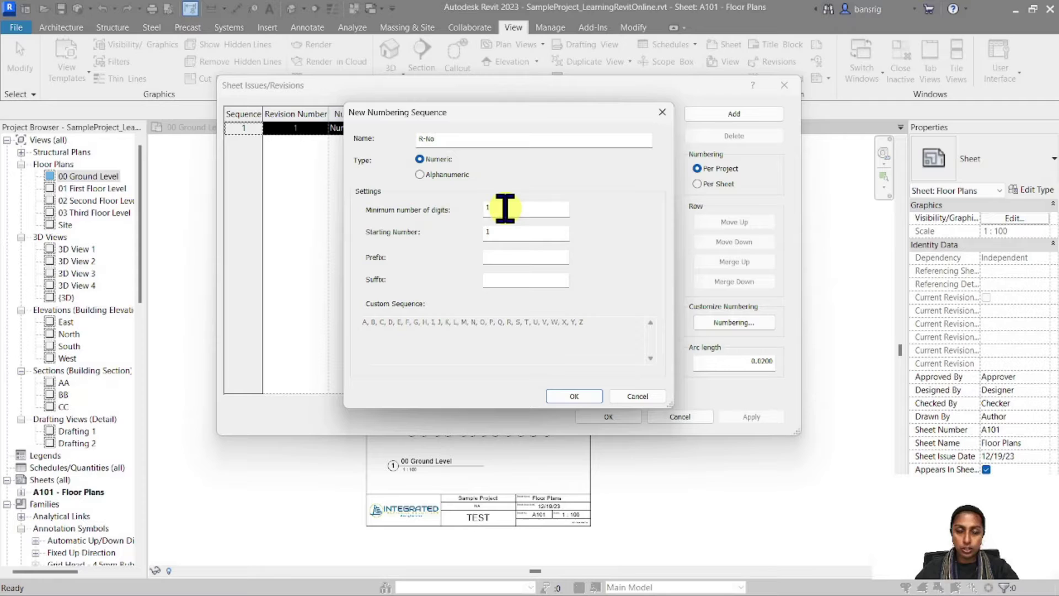
{"action": "left_click", "coordinate": [501, 255]}
{"action": "left_click", "coordinate": [570, 396]}
{"action": "left_click", "coordinate": [543, 373]}
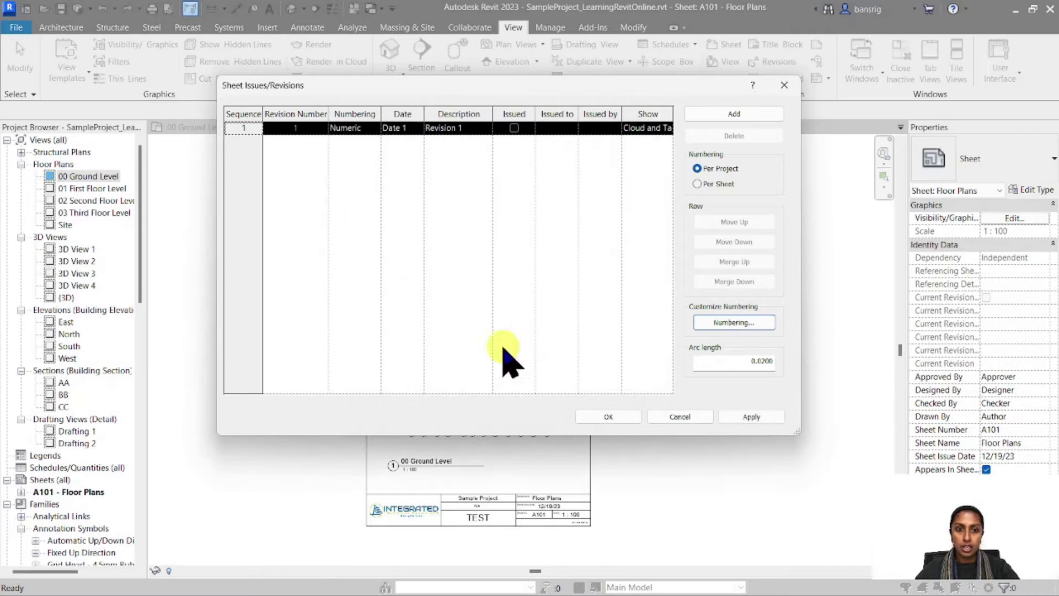
Assign the R-No numbering sequence to the first revision.
{"action": "left_click", "coordinate": [370, 128]}
{"action": "left_click", "coordinate": [375, 128]}
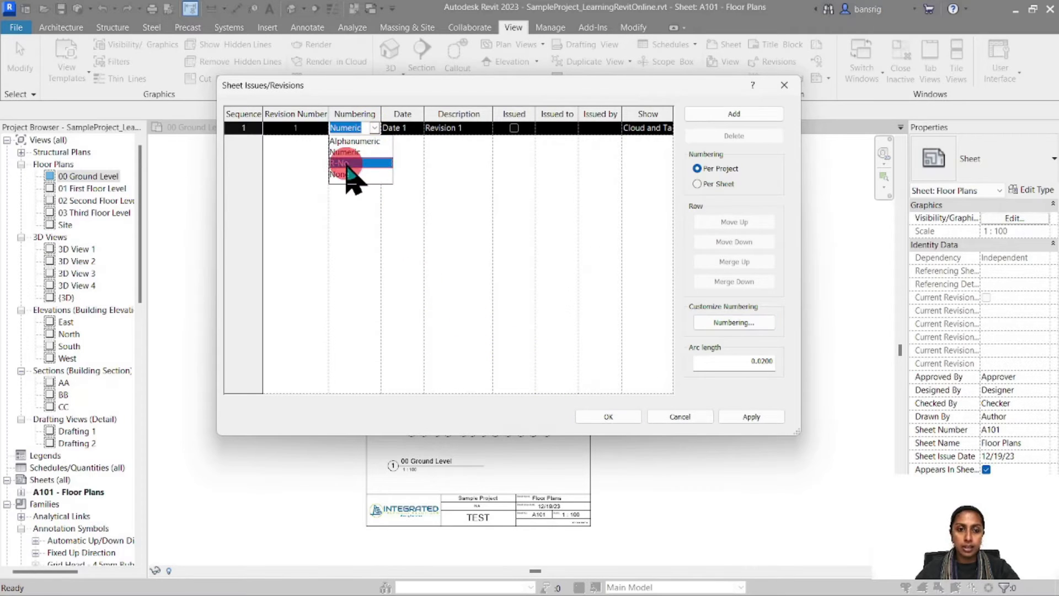
{"action": "left_click", "coordinate": [348, 167]}
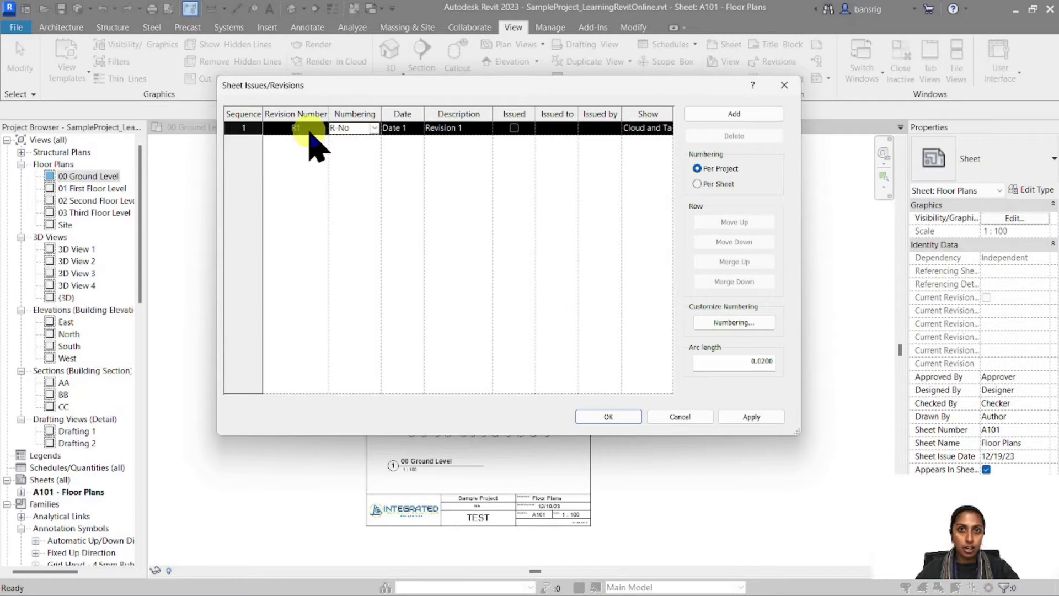
Add two further revisions to the list and delete both again.
{"action": "left_click", "coordinate": [709, 113]}
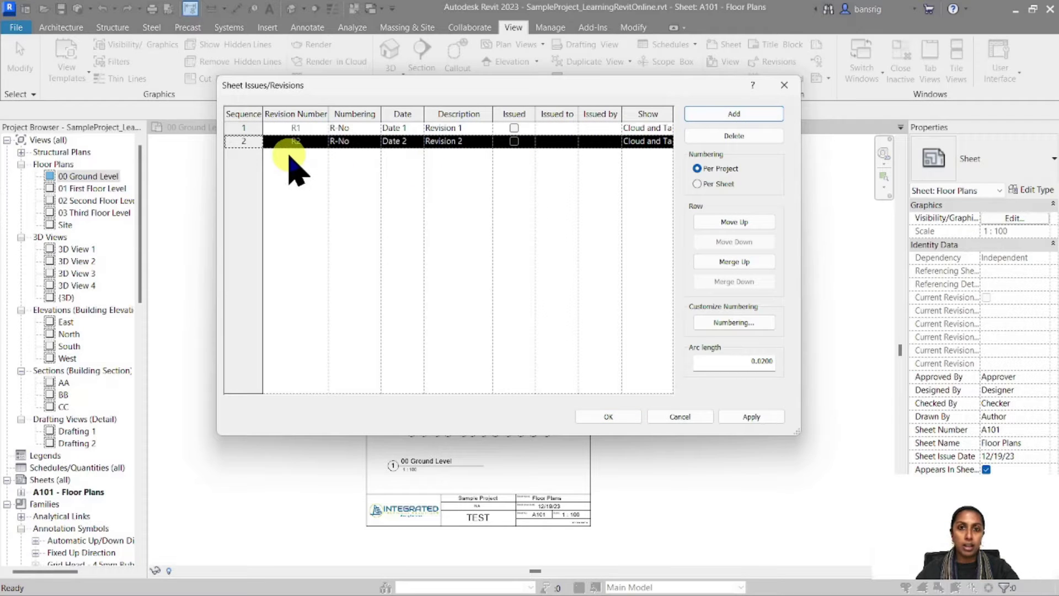
{"action": "left_click", "coordinate": [704, 114]}
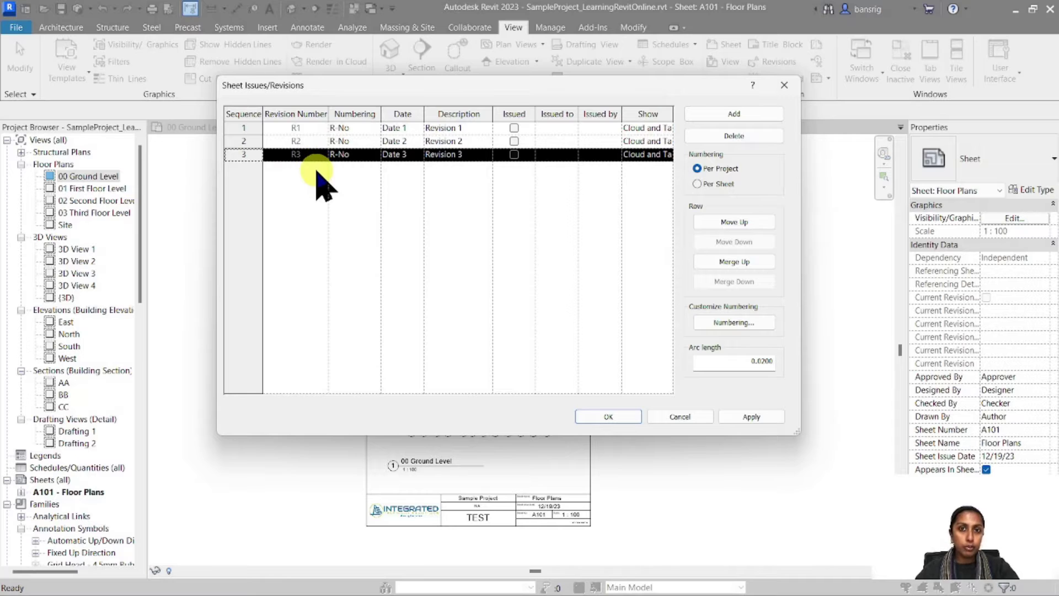
{"action": "left_click", "coordinate": [772, 138]}
{"action": "left_click", "coordinate": [563, 322]}
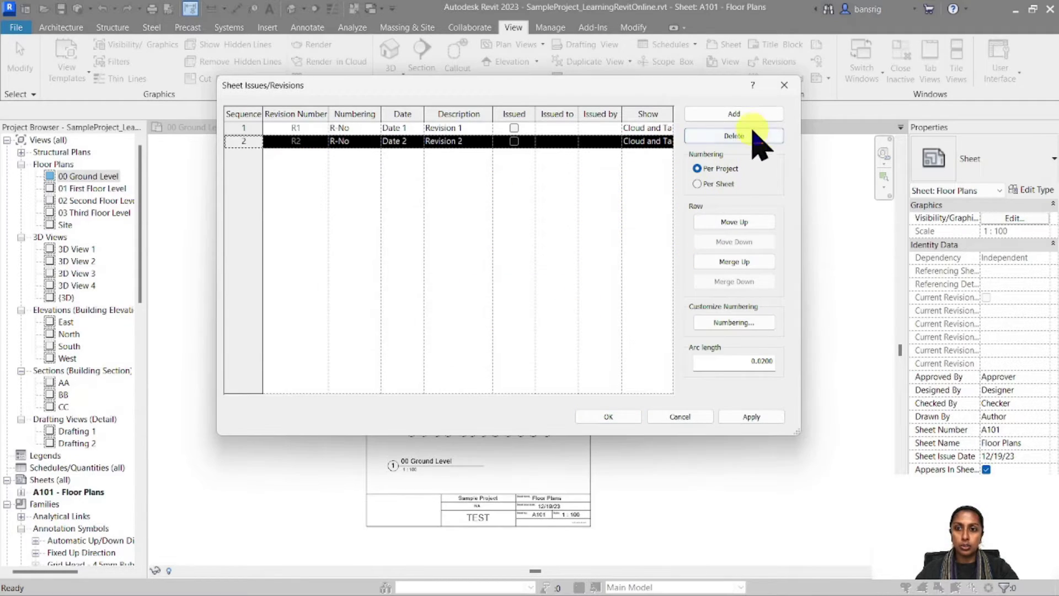
{"action": "left_click", "coordinate": [736, 136]}
{"action": "left_click", "coordinate": [560, 322]}
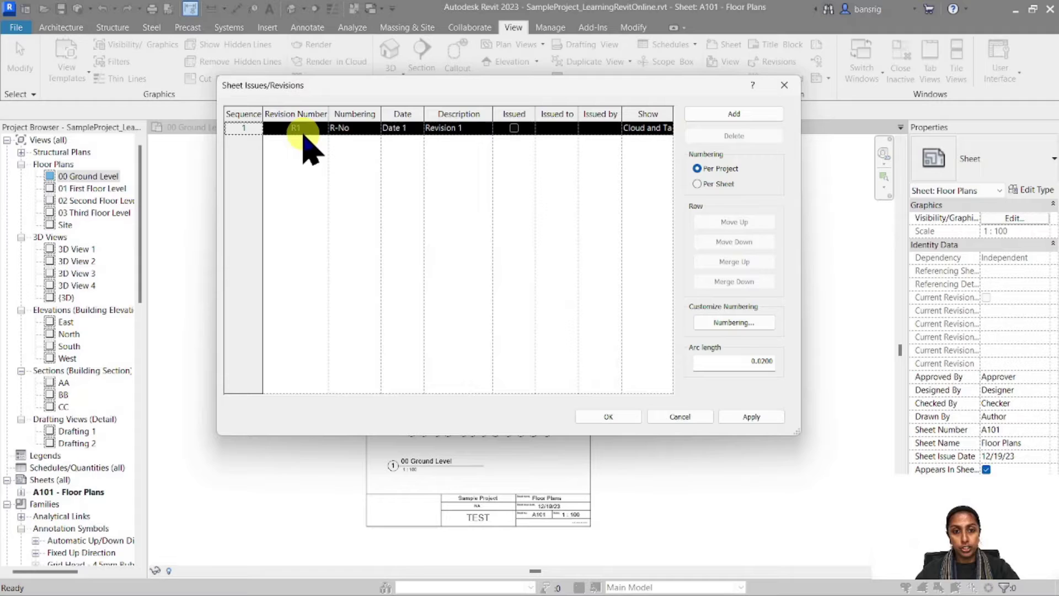
Set the remaining revision's date to 12 Dec 2023 and its description to Design Detailing, and accept the revision settings.
{"action": "left_click", "coordinate": [406, 128]}
{"action": "left_click", "coordinate": [411, 123]}
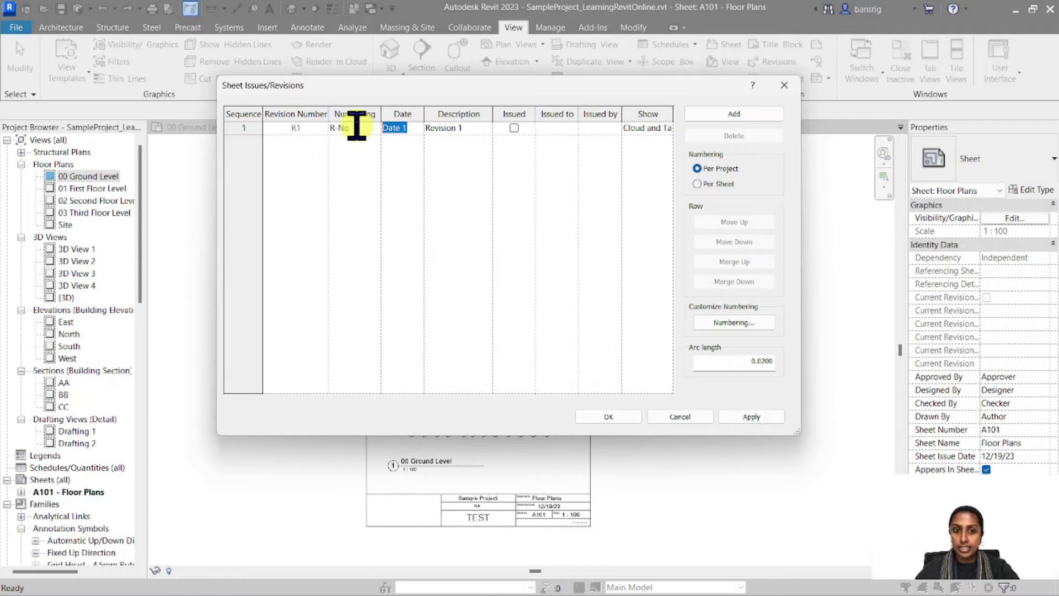
{"action": "type", "text": "12"}
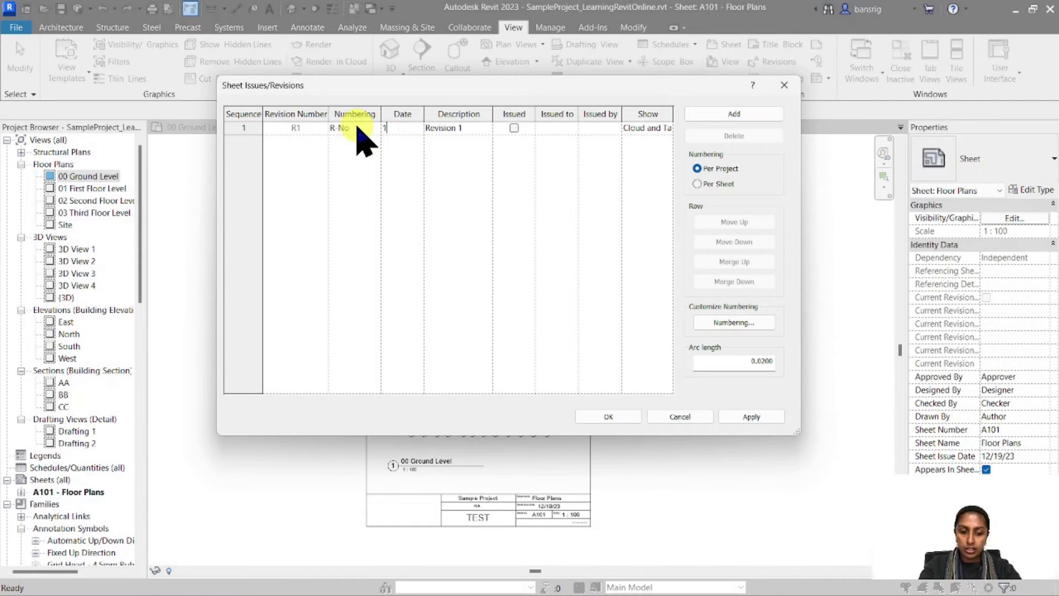
{"action": "type", "text": " Dec 2023"}
{"action": "left_click", "coordinate": [444, 128]}
{"action": "left_click_drag", "start_coordinate": [473, 126], "coordinate": [419, 135]}
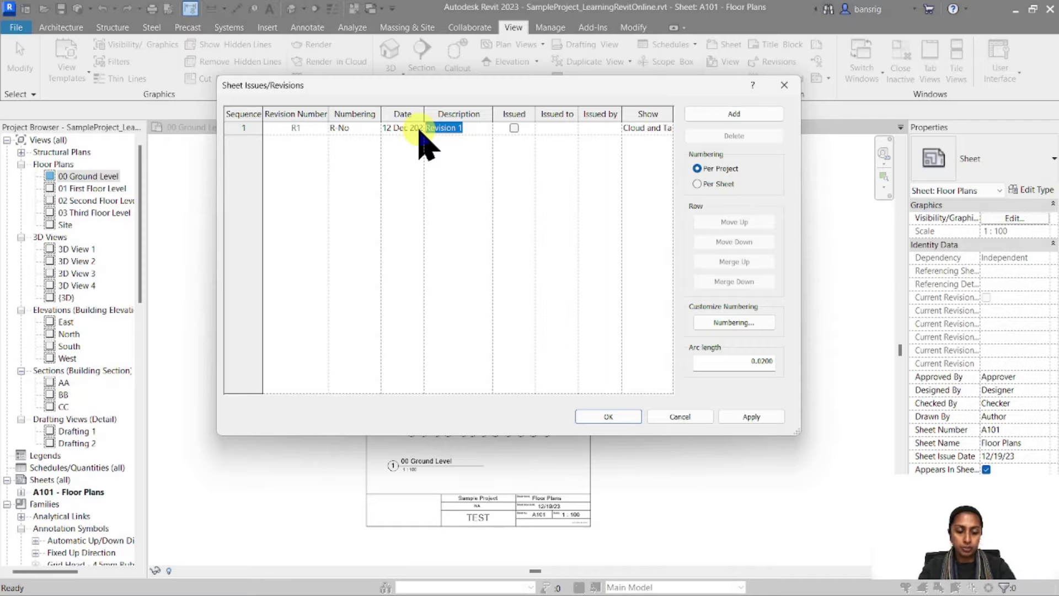
{"action": "type", "text": "Design"}
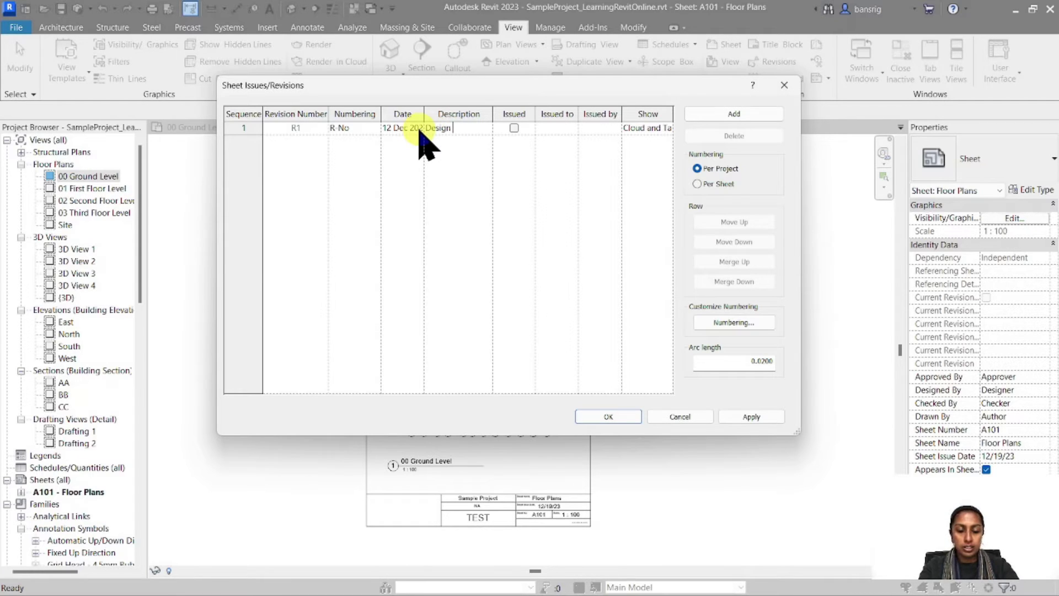
{"action": "type", "text": " Detailing"}
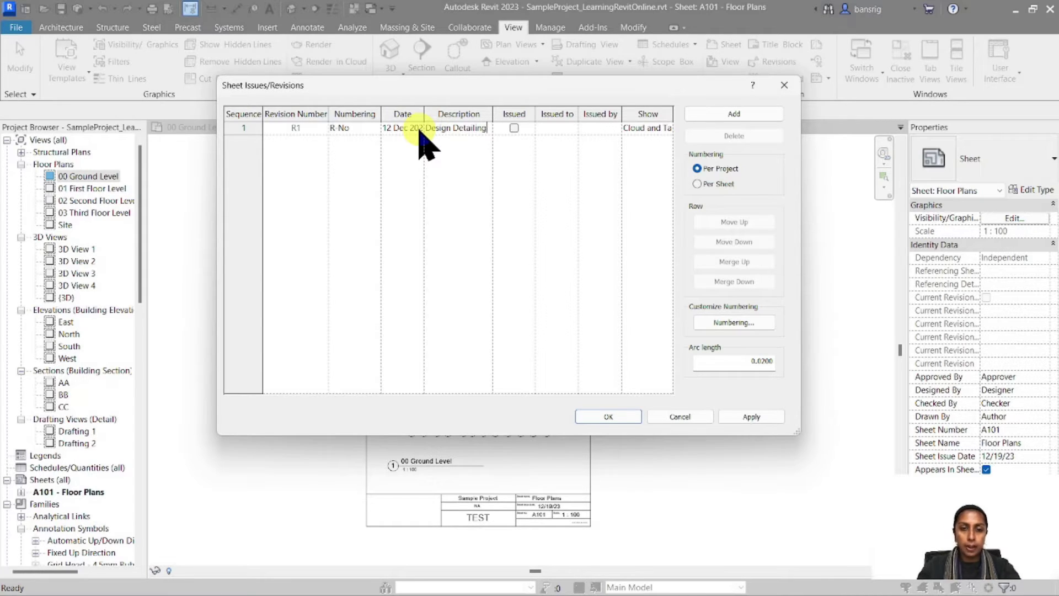
{"action": "left_click", "coordinate": [617, 419]}
{"action": "left_click", "coordinate": [682, 434]}
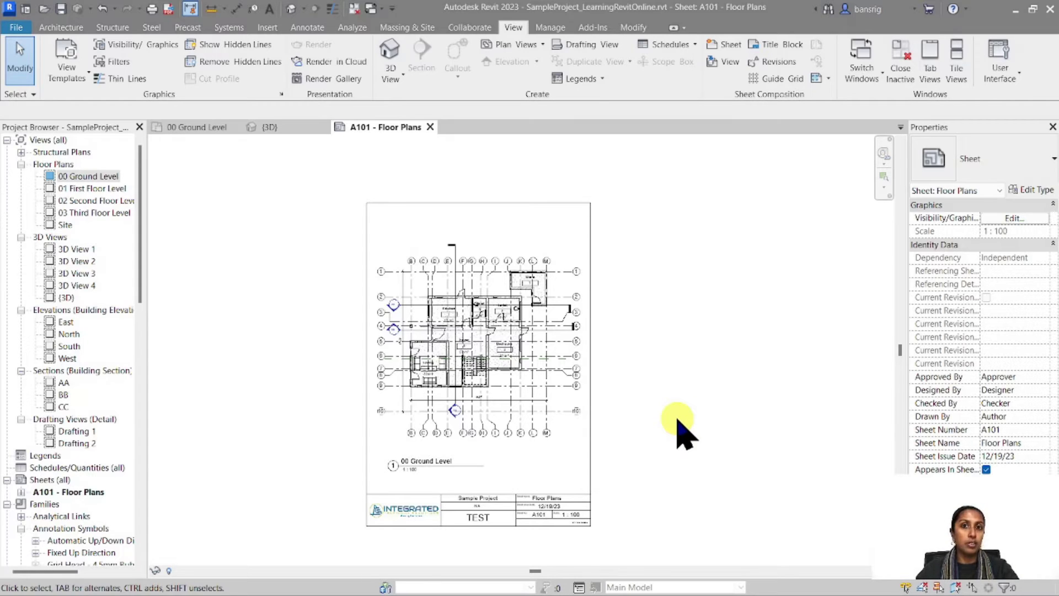
Draw a rectangular revision cloud around the kitchen's exterior door in the 00 Ground Level floor plan and finish the sketch.
{"action": "key", "text": "ctrl+Tab"}
{"action": "left_click", "coordinate": [307, 28]}
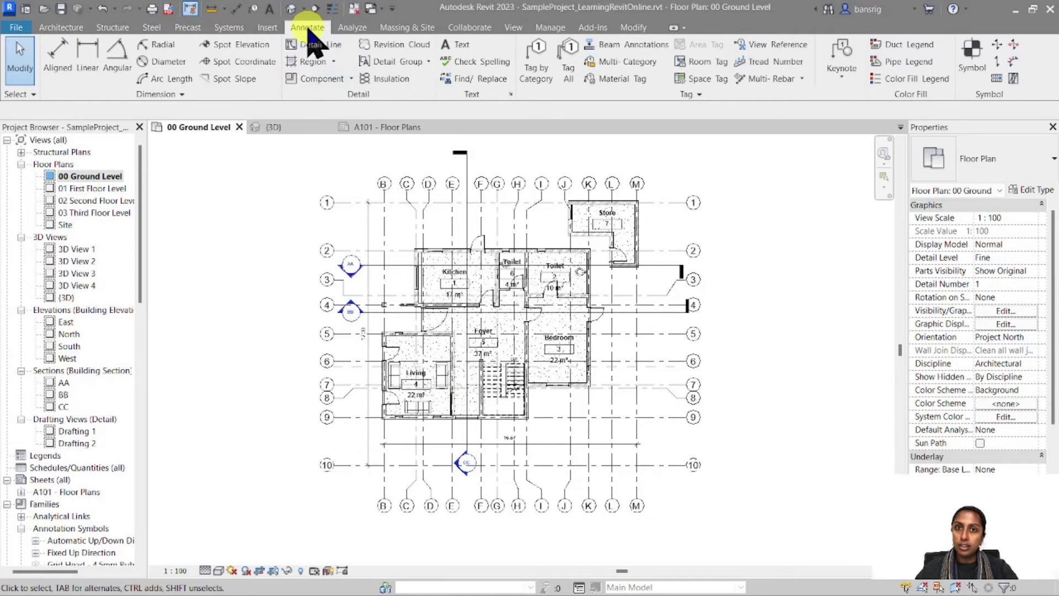
{"action": "left_click", "coordinate": [366, 46]}
{"action": "scroll", "coordinate": [620, 281], "scroll_direction": "up", "scroll_amount": 2}
{"action": "scroll", "coordinate": [521, 300], "scroll_direction": "up", "scroll_amount": 2}
{"action": "middle_click_drag", "start_coordinate": [521, 300], "coordinate": [619, 373]}
{"action": "scroll", "coordinate": [543, 212], "scroll_direction": "up", "scroll_amount": 3}
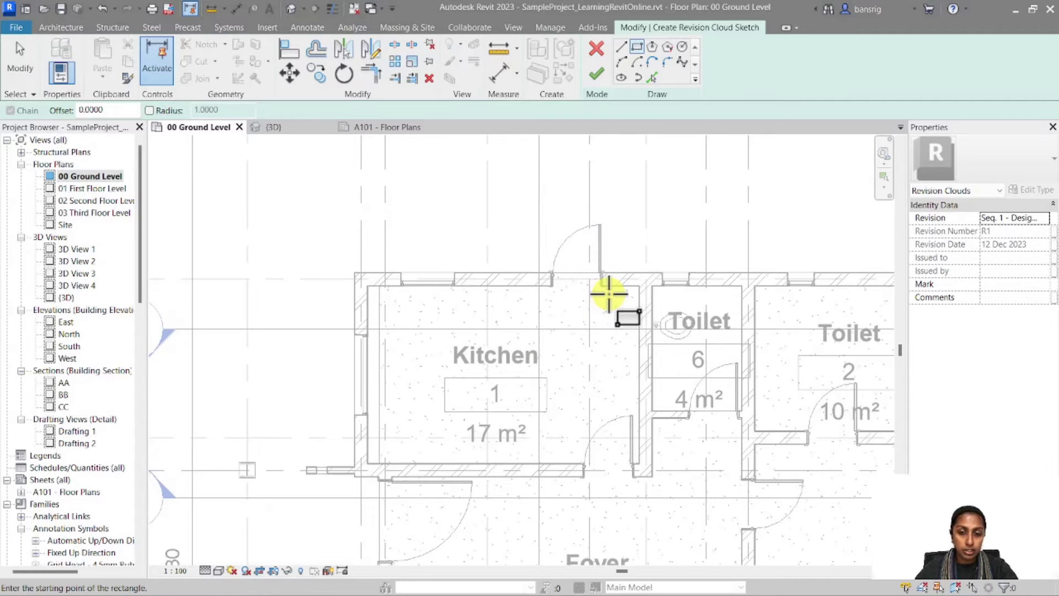
{"action": "scroll", "coordinate": [614, 286], "scroll_direction": "up", "scroll_amount": 2}
{"action": "left_click", "coordinate": [450, 150]}
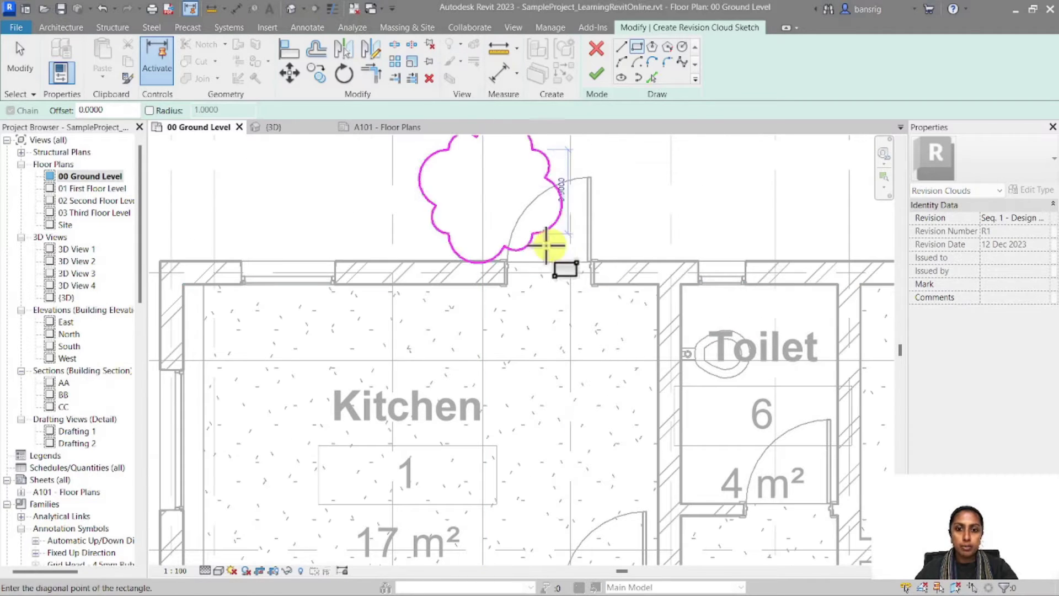
{"action": "left_click", "coordinate": [602, 304]}
{"action": "scroll", "coordinate": [581, 305], "scroll_direction": "down", "scroll_amount": 2}
{"action": "left_click", "coordinate": [596, 73]}
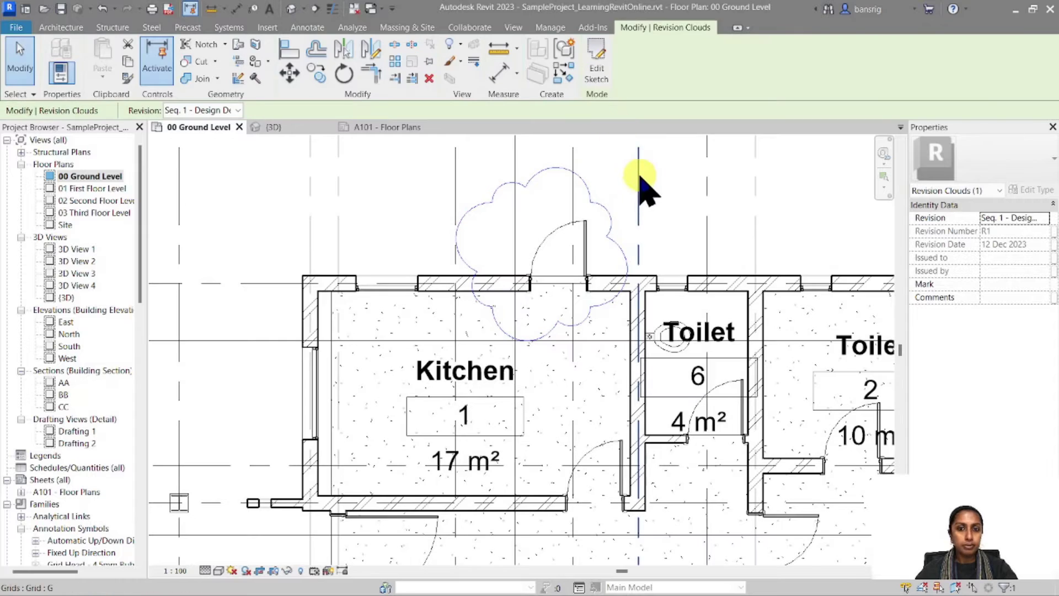
{"action": "left_click", "coordinate": [667, 205]}
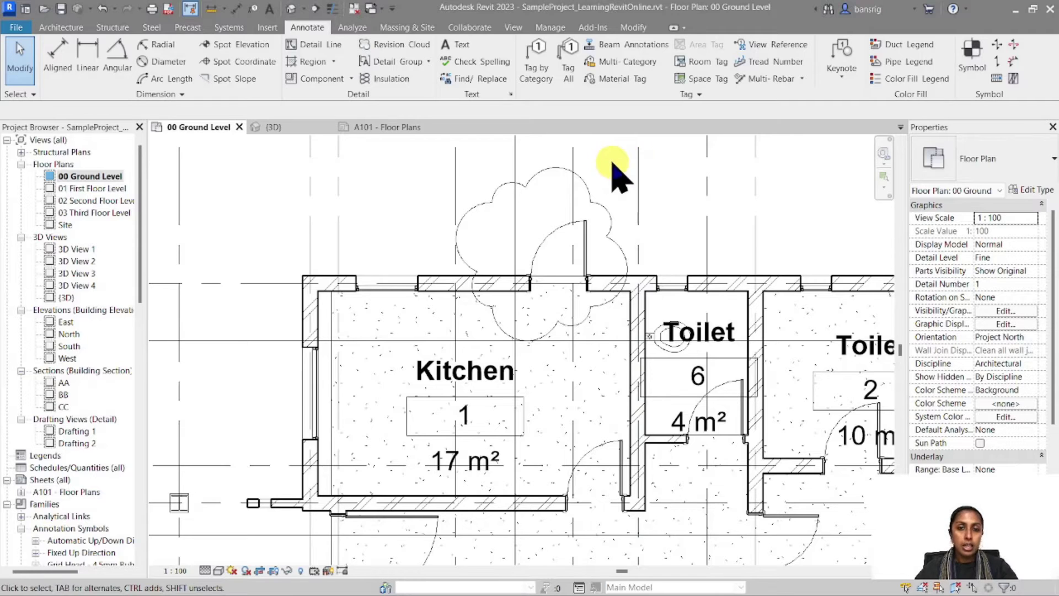
Start tagging the revision cloud by category and load Revision Tag.rfa from the English-Imperial Annotations library folder.
{"action": "left_click", "coordinate": [538, 75]}
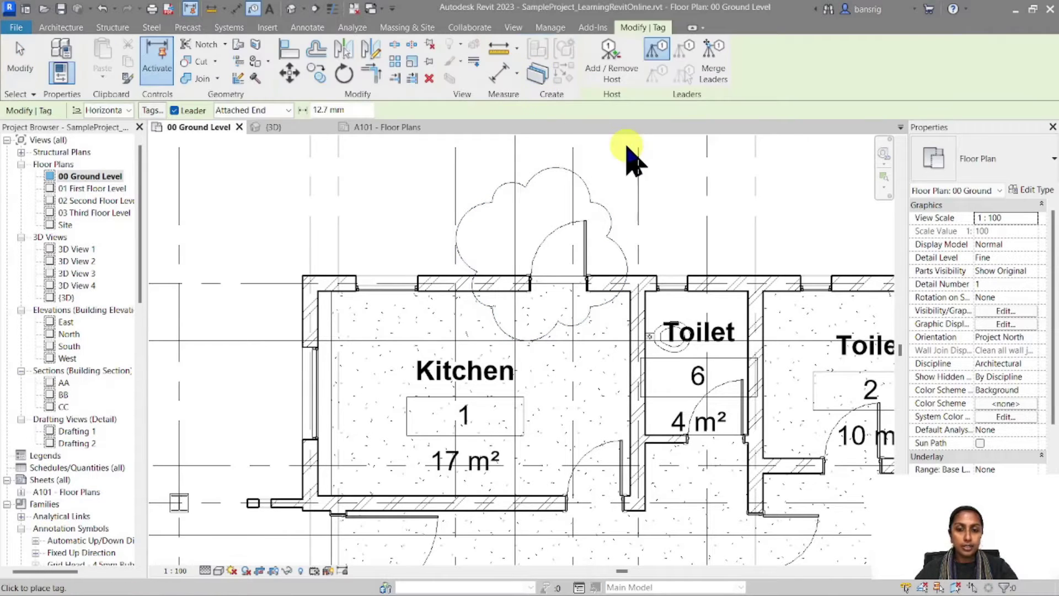
{"action": "left_click", "coordinate": [594, 204]}
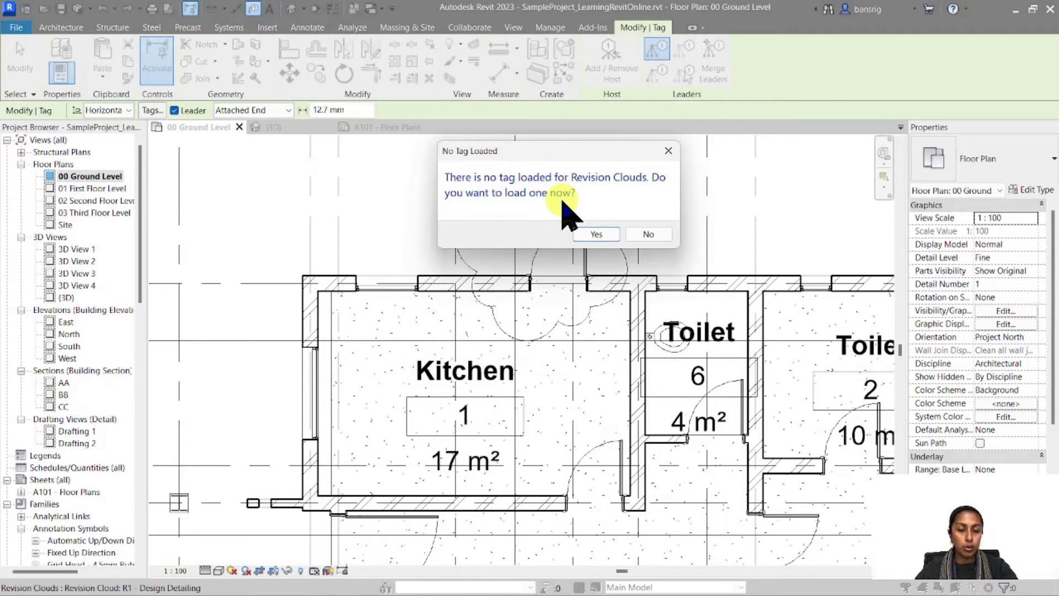
{"action": "left_click", "coordinate": [596, 235]}
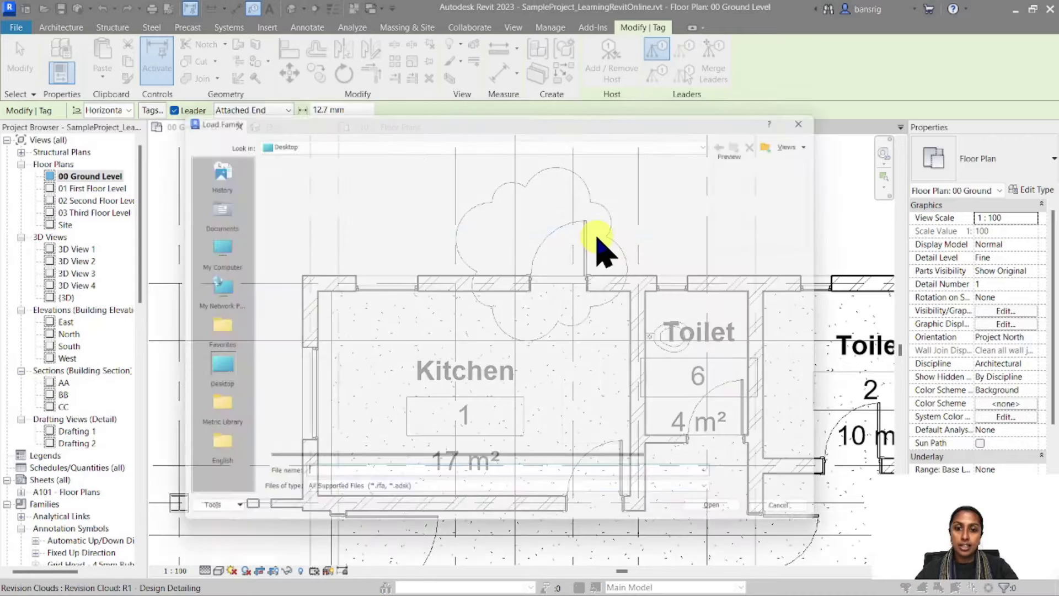
{"action": "left_click", "coordinate": [213, 428]}
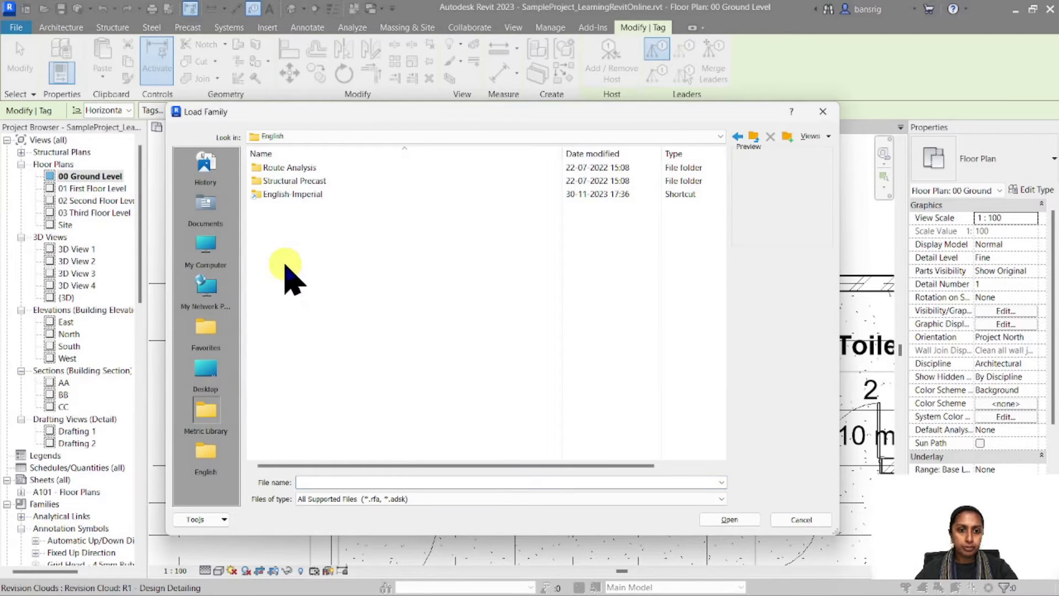
{"action": "double_click", "coordinate": [294, 197]}
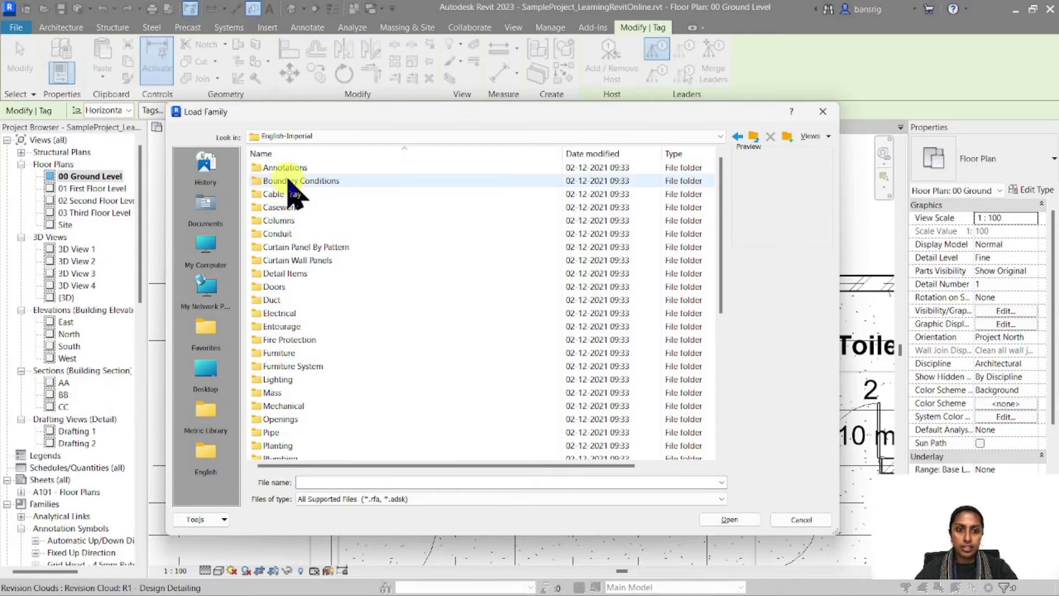
{"action": "double_click", "coordinate": [283, 168]}
{"action": "scroll", "coordinate": [325, 320], "scroll_direction": "down", "scroll_amount": 9}
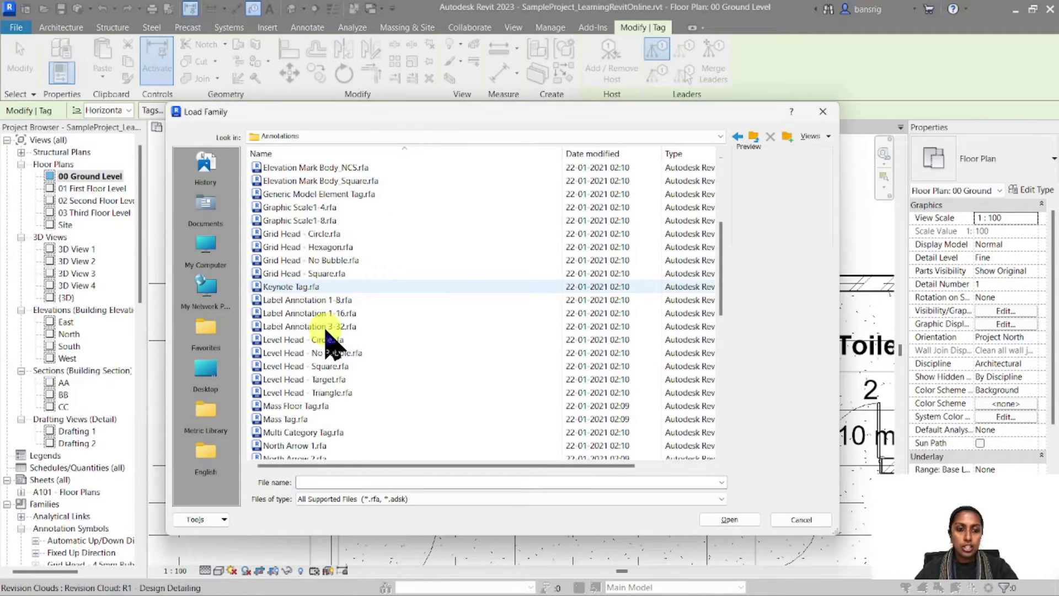
{"action": "left_click", "coordinate": [302, 381]}
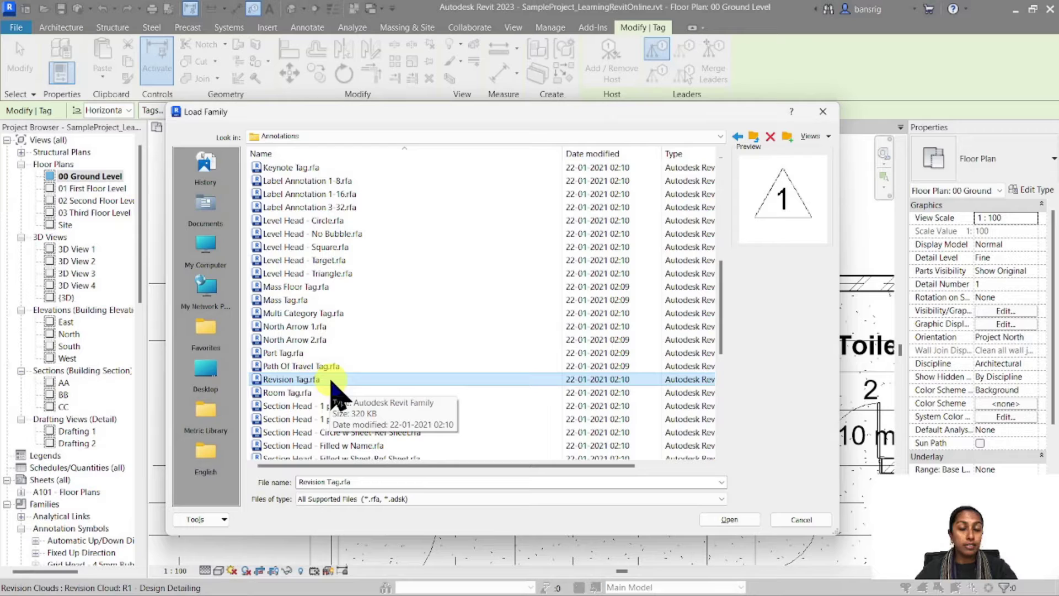
{"action": "left_click", "coordinate": [729, 519]}
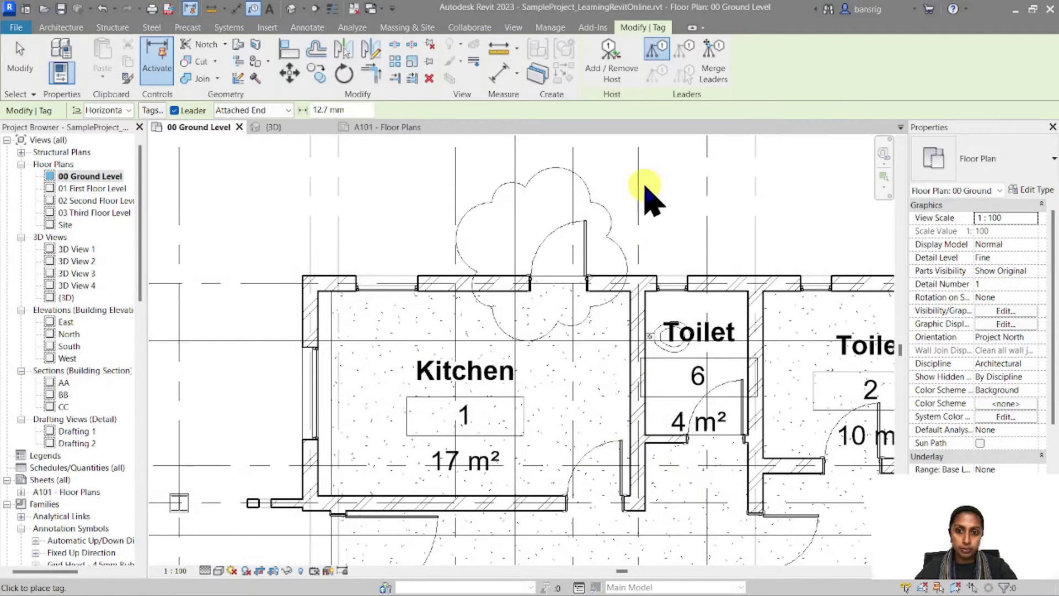
Place a revision tag with a leader on the cloud around the kitchen door.
{"action": "left_click", "coordinate": [608, 217]}
{"action": "mouse_move", "coordinate": [618, 221]}
{"action": "middle_mouse_down"}
{"action": "mouse_move", "coordinate": [643, 289]}
{"action": "mouse_move", "coordinate": [611, 307]}
{"action": "middle_mouse_up"}
{"action": "key", "text": "Escape"}
{"action": "key", "text": "Escape"}
{"action": "scroll", "coordinate": [612, 287], "scroll_direction": "up", "scroll_amount": 3}
{"action": "middle_click_drag", "start_coordinate": [657, 282], "coordinate": [656, 307]}
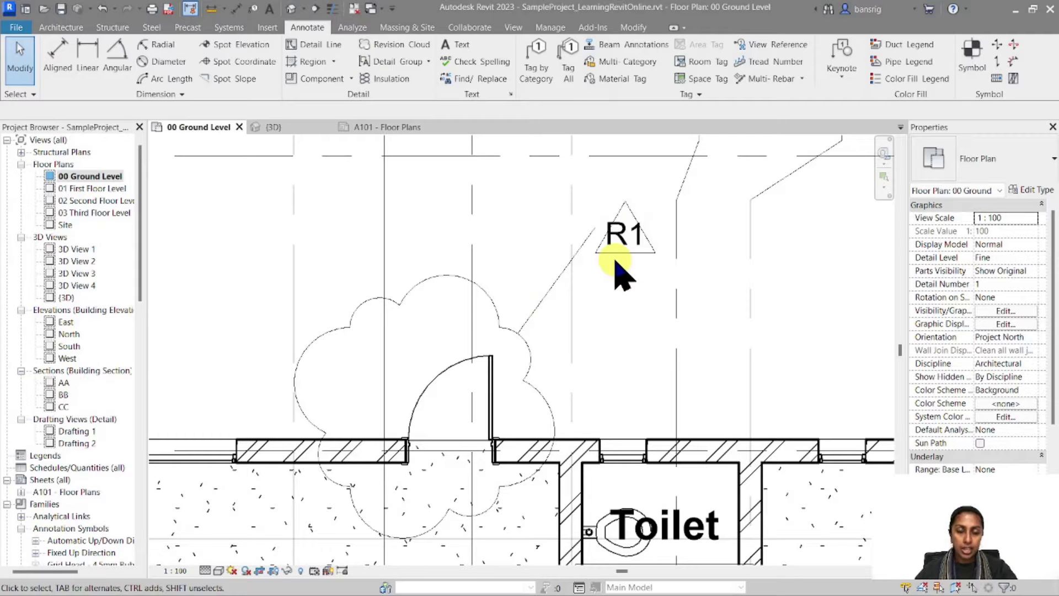
Create a new family from the Metric Generic Tag.rft annotation template.
{"action": "left_click", "coordinate": [18, 28]}
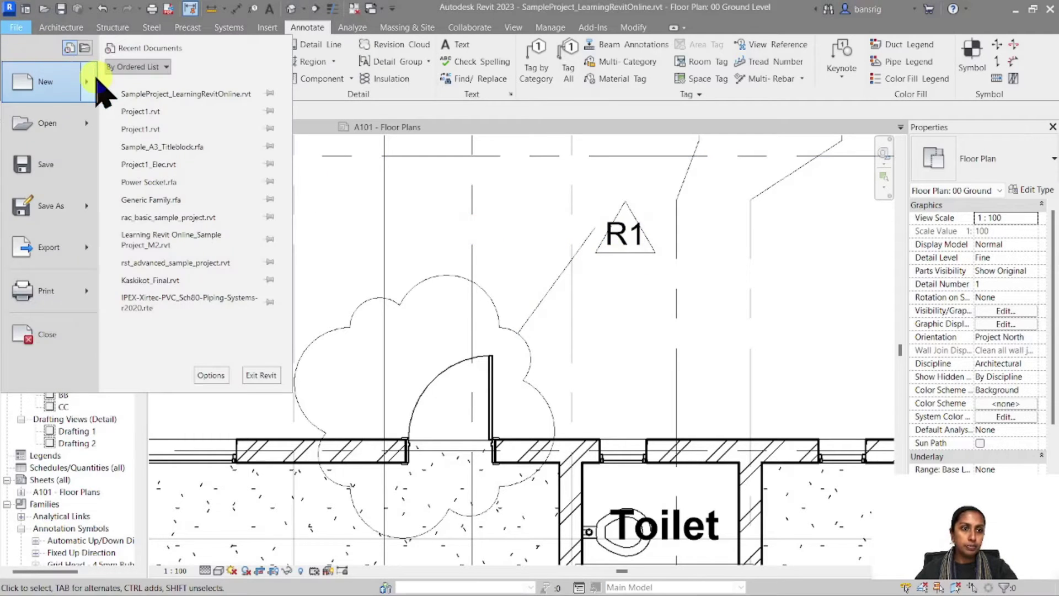
{"action": "left_click", "coordinate": [92, 81]}
{"action": "left_click", "coordinate": [157, 116]}
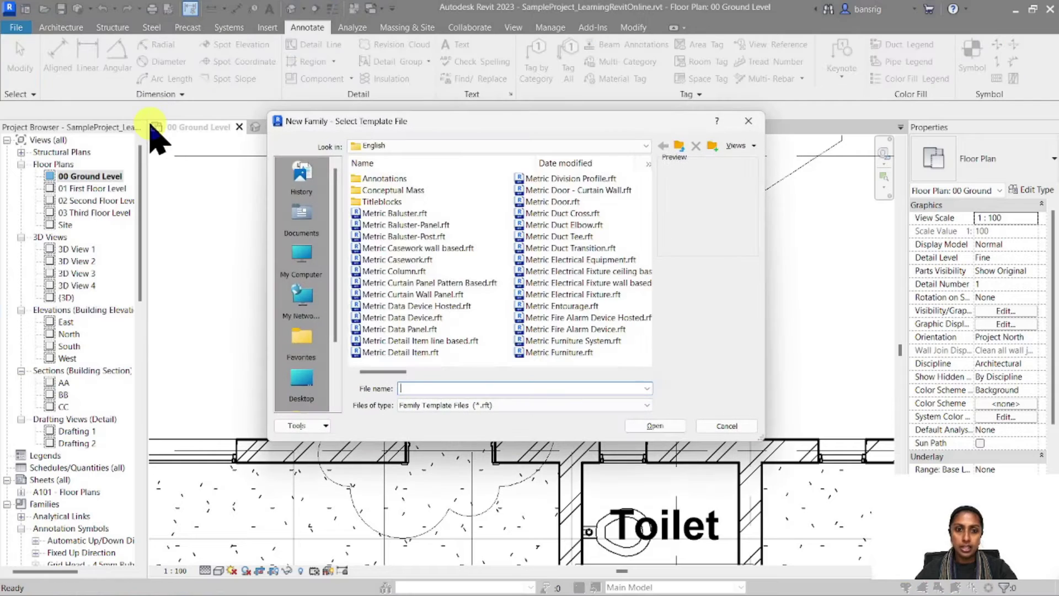
{"action": "double_click", "coordinate": [382, 178]}
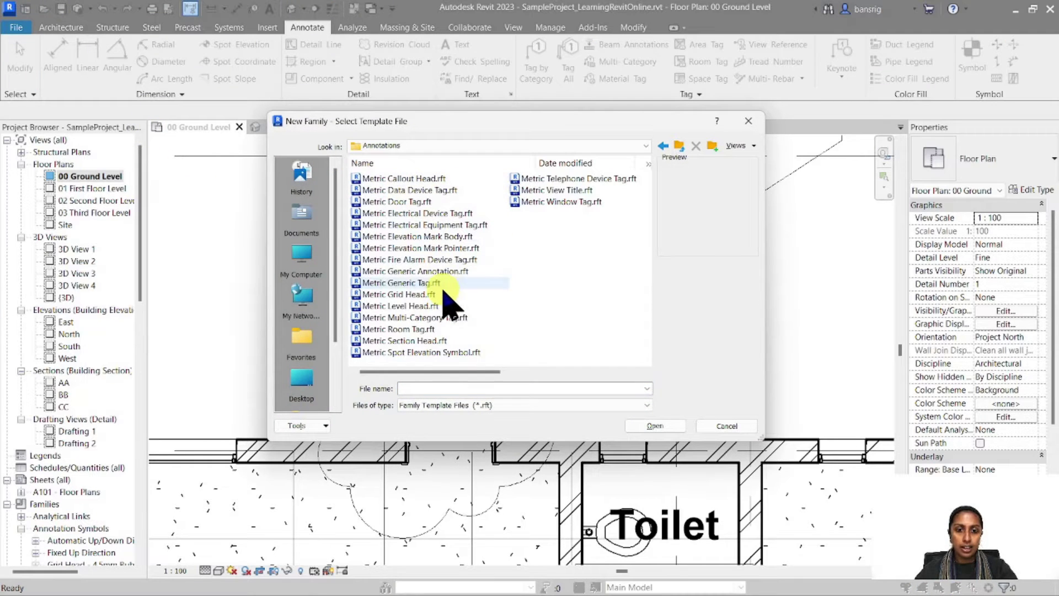
{"action": "left_click", "coordinate": [414, 283]}
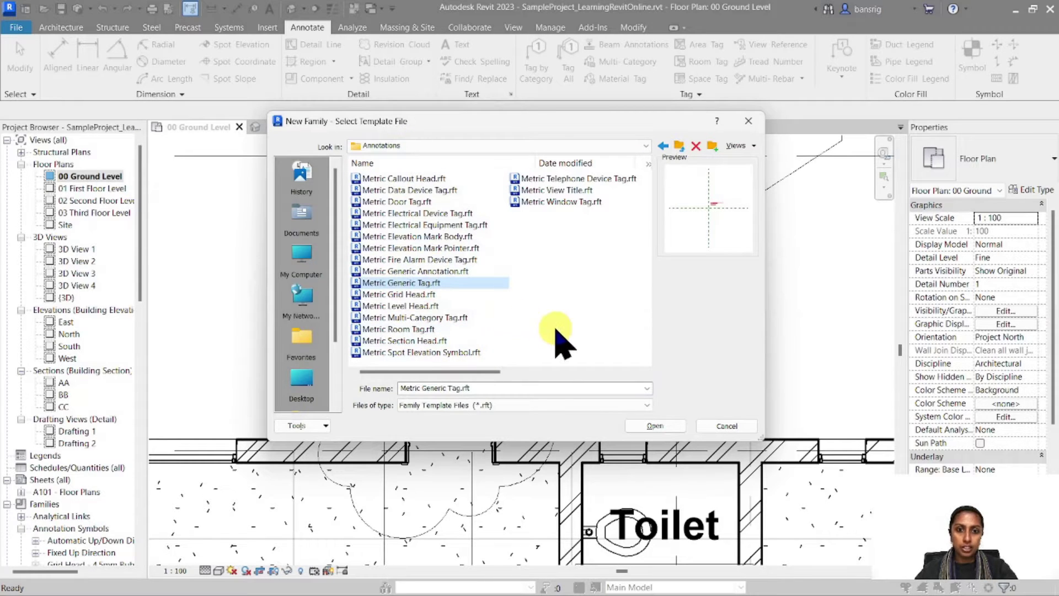
{"action": "left_click", "coordinate": [674, 424]}
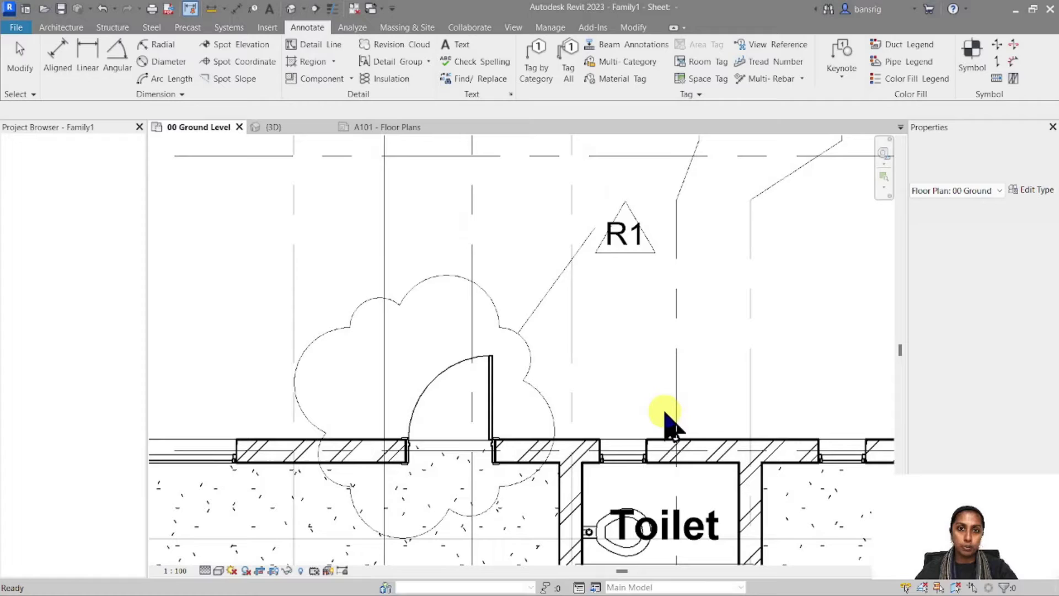
Set the family category to Revision Cloud Tags with Rotate with component enabled, and delete the template's red instruction note.
{"action": "scroll", "coordinate": [604, 378], "scroll_direction": "up", "scroll_amount": 6}
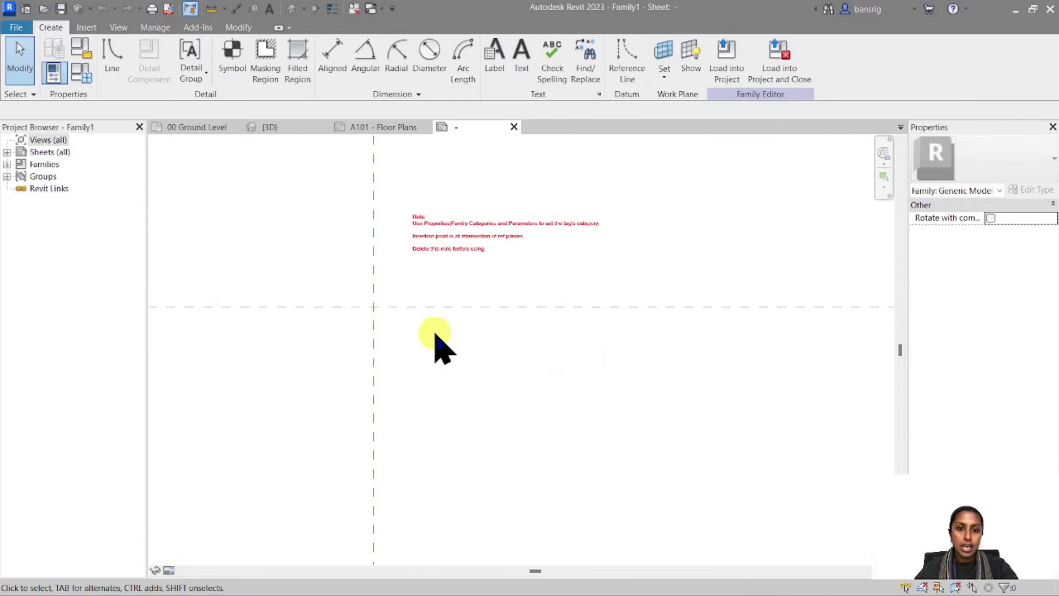
{"action": "left_click", "coordinate": [433, 242]}
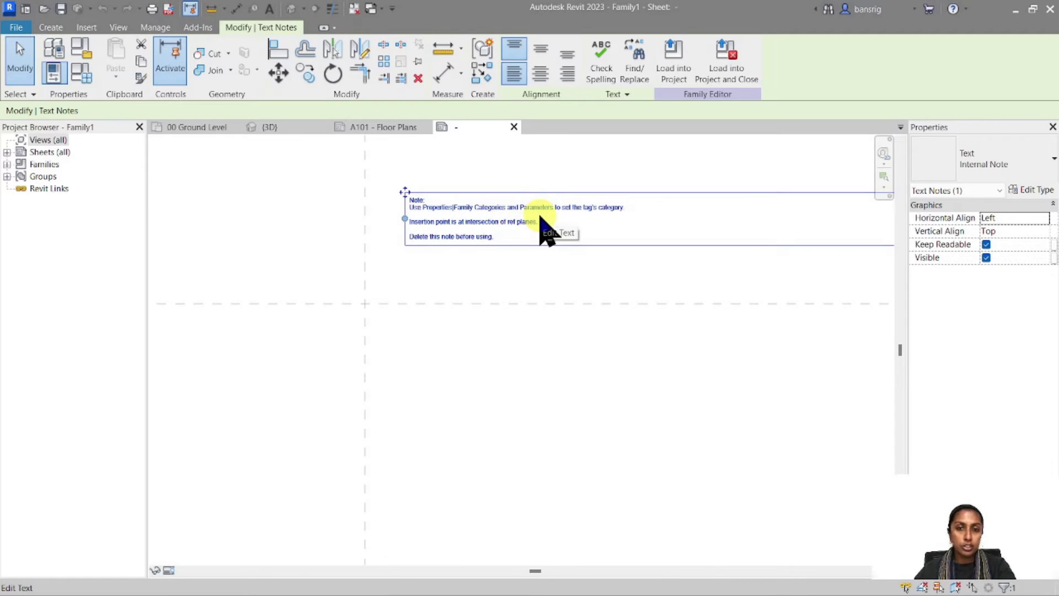
{"action": "left_click", "coordinate": [82, 46]}
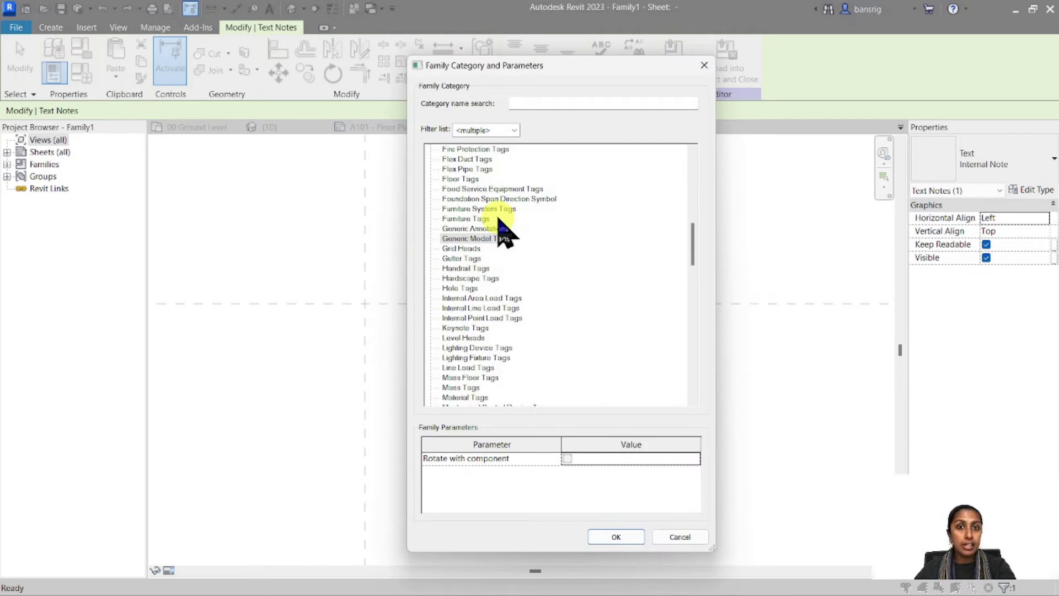
{"action": "scroll", "coordinate": [486, 226], "scroll_direction": "down", "scroll_amount": 8}
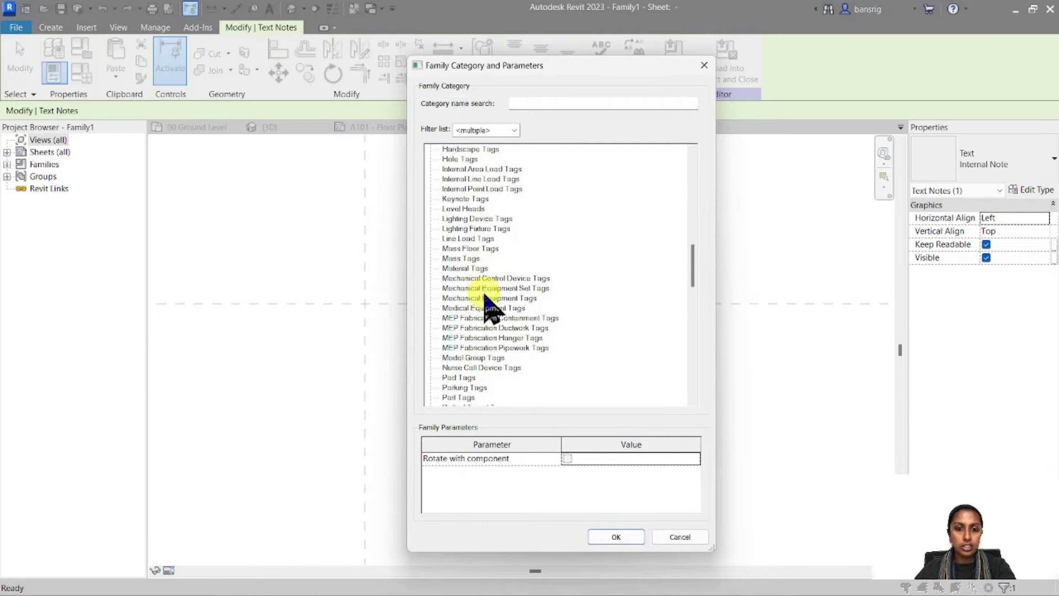
{"action": "scroll", "coordinate": [489, 315], "scroll_direction": "down", "scroll_amount": 4}
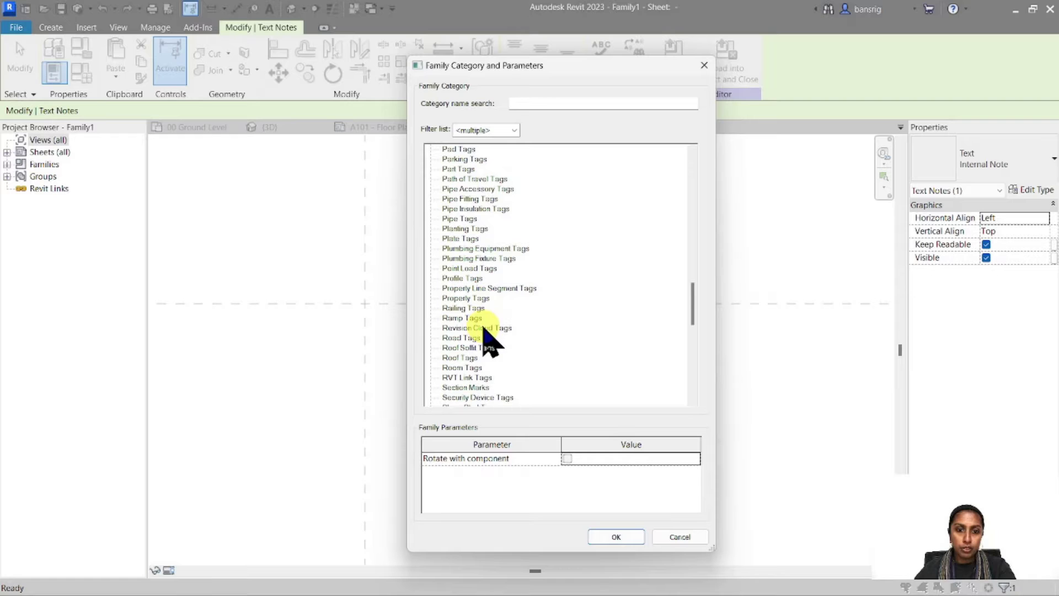
{"action": "left_click", "coordinate": [612, 536]}
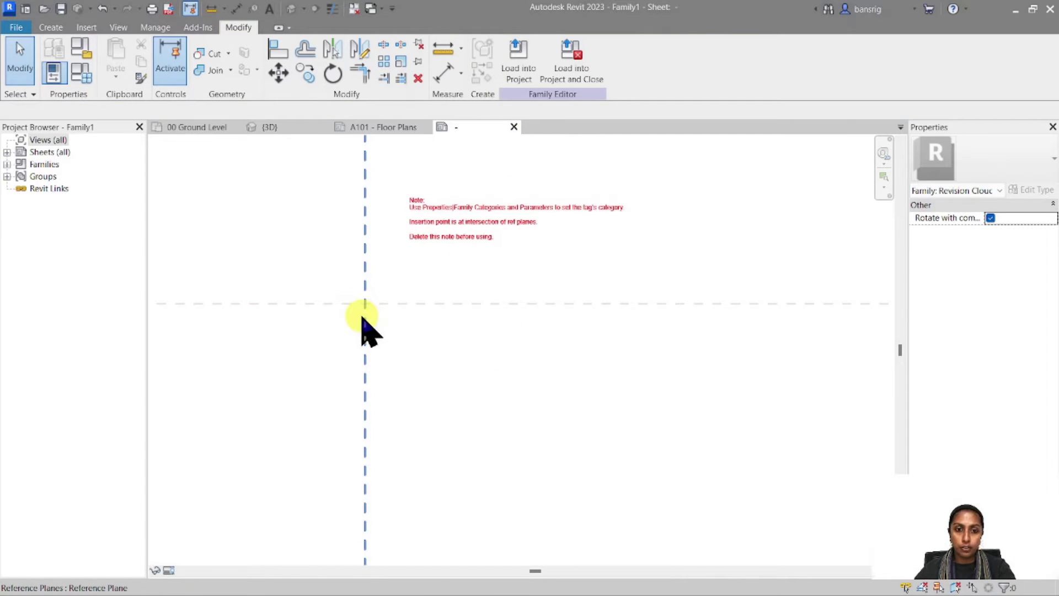
{"action": "left_click", "coordinate": [431, 241]}
{"action": "key", "text": "Delete"}
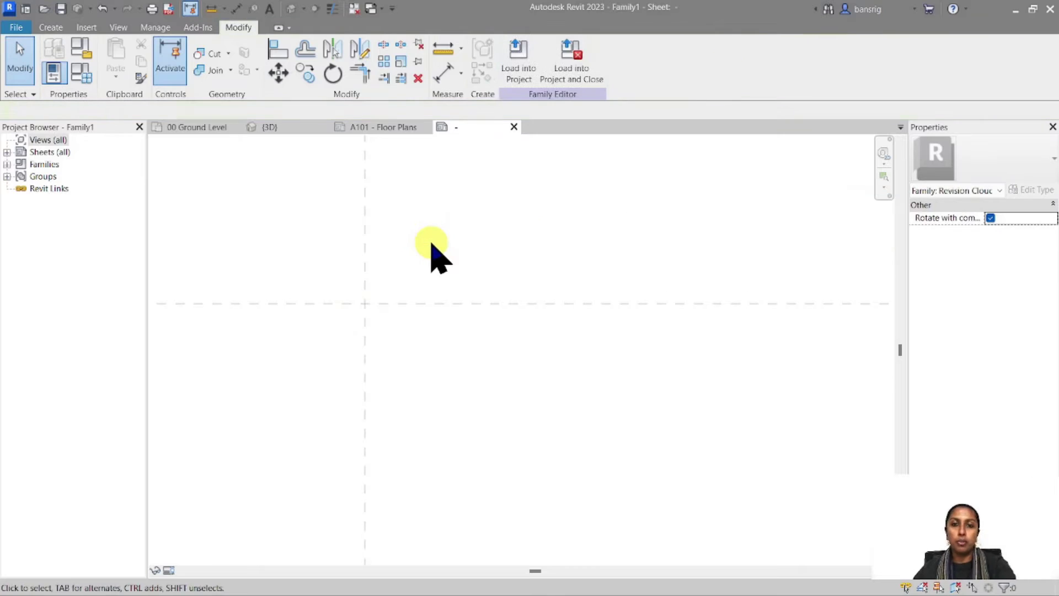
Place a Revision Number label at the intersection of the reference planes, with R10 as its sample value.
{"action": "left_click", "coordinate": [50, 27]}
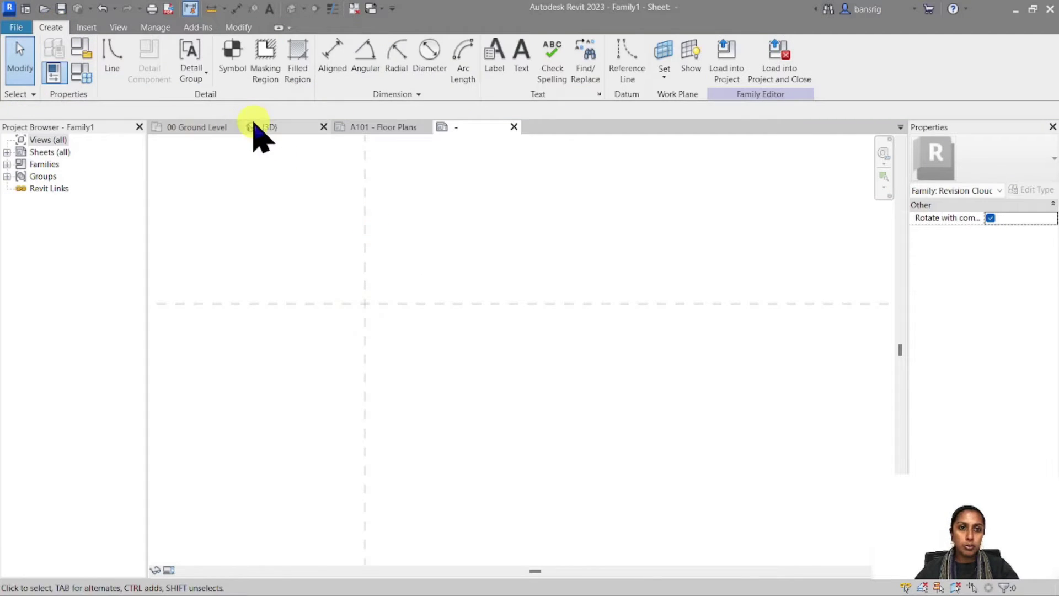
{"action": "left_click", "coordinate": [489, 61]}
{"action": "left_click", "coordinate": [362, 303]}
{"action": "double_click", "coordinate": [323, 335]}
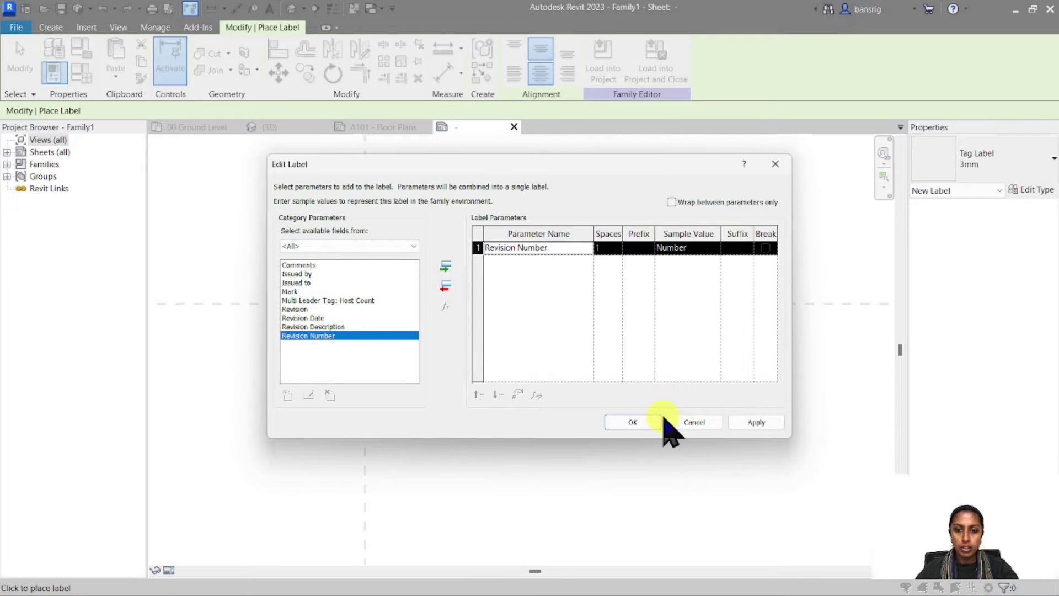
{"action": "left_click", "coordinate": [705, 247]}
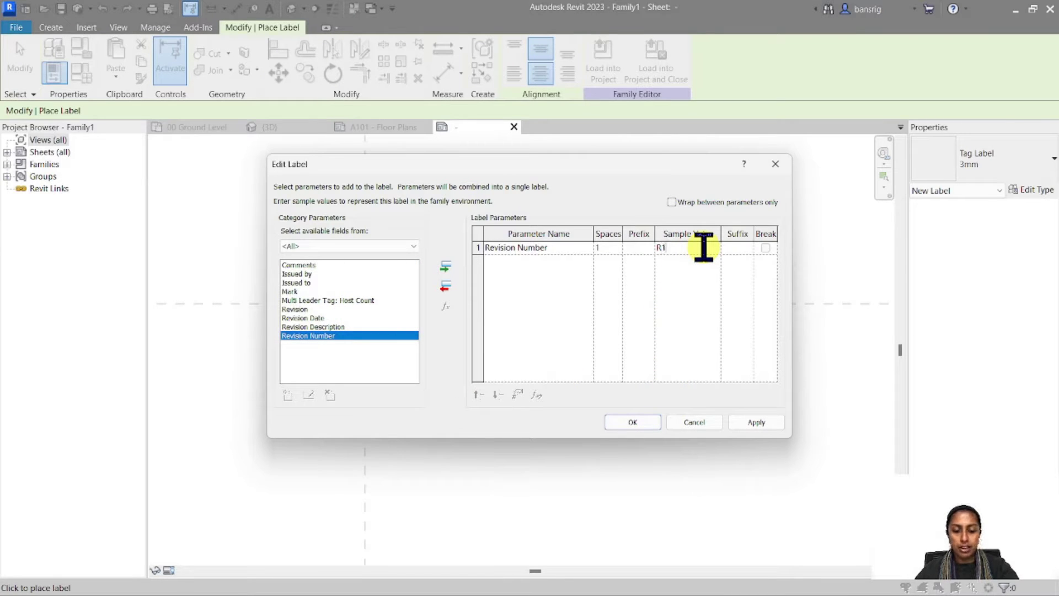
{"action": "left_click", "coordinate": [633, 422]}
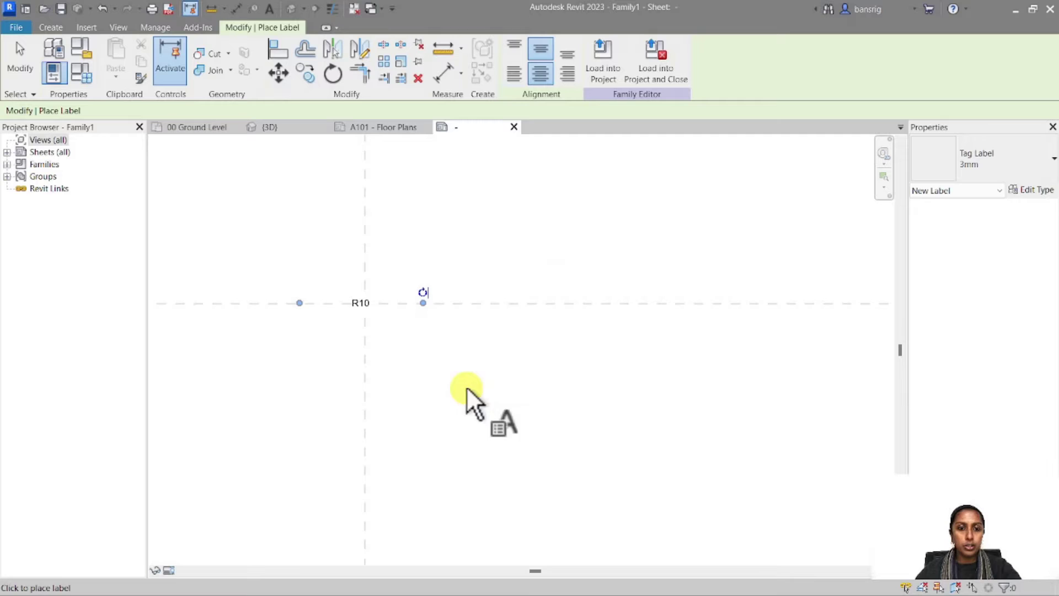
{"action": "key", "text": "Escape"}
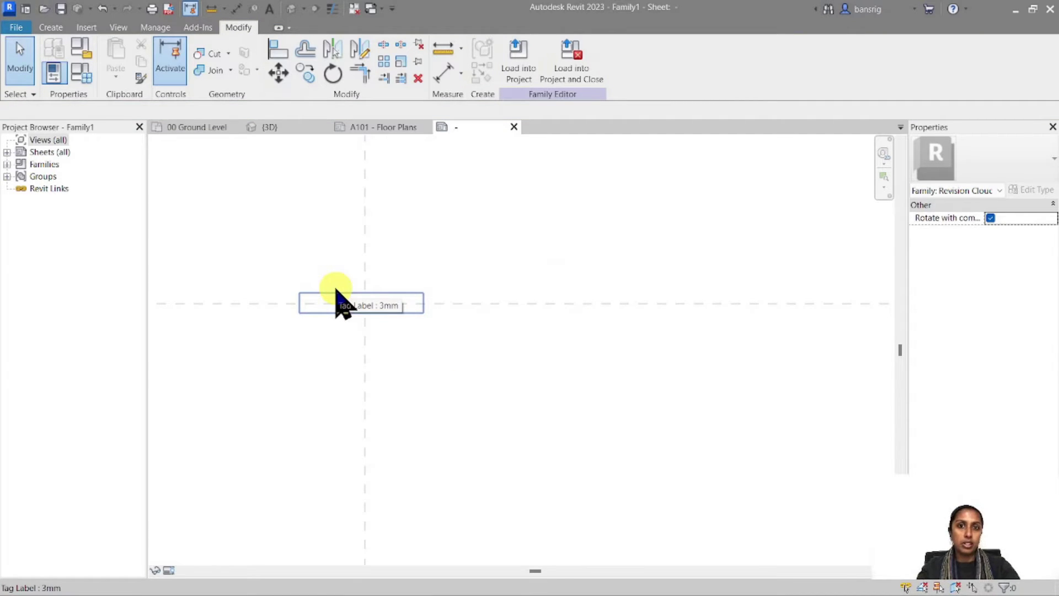
Narrow the Revision Number label's box so it fits more closely around its text at the reference plane intersection.
{"action": "scroll", "coordinate": [337, 293], "scroll_direction": "up", "scroll_amount": 3}
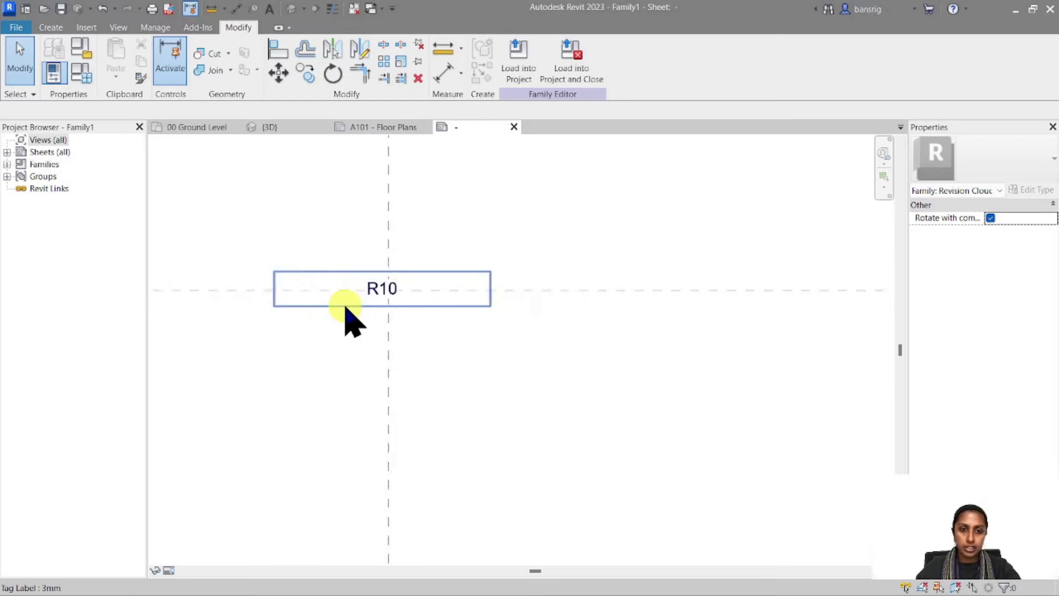
{"action": "left_click", "coordinate": [378, 305]}
{"action": "left_click_drag", "start_coordinate": [237, 280], "coordinate": [283, 278]}
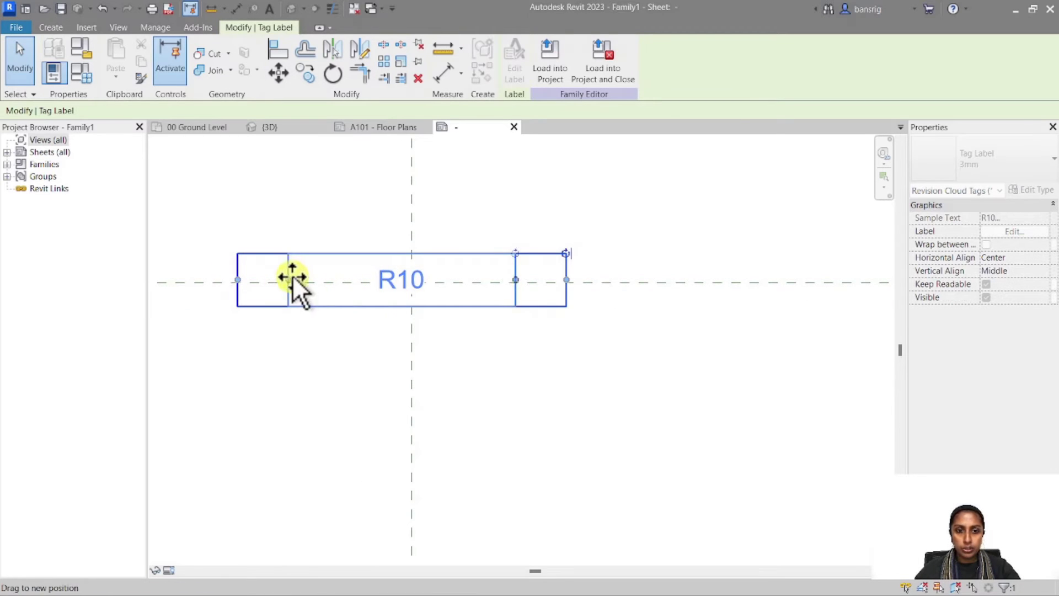
{"action": "left_click_drag", "start_coordinate": [349, 276], "coordinate": [402, 275]}
{"action": "scroll", "coordinate": [407, 276], "scroll_direction": "up", "scroll_amount": 2}
{"action": "left_click", "coordinate": [532, 449]}
Duplicate the Revision Number label's type as 2.5mm and set its text size to 2.5 mm.
{"action": "left_click", "coordinate": [419, 300]}
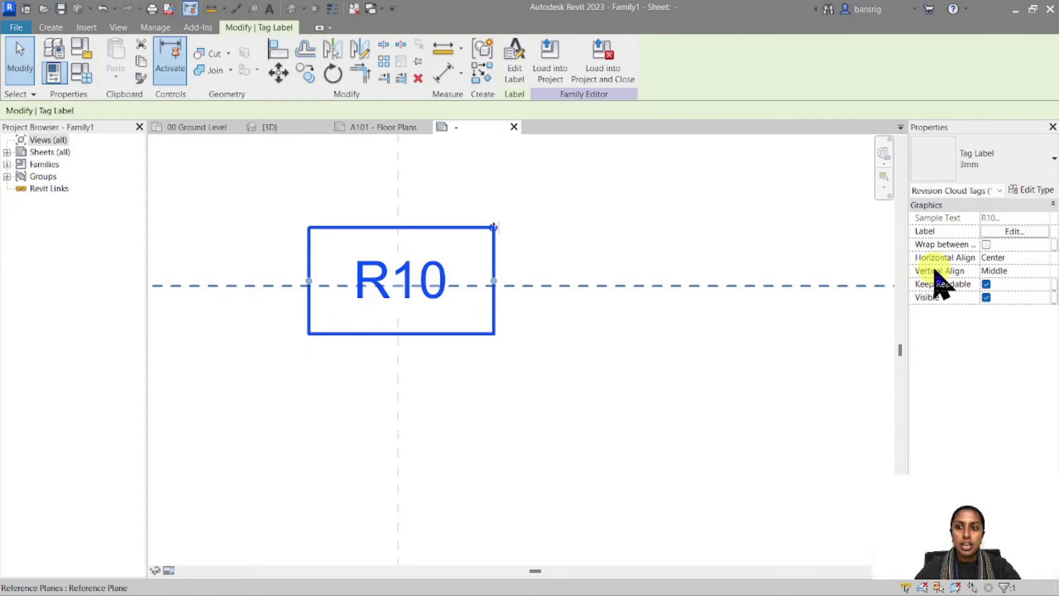
{"action": "left_click", "coordinate": [1038, 190]}
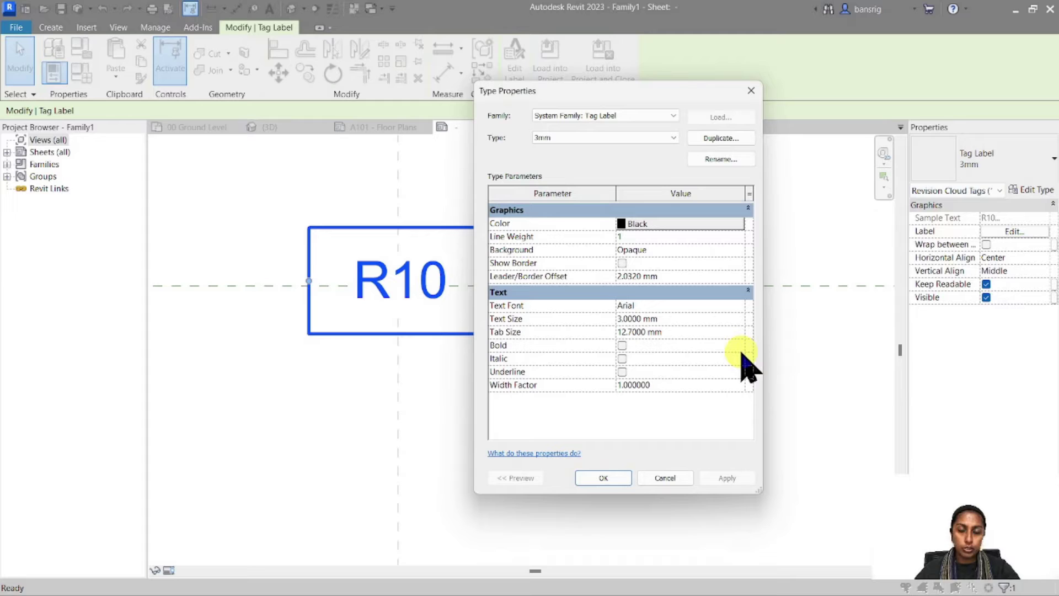
{"action": "left_click", "coordinate": [721, 138]}
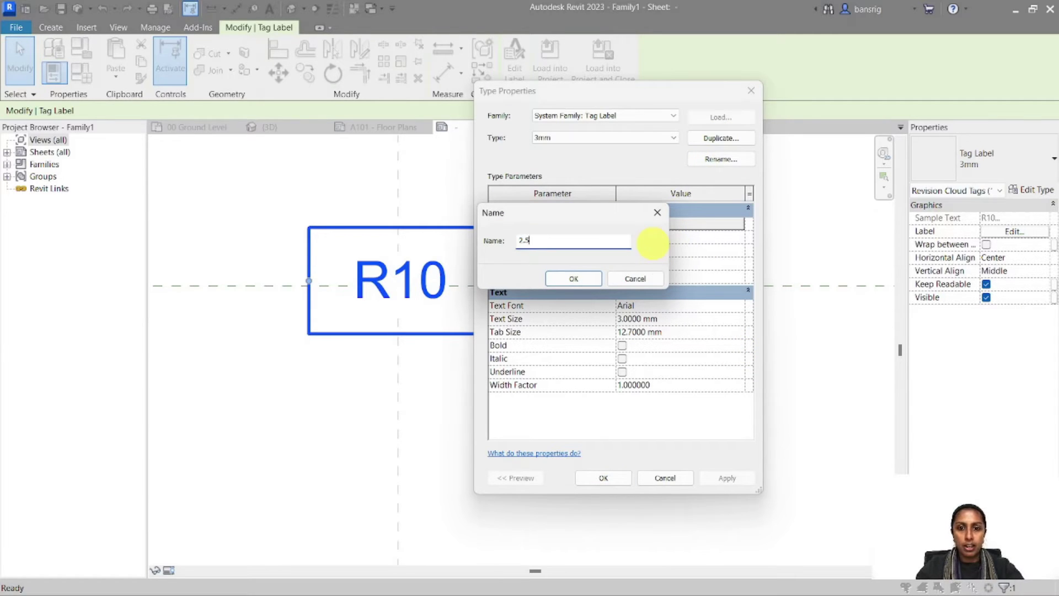
{"action": "left_click", "coordinate": [562, 282]}
{"action": "left_click", "coordinate": [685, 320]}
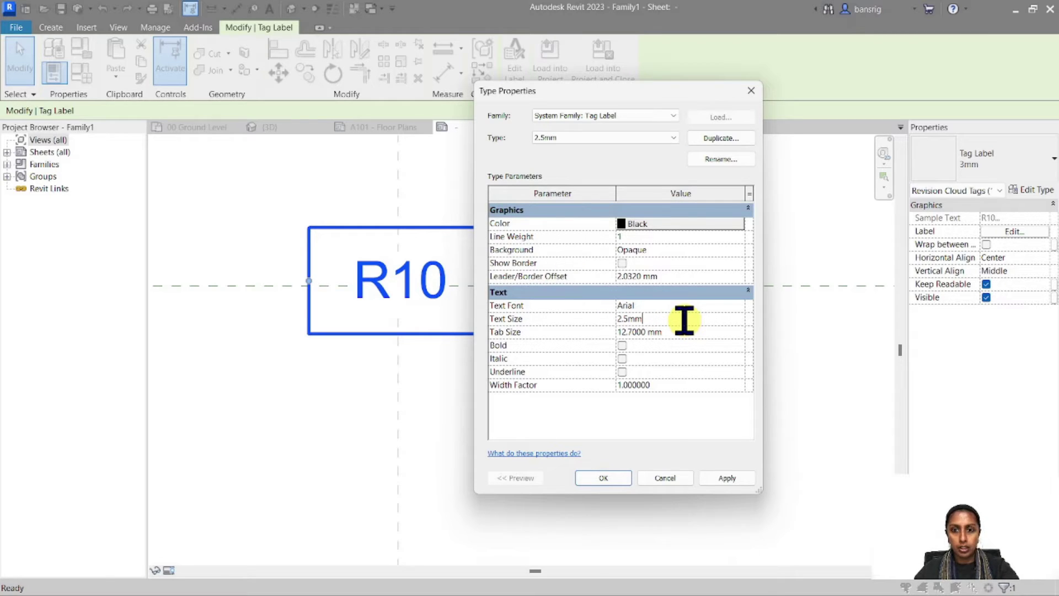
{"action": "left_click", "coordinate": [604, 478]}
{"action": "left_click", "coordinate": [347, 289]}
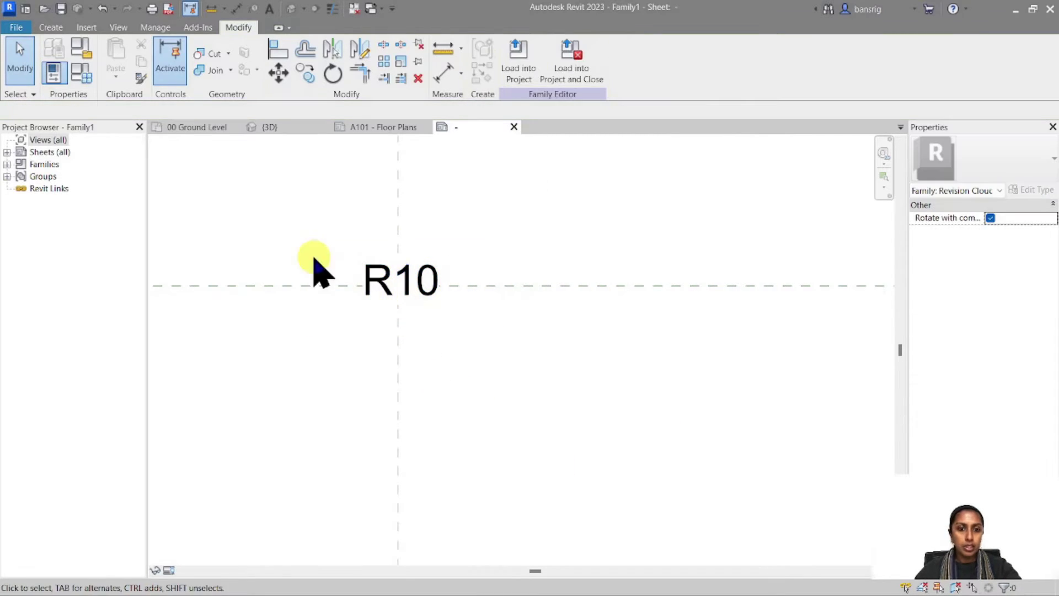
Draw a rectangle about 9.3 by 7.1 mm around the Revision Number label.
{"action": "left_click", "coordinate": [61, 29]}
{"action": "left_click", "coordinate": [111, 76]}
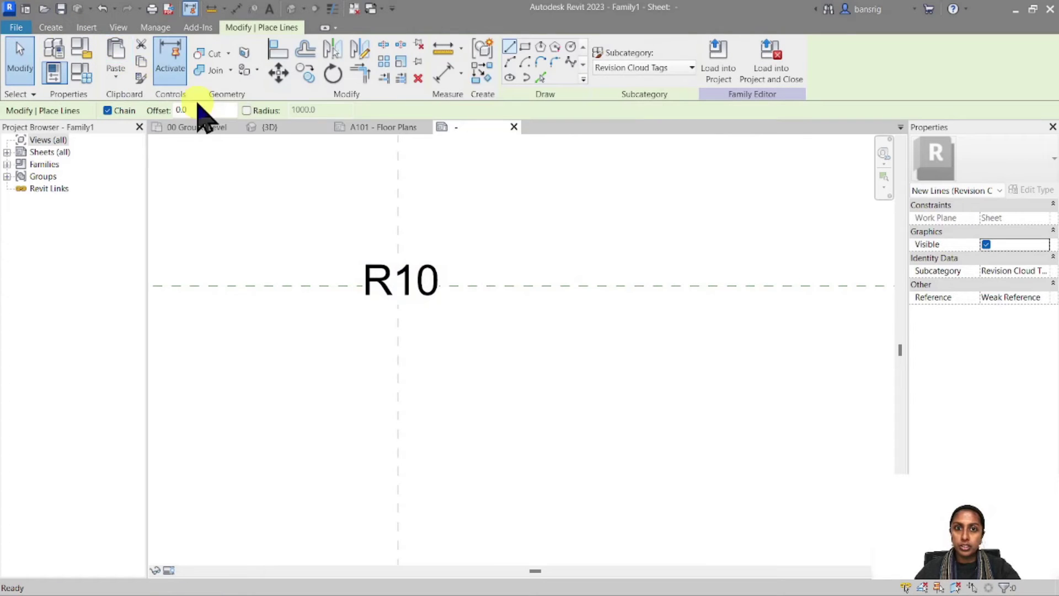
{"action": "left_click", "coordinate": [525, 47]}
{"action": "left_click", "coordinate": [343, 236]}
{"action": "left_click", "coordinate": [456, 323]}
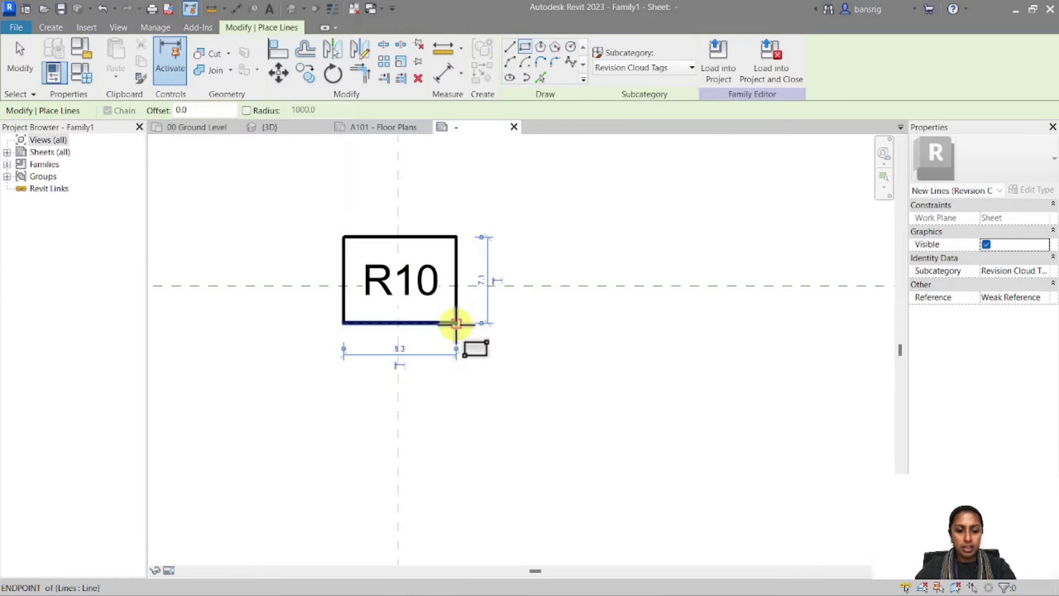
Centre the rectangle's width on the vertical reference plane using an equalized aligned dimension, and delete that dimension.
{"action": "key", "text": "d"}
{"action": "key", "text": "i"}
{"action": "left_click", "coordinate": [343, 271]}
{"action": "left_click", "coordinate": [398, 218]}
{"action": "left_click", "coordinate": [456, 257]}
{"action": "left_click", "coordinate": [466, 182]}
{"action": "middle_click_drag", "start_coordinate": [433, 144], "coordinate": [435, 287]}
{"action": "left_click", "coordinate": [411, 171]}
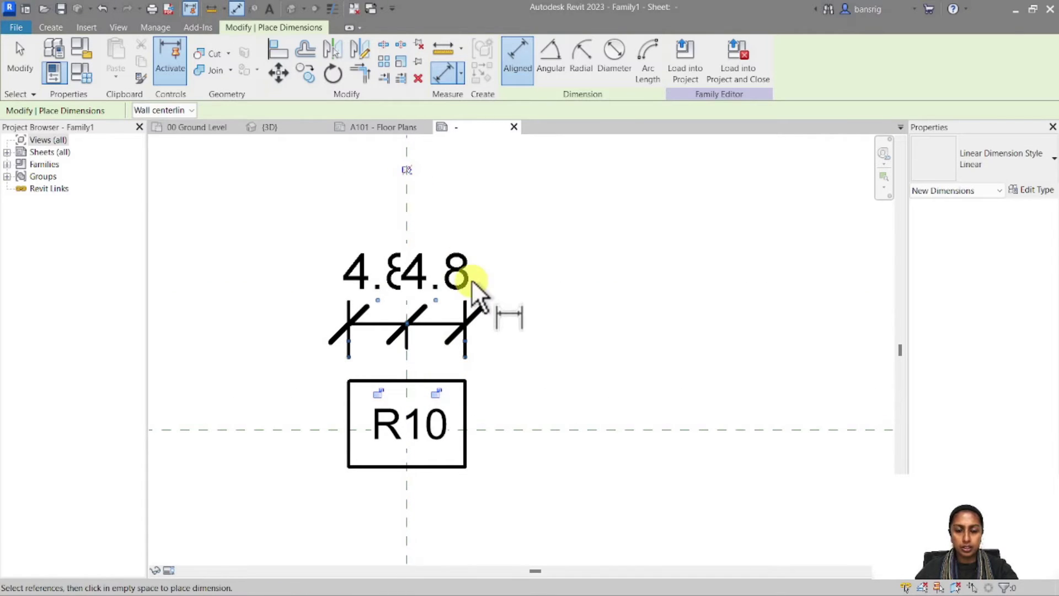
{"action": "key", "text": "Escape"}
{"action": "left_click", "coordinate": [456, 327]}
{"action": "key", "text": "Delete"}
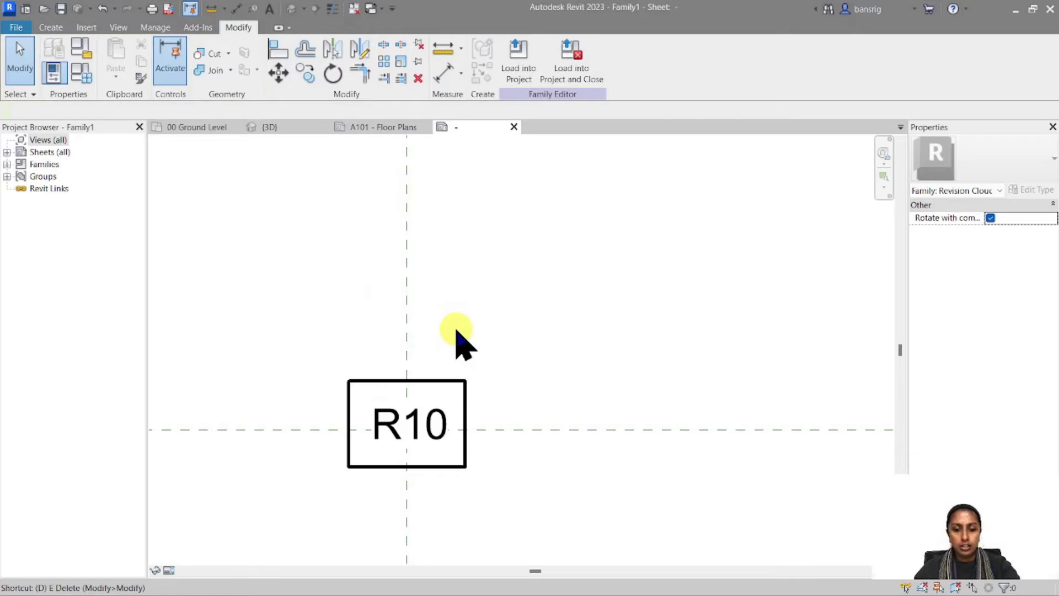
Centre the rectangle's height on the horizontal reference plane using an equalized aligned dimension, and delete that dimension.
{"action": "key", "text": "d"}
{"action": "key", "text": "i"}
{"action": "left_click", "coordinate": [421, 380]}
{"action": "left_click", "coordinate": [326, 430]}
{"action": "left_click", "coordinate": [366, 467]}
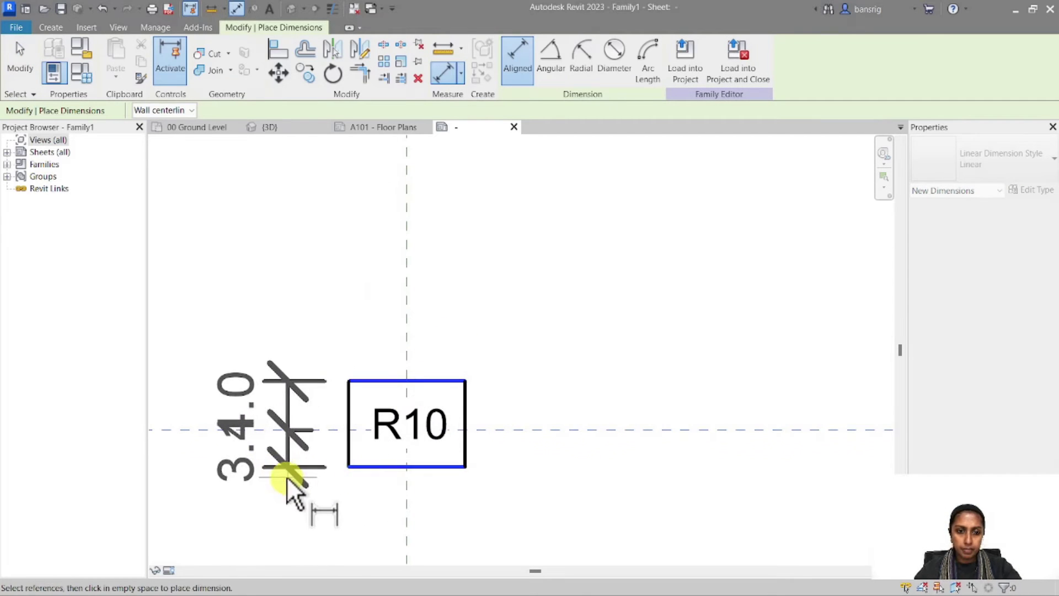
{"action": "left_click", "coordinate": [294, 475]}
{"action": "scroll", "coordinate": [372, 432], "scroll_direction": "down", "scroll_amount": 2}
{"action": "left_click", "coordinate": [227, 426]}
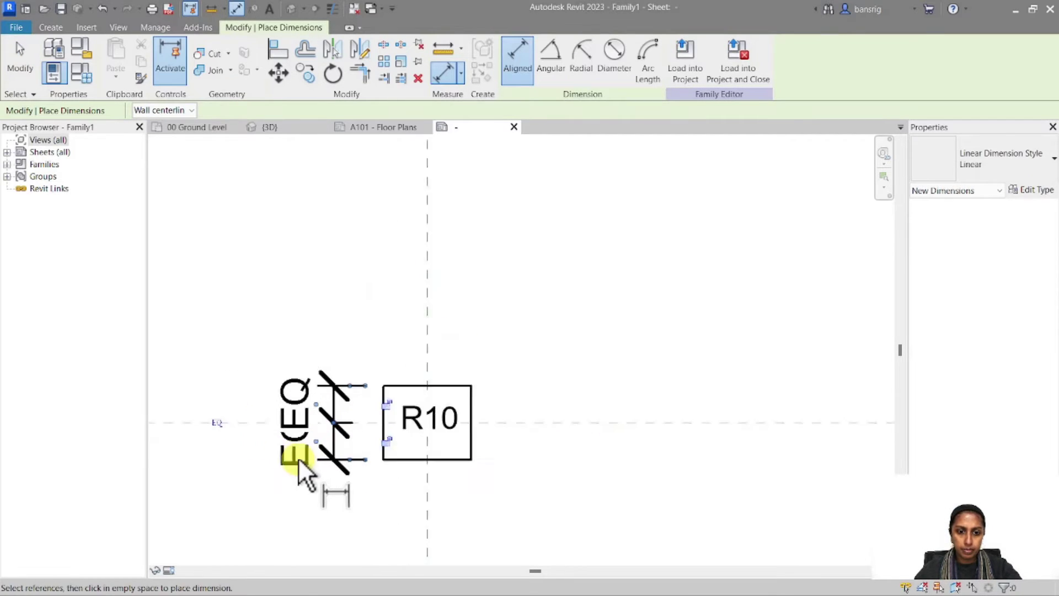
{"action": "scroll", "coordinate": [287, 458], "scroll_direction": "up", "scroll_amount": 3}
{"action": "key", "text": "Escape"}
{"action": "left_click", "coordinate": [343, 438]}
{"action": "key", "text": "Delete"}
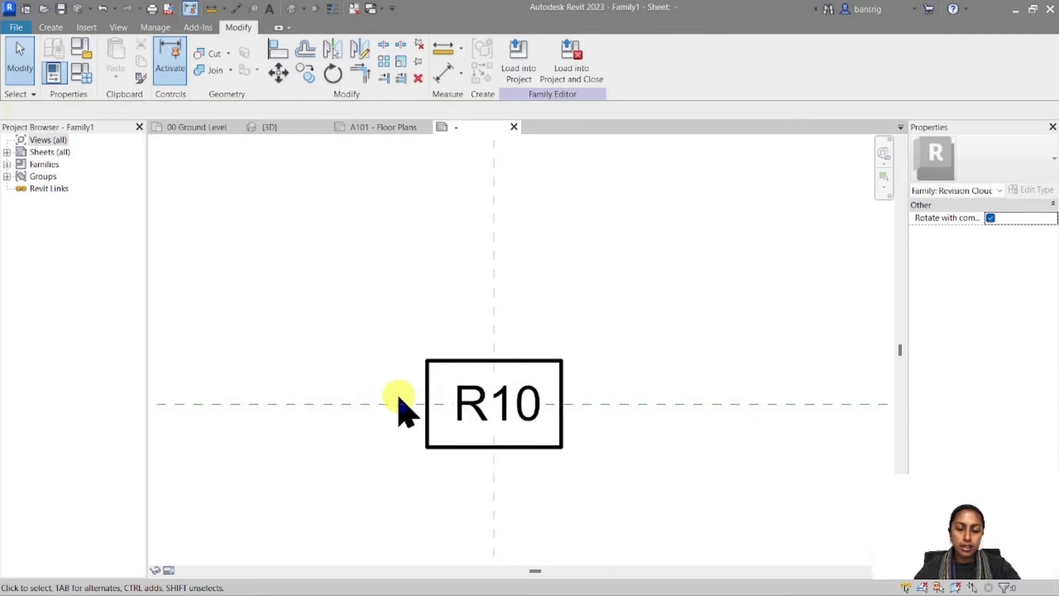
{"action": "left_click", "coordinate": [342, 262]}
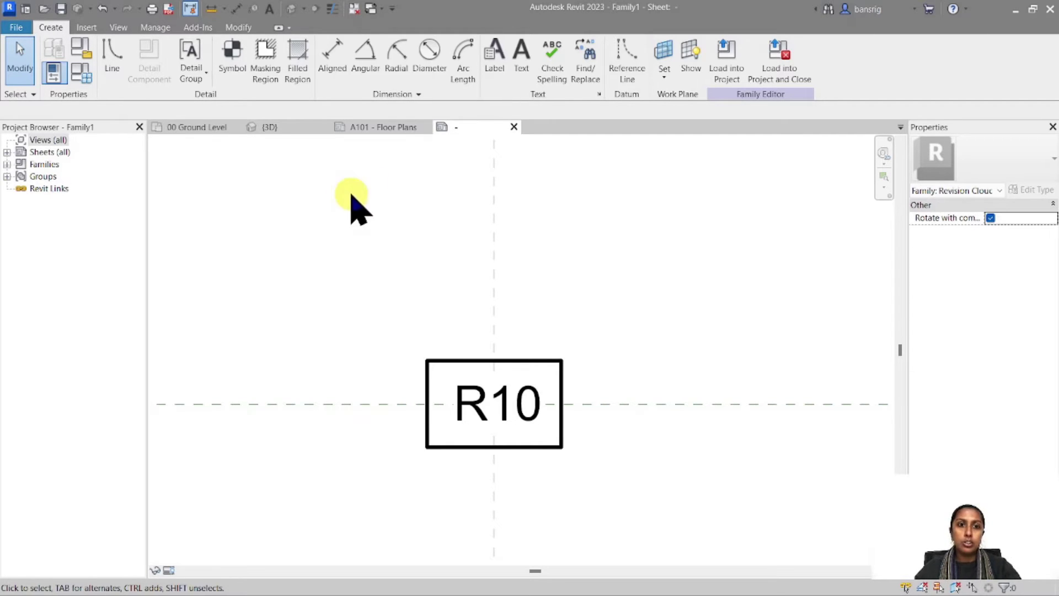
Place a Comments label just below the rectangle, with "This is a sample comment" as its sample value.
{"action": "left_click", "coordinate": [494, 54]}
{"action": "left_click", "coordinate": [478, 464]}
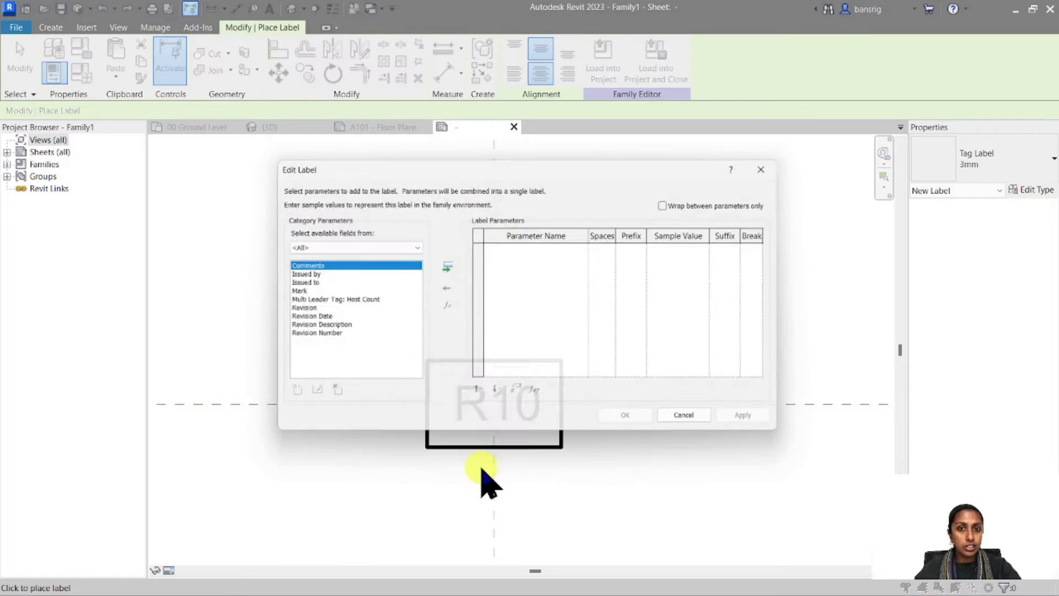
{"action": "left_click", "coordinate": [348, 266]}
{"action": "left_click", "coordinate": [446, 269]}
{"action": "left_click", "coordinate": [631, 423]}
{"action": "key", "text": "Escape"}
{"action": "left_click_drag", "start_coordinate": [513, 485], "coordinate": [515, 493]}
Duplicate the Comments label's type as 1mm, with 1 mm text size and a transparent background.
{"action": "left_click", "coordinate": [1037, 190]}
{"action": "left_click", "coordinate": [734, 139]}
{"action": "type", "text": "1mm"}
{"action": "left_click", "coordinate": [574, 279]}
{"action": "left_click", "coordinate": [674, 319]}
{"action": "type", "text": "1"}
{"action": "left_click", "coordinate": [666, 251]}
{"action": "type", "text": "Transparent"}
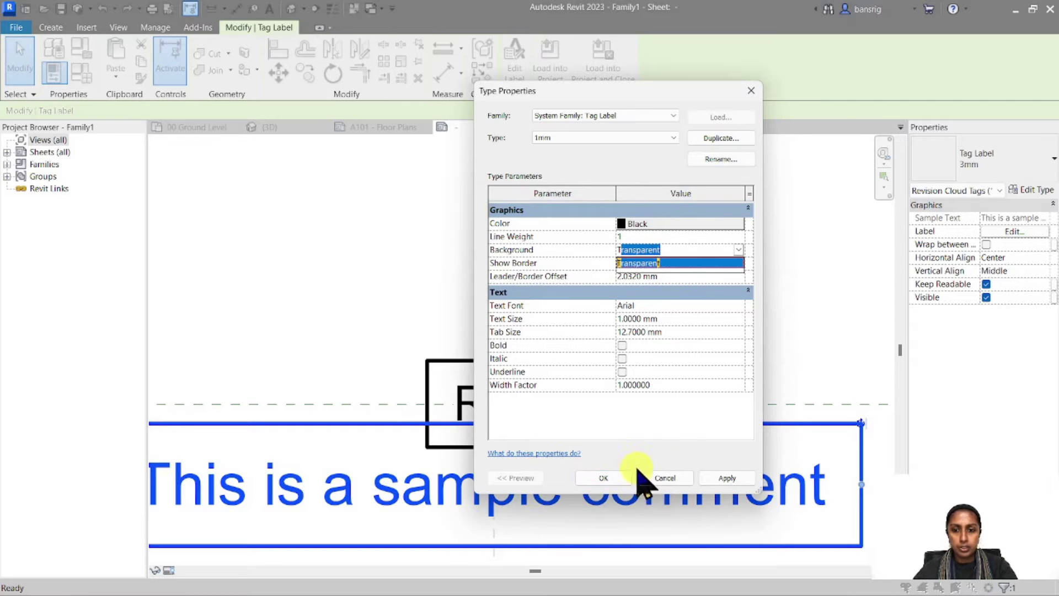
{"action": "left_click", "coordinate": [667, 264]}
{"action": "left_click", "coordinate": [628, 483]}
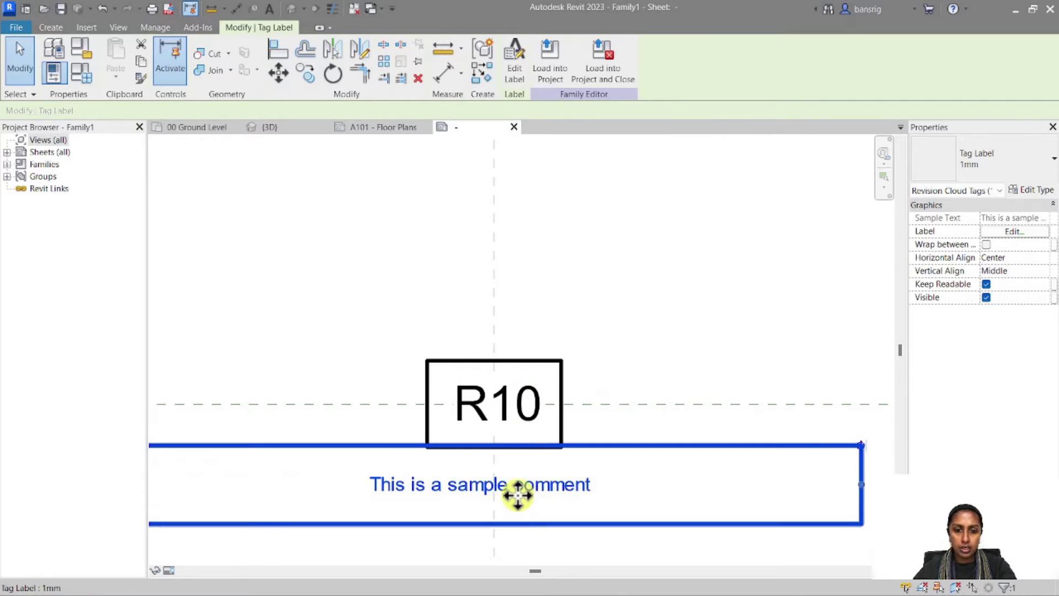
{"action": "scroll", "coordinate": [669, 401], "scroll_direction": "down", "scroll_amount": 1}
{"action": "left_click", "coordinate": [668, 402]}
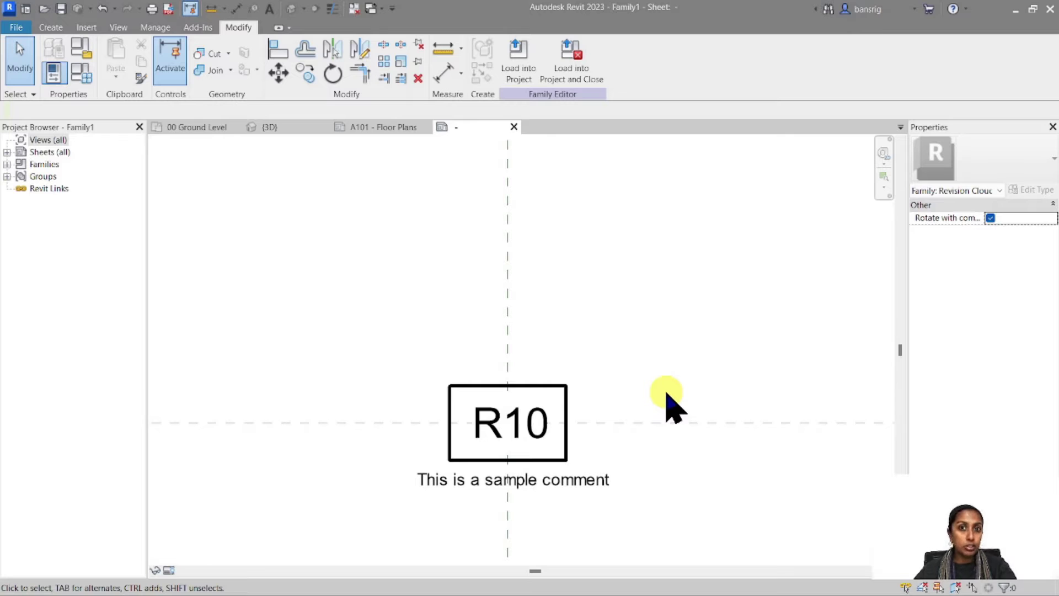
Save the family on the Desktop as Revision Tag with Comments and load it into the project.
{"action": "left_click", "coordinate": [61, 8]}
{"action": "left_click", "coordinate": [281, 369]}
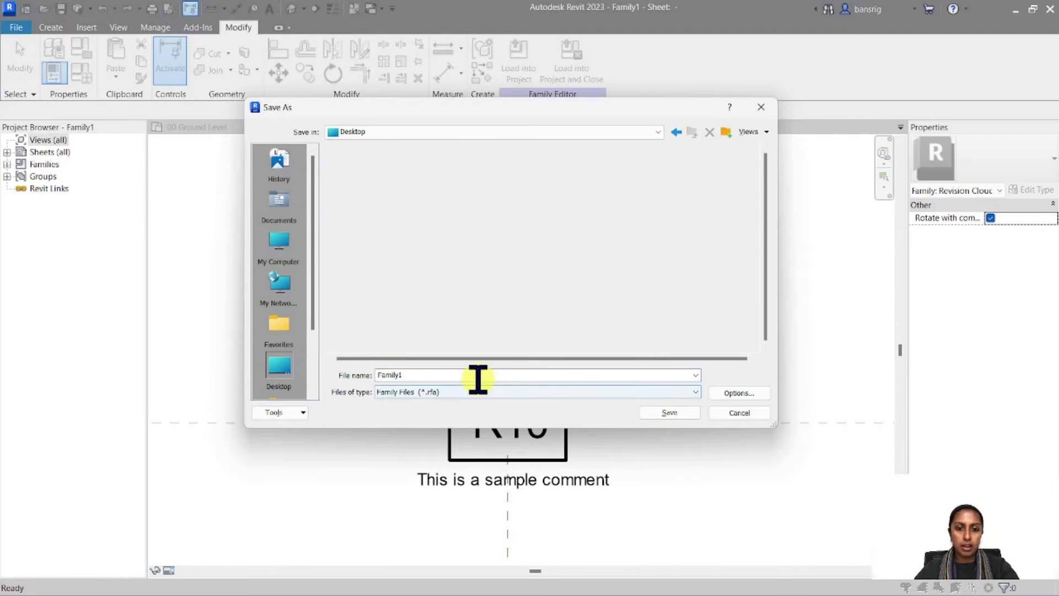
{"action": "type", "text": "Revision Tag with Comments"}
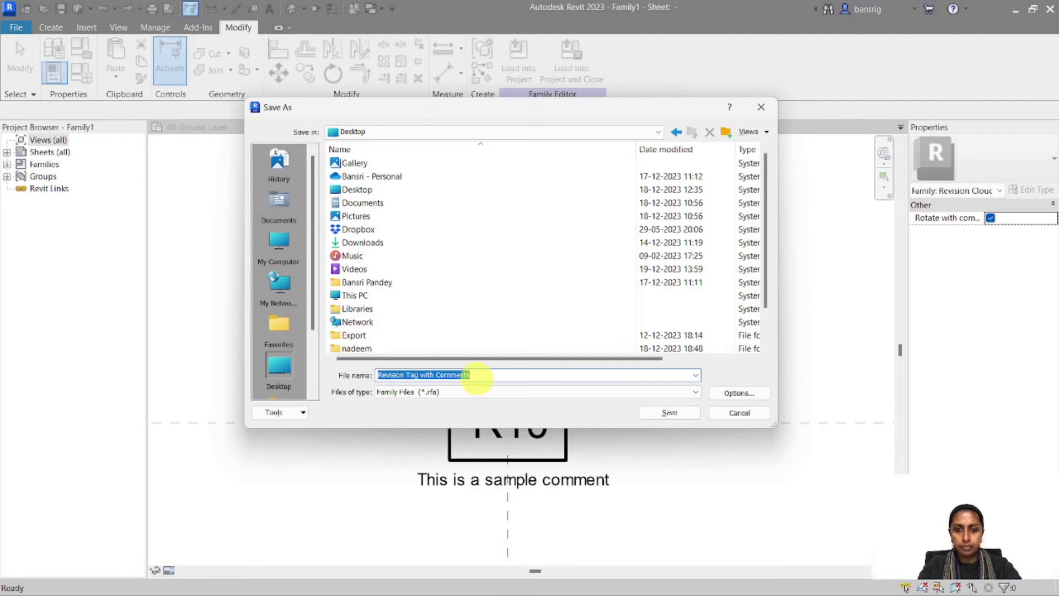
{"action": "key", "text": "Return"}
{"action": "left_click", "coordinate": [531, 72]}
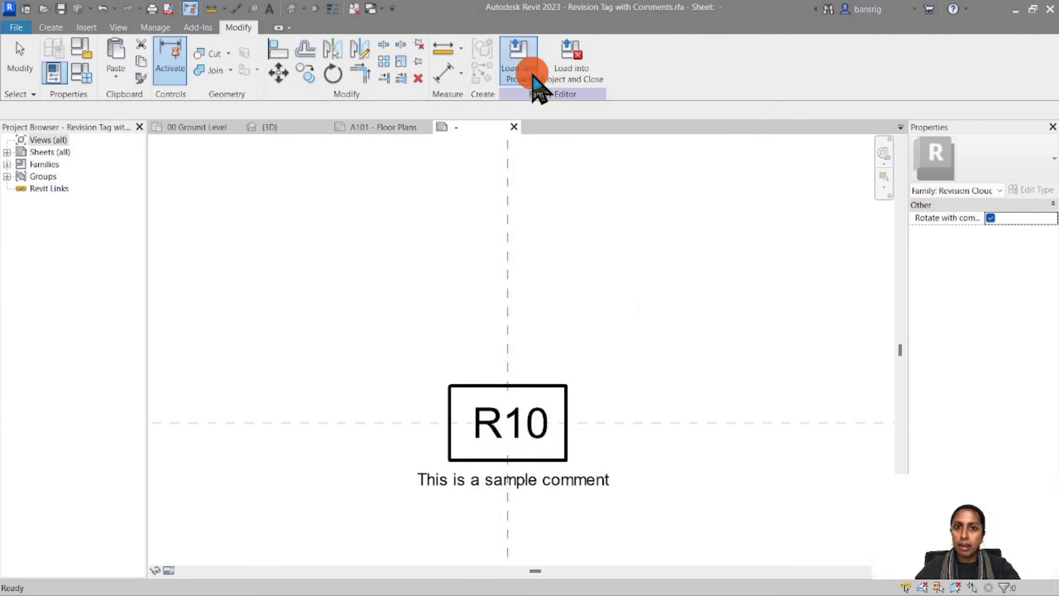
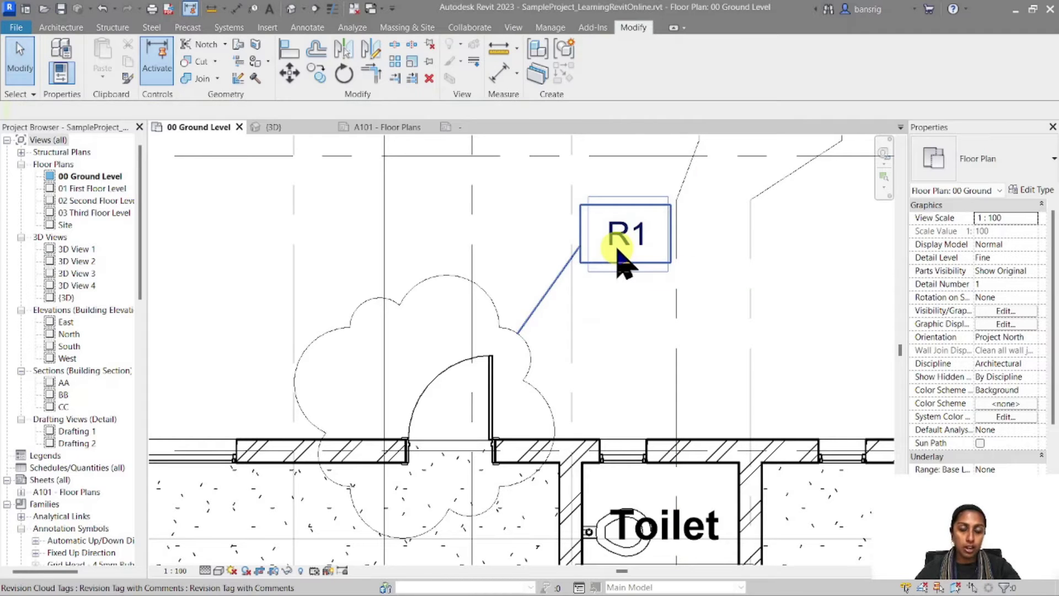
Set the Comments property of the revision cloud around the kitchen's exterior door to "Door Added".
{"action": "left_click", "coordinate": [622, 267]}
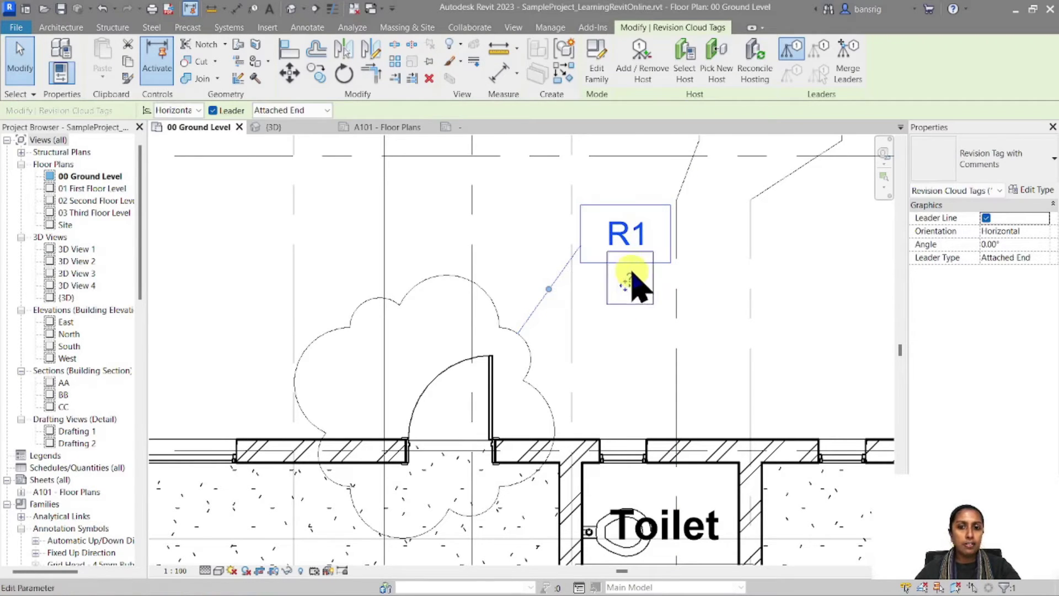
{"action": "left_click", "coordinate": [645, 334]}
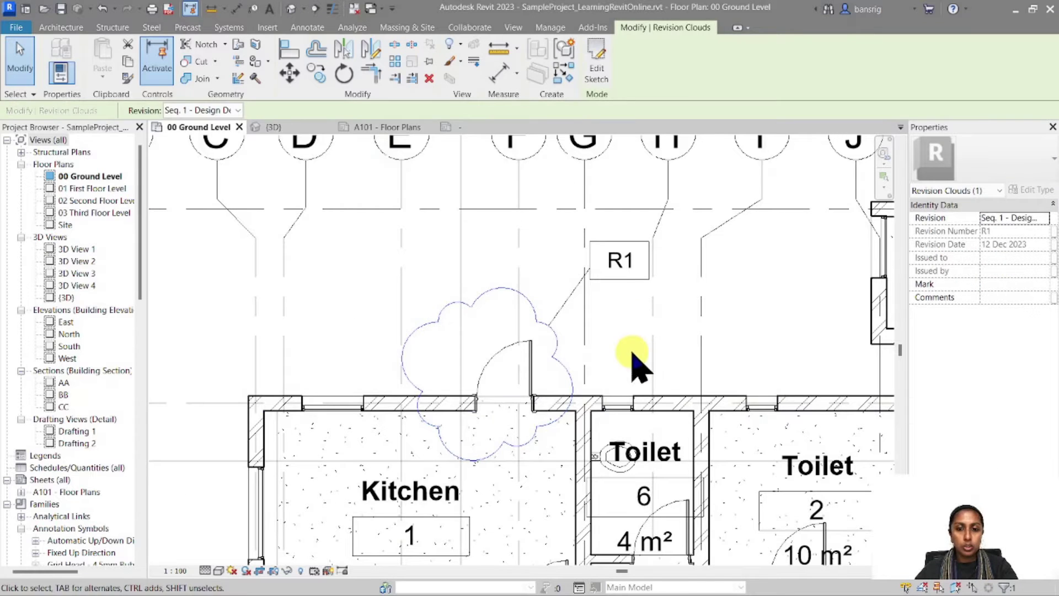
{"action": "key", "text": "Escape"}
{"action": "left_click", "coordinate": [495, 293]}
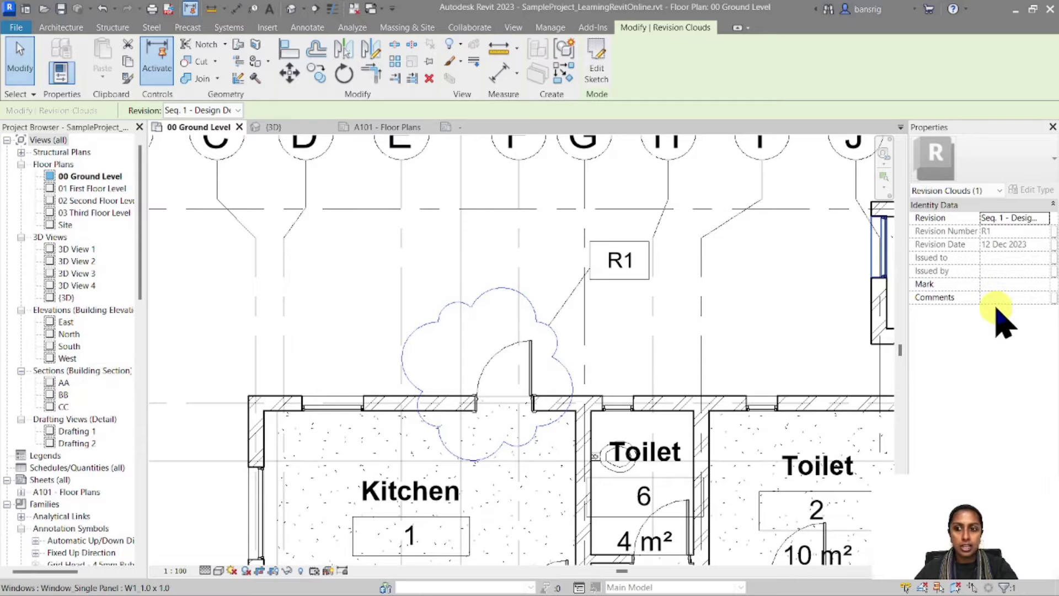
{"action": "left_click", "coordinate": [1000, 296]}
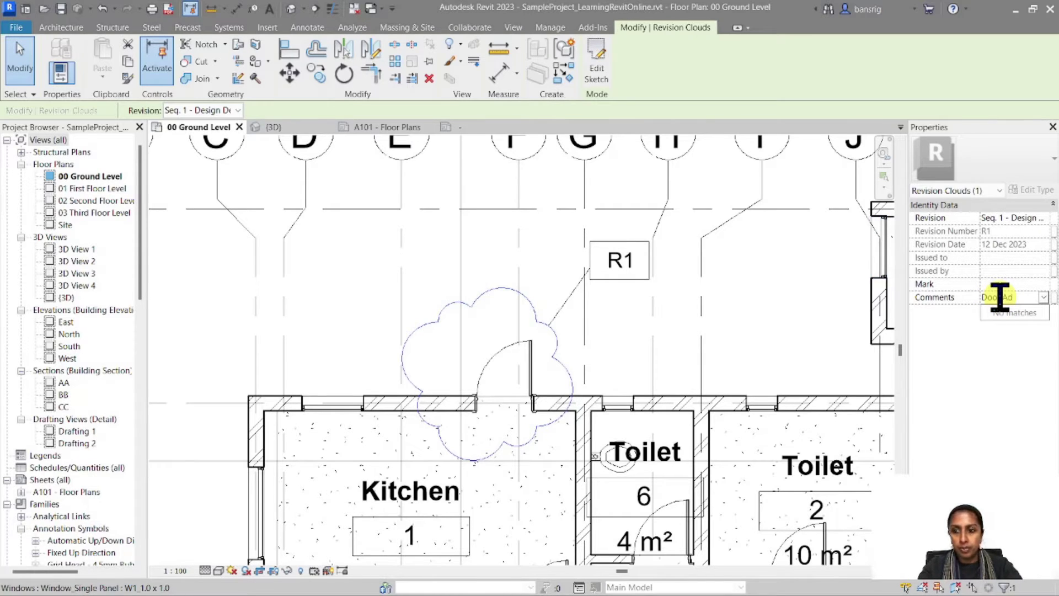
{"action": "type", "text": "Door Added"}
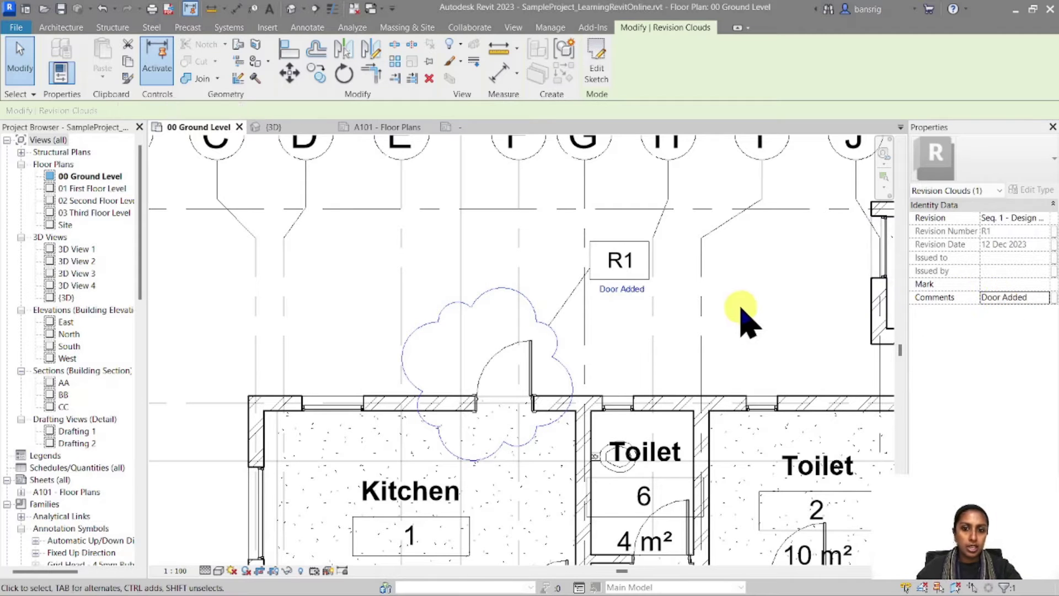
{"action": "left_click", "coordinate": [742, 323]}
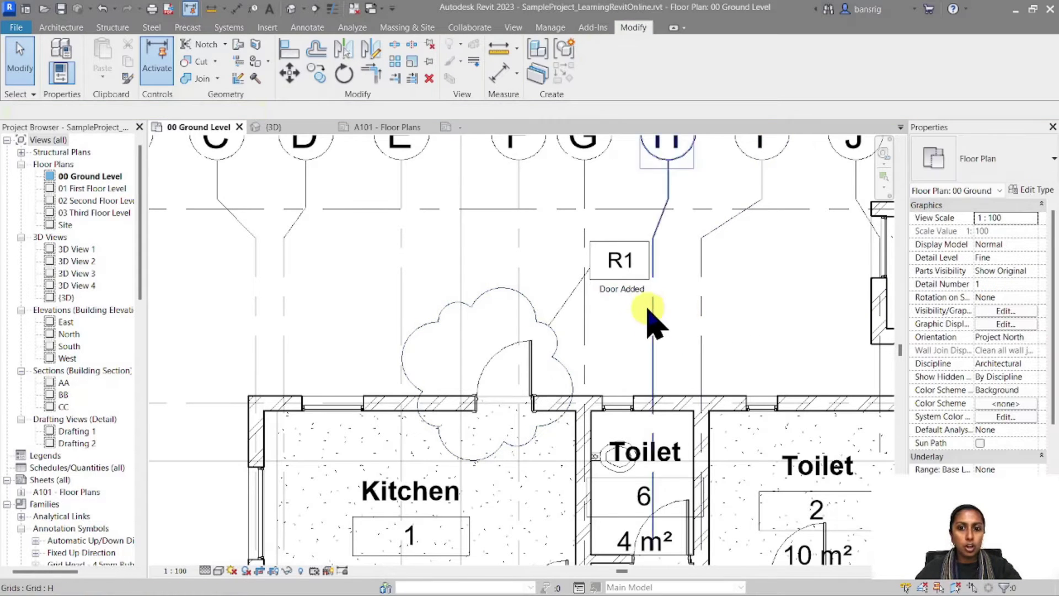
{"action": "scroll", "coordinate": [650, 310], "scroll_direction": "up", "scroll_amount": 2}
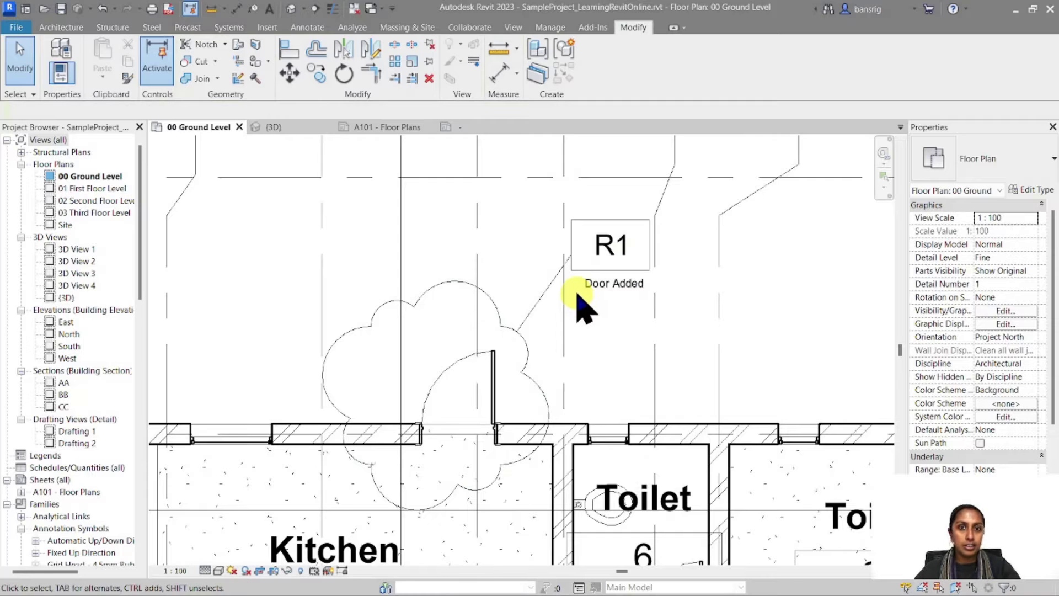
Draw a rectangular revision cloud around the side windows at the Bedroom's outer corner and finish its sketch.
{"action": "scroll", "coordinate": [552, 265], "scroll_direction": "down", "scroll_amount": 2}
{"action": "left_click", "coordinate": [305, 27]}
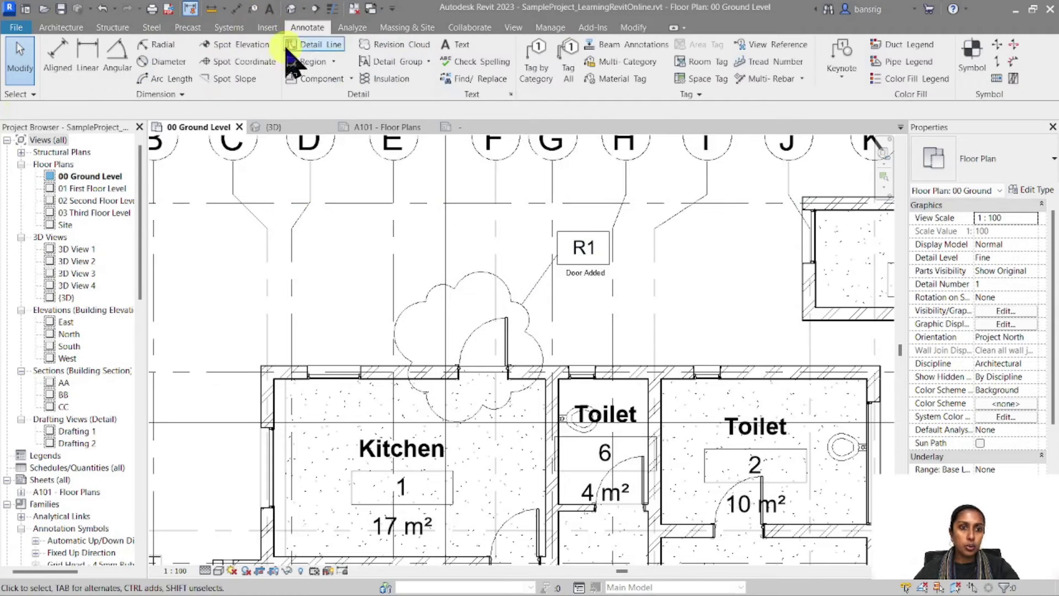
{"action": "scroll", "coordinate": [456, 277], "scroll_direction": "down", "scroll_amount": 3}
{"action": "scroll", "coordinate": [702, 359], "scroll_direction": "down", "scroll_amount": 5, "text": "ctrl"}
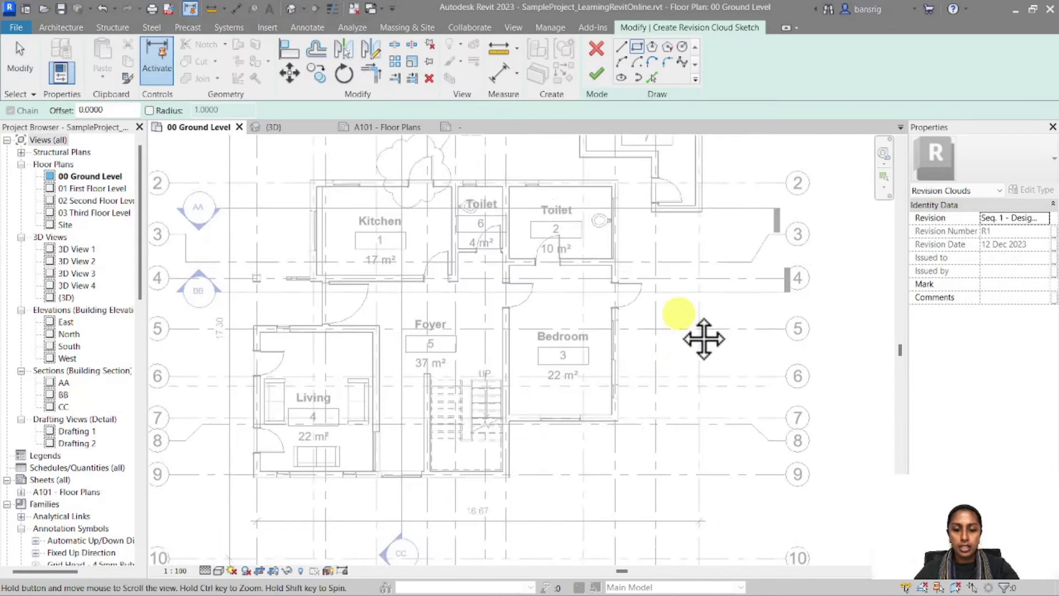
{"action": "scroll", "coordinate": [601, 342], "scroll_direction": "up", "scroll_amount": 4}
{"action": "scroll", "coordinate": [601, 342], "scroll_direction": "up", "scroll_amount": 1}
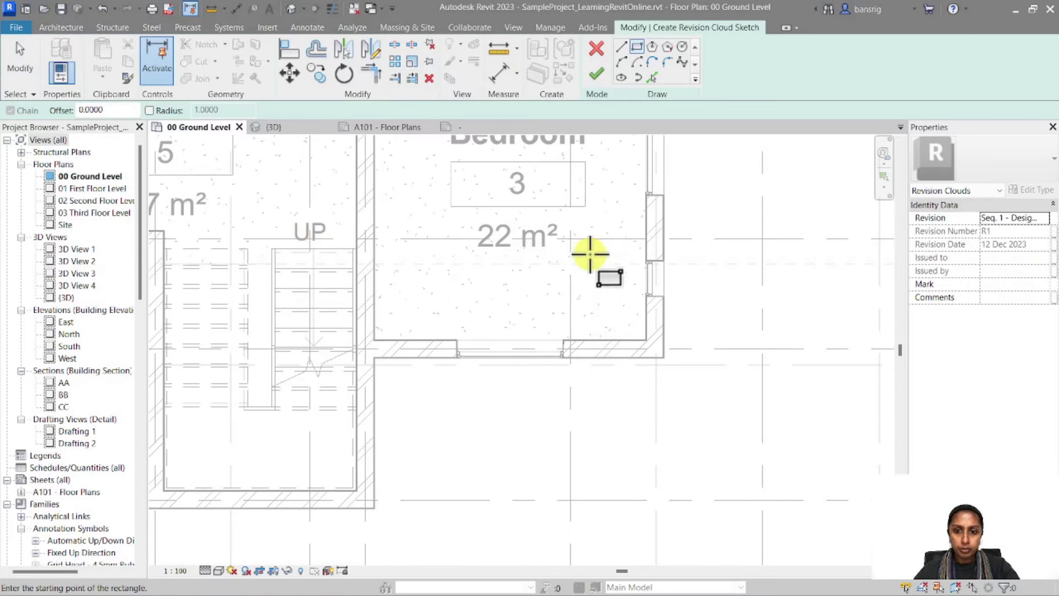
{"action": "left_click", "coordinate": [606, 182]}
{"action": "left_click", "coordinate": [680, 378]}
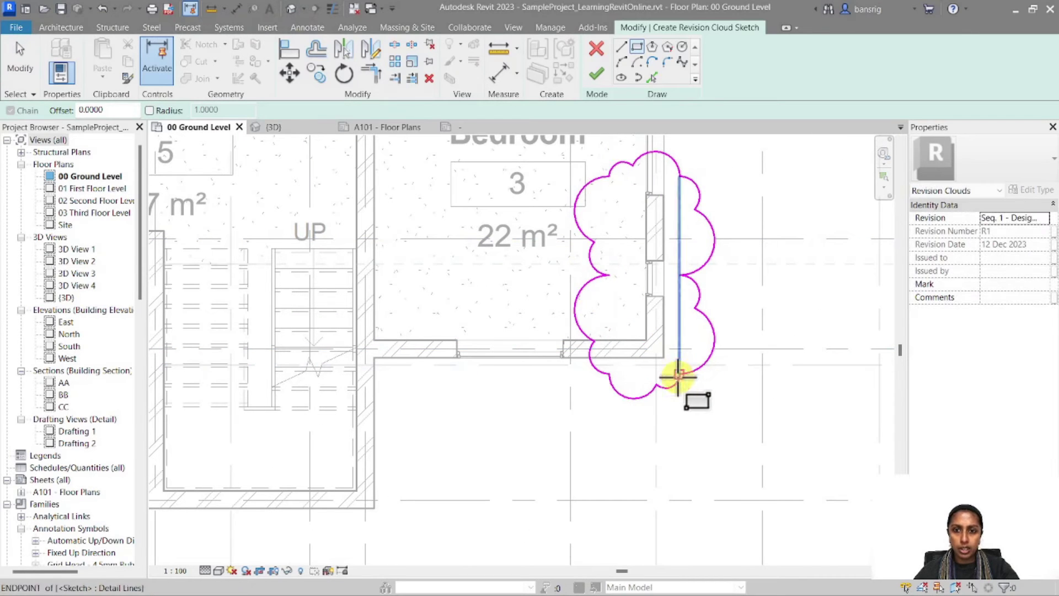
{"action": "left_click", "coordinate": [596, 73]}
{"action": "left_click", "coordinate": [721, 444]}
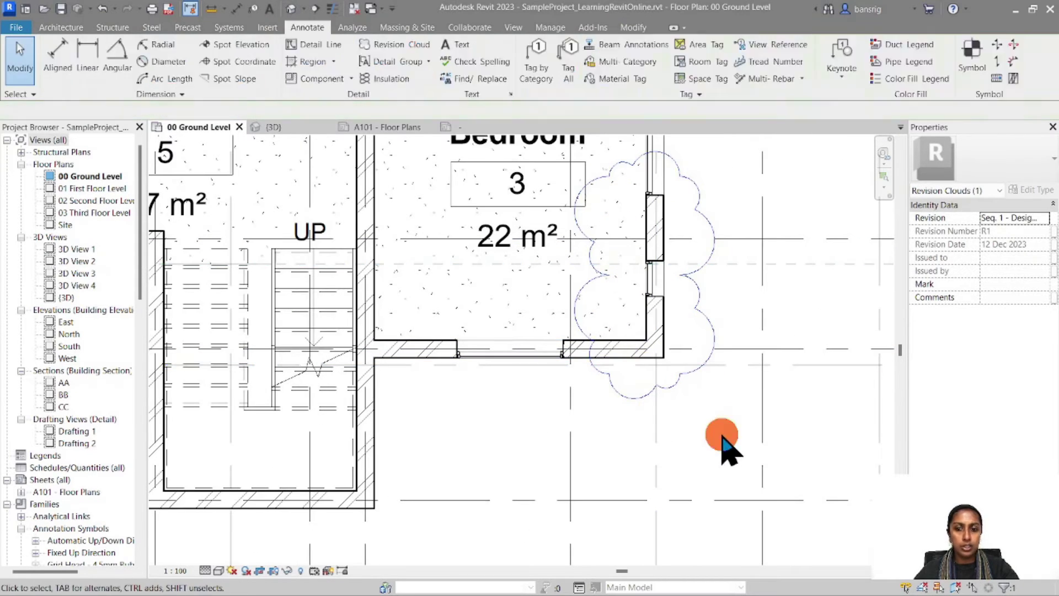
Set the Comments property of the Bedroom window revision cloud to "Window Sizes updated".
{"action": "left_click", "coordinate": [679, 390]}
{"action": "left_click", "coordinate": [995, 297]}
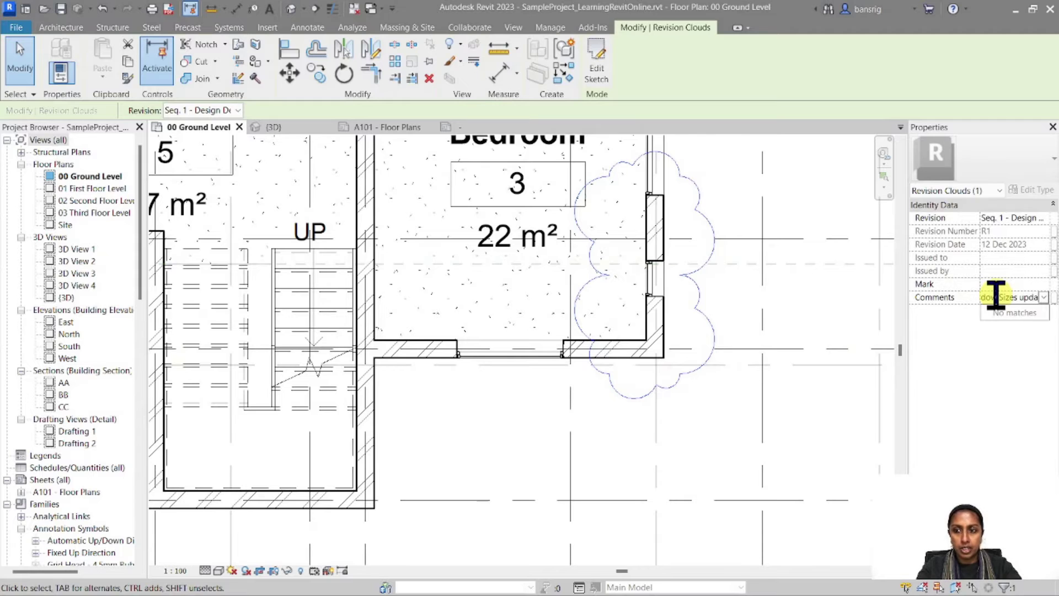
{"action": "left_click", "coordinate": [712, 453]}
Tag the Bedroom window revision cloud by category with an attached-end leader, and end the tag command.
{"action": "left_click", "coordinate": [534, 67]}
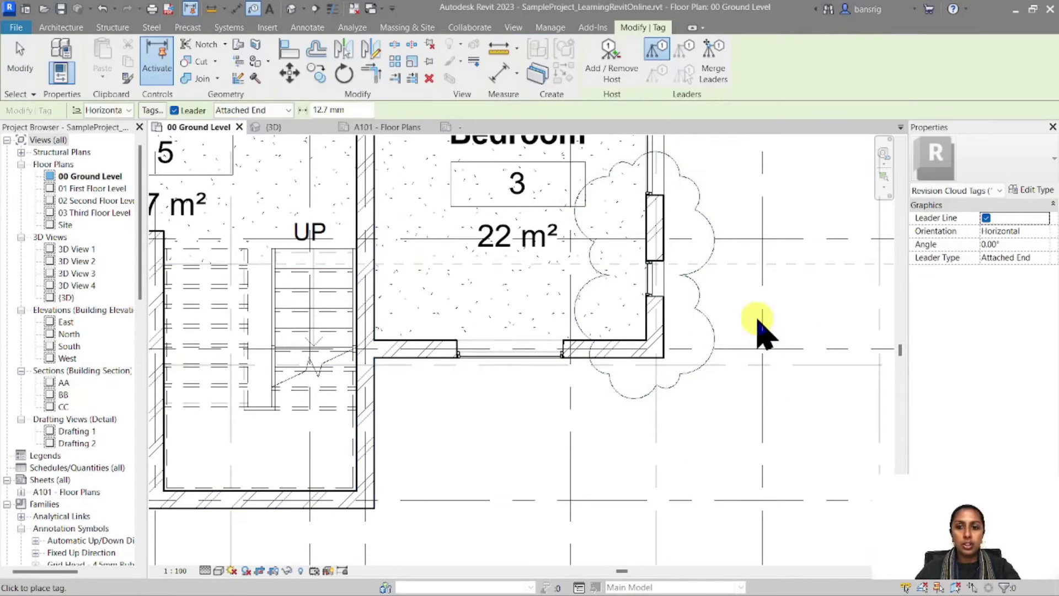
{"action": "left_click", "coordinate": [717, 338]}
{"action": "key", "text": "Escape"}
{"action": "key", "text": "Escape"}
{"action": "middle_click_drag", "start_coordinate": [723, 423], "coordinate": [626, 442]}
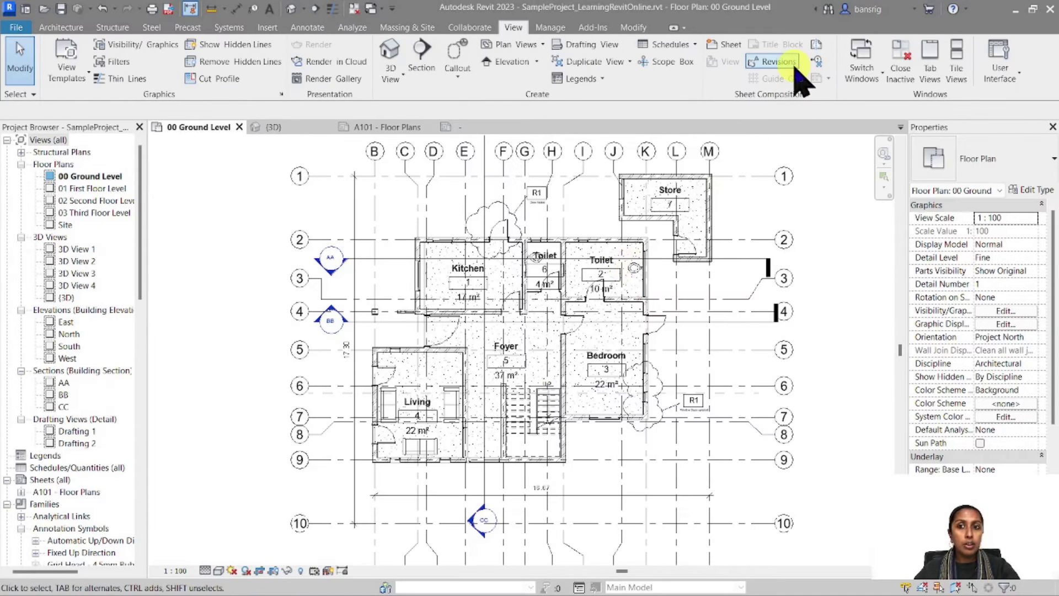
Review the project's revision list and numbering settings in Sheet Issues/Revisions, and the Revision Cloud tool.
{"action": "left_click", "coordinate": [778, 62]}
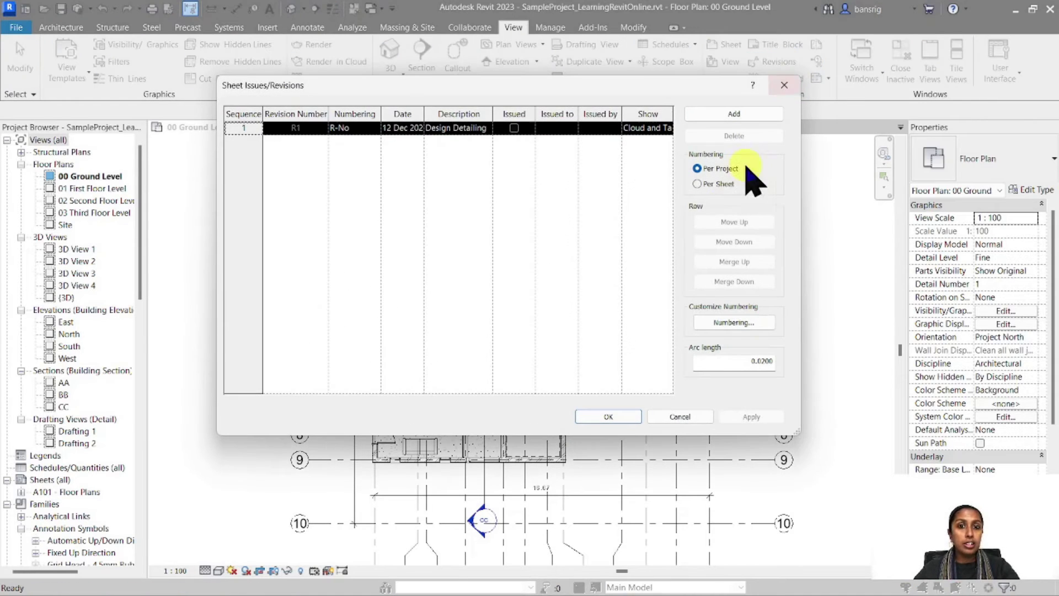
{"action": "key", "text": "Return"}
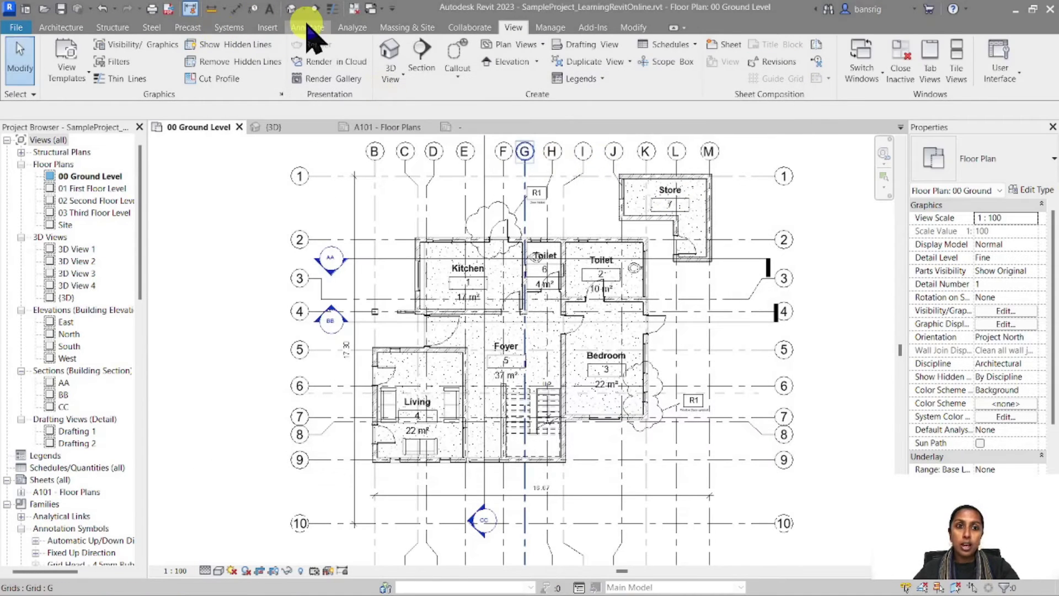
{"action": "left_click", "coordinate": [308, 27]}
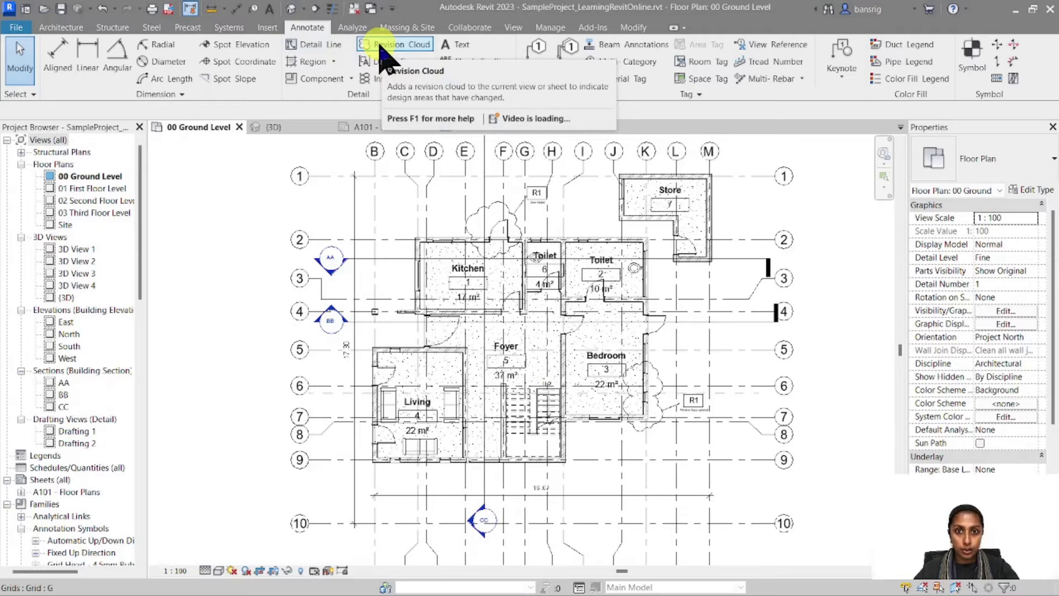
{"action": "scroll", "coordinate": [538, 221], "scroll_direction": "up", "scroll_amount": 2}
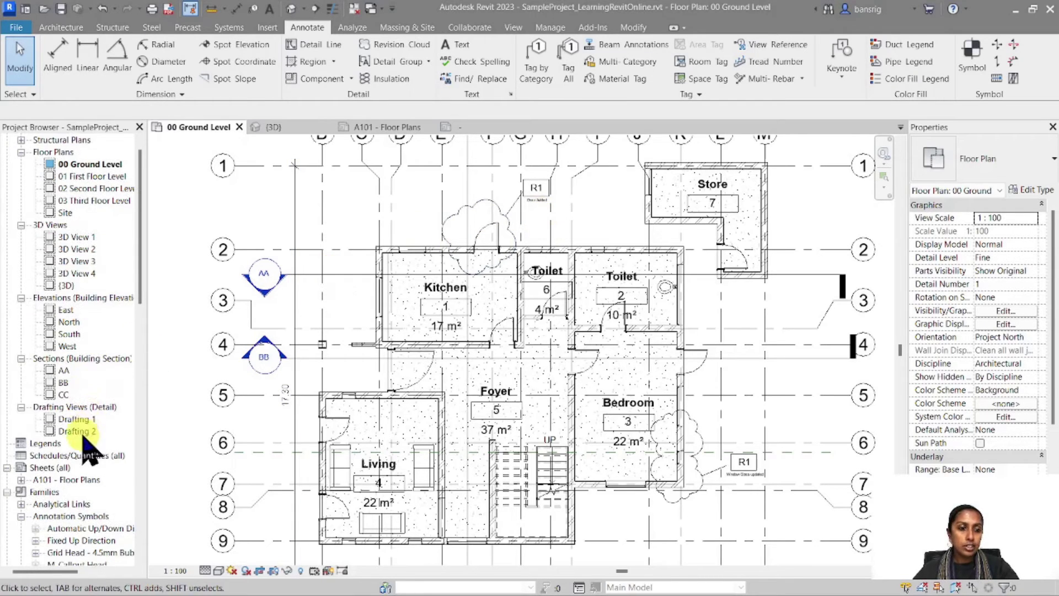
Open sheet A101 - Floor Plans and open its Sample_A3_Titleblock family for editing.
{"action": "scroll", "coordinate": [50, 480], "scroll_direction": "down", "scroll_amount": 1}
{"action": "double_click", "coordinate": [77, 457]}
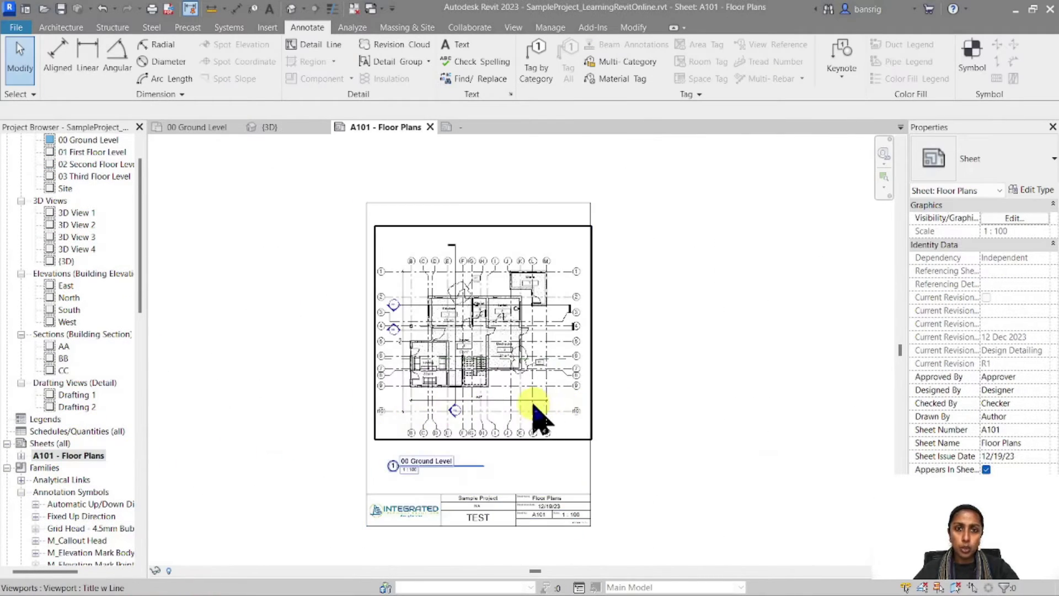
{"action": "scroll", "coordinate": [513, 464], "scroll_direction": "up", "scroll_amount": 3}
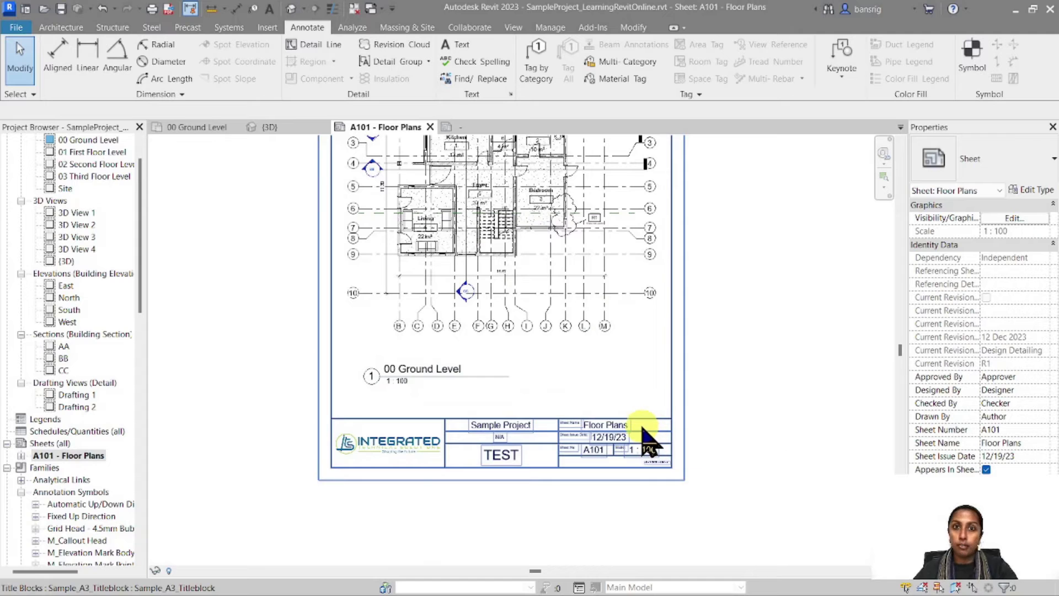
{"action": "left_click", "coordinate": [670, 349]}
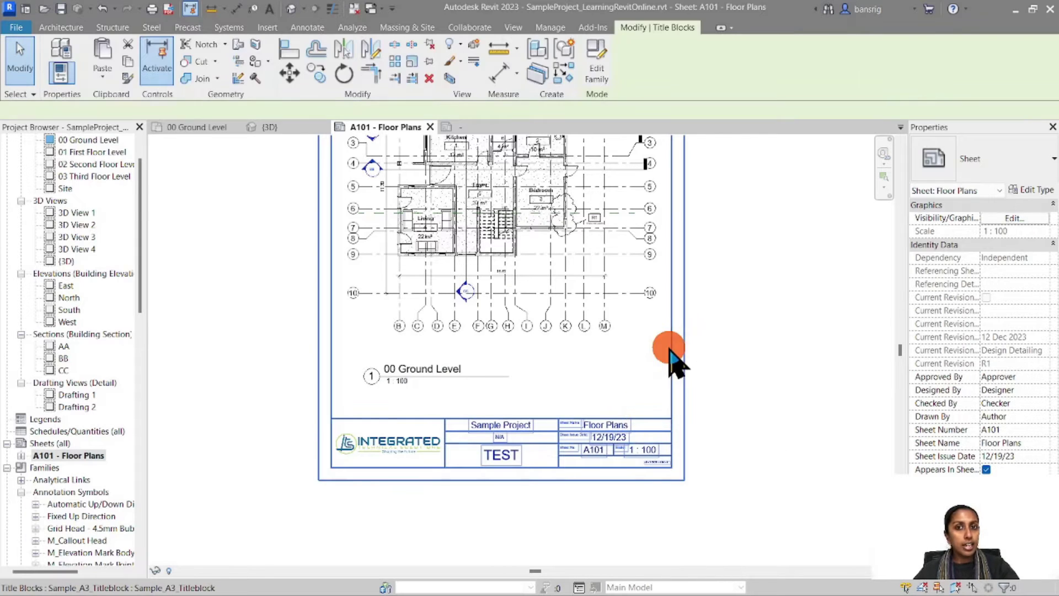
{"action": "left_click", "coordinate": [601, 67]}
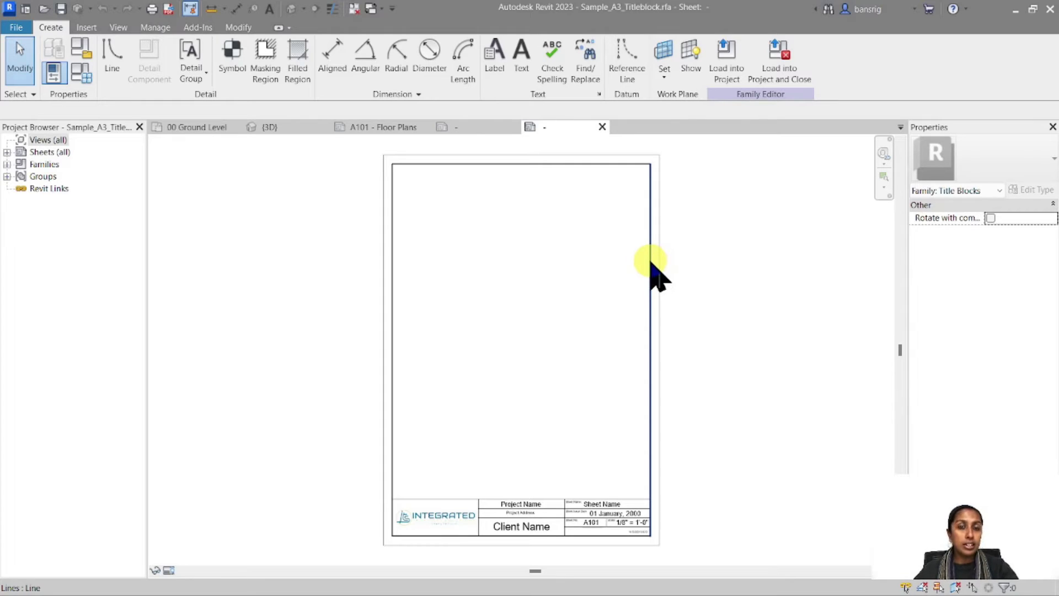
{"action": "middle_click_drag", "start_coordinate": [544, 331], "coordinate": [539, 303]}
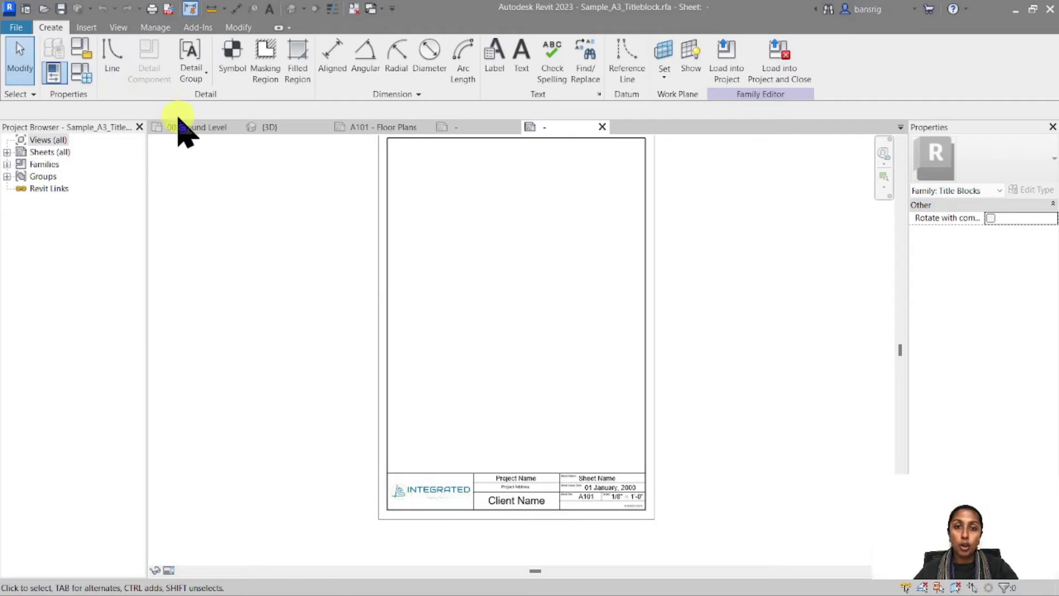
Start a revision schedule in the title block family, removing the Revision Sequence field and placing Revision Date before Revision Description.
{"action": "left_click", "coordinate": [118, 28]}
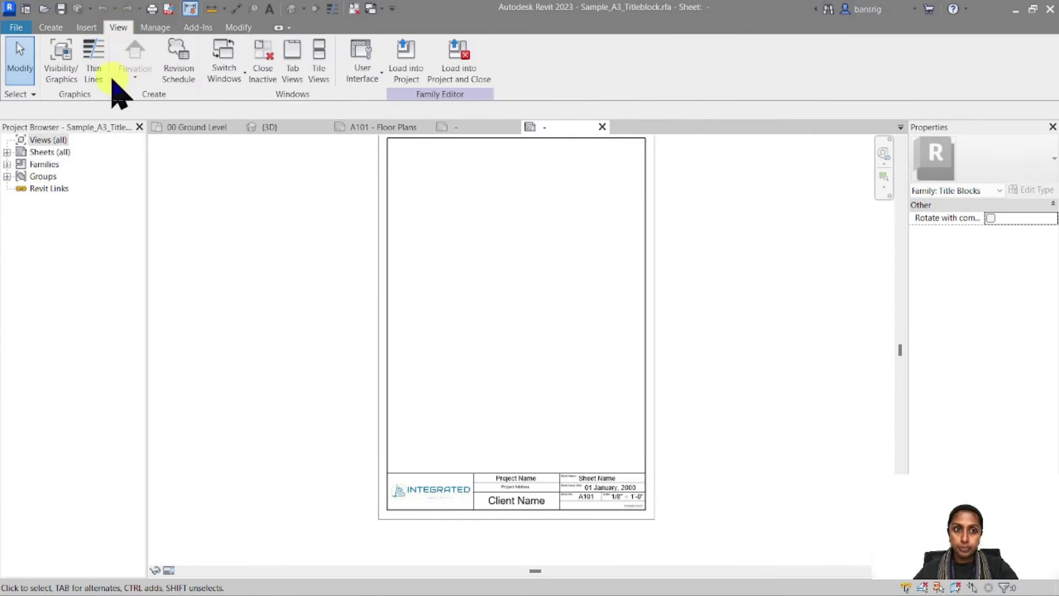
{"action": "left_click", "coordinate": [175, 80]}
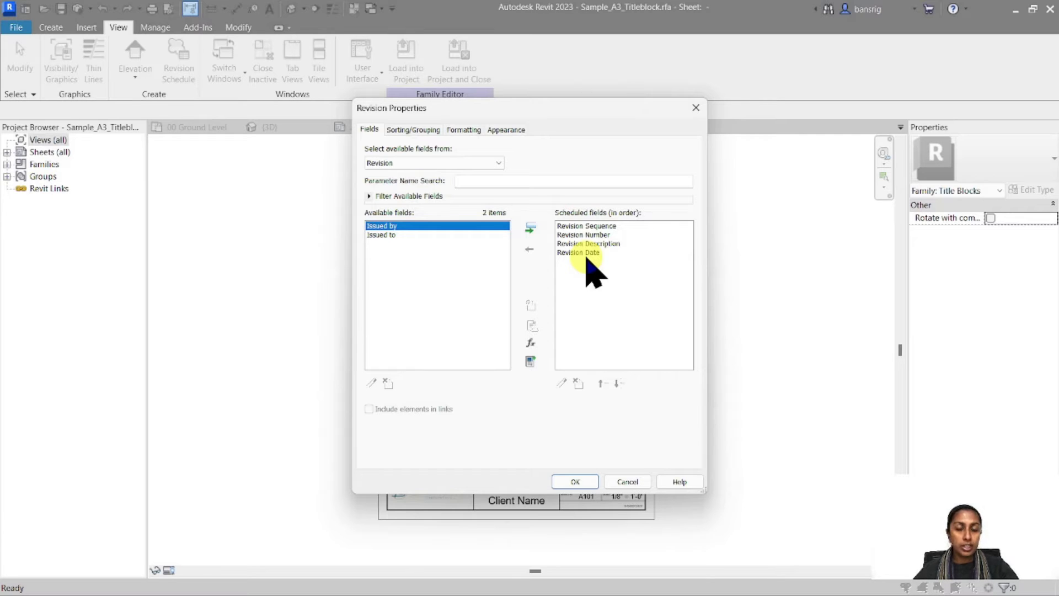
{"action": "left_click", "coordinate": [586, 226]}
{"action": "double_click", "coordinate": [586, 226]}
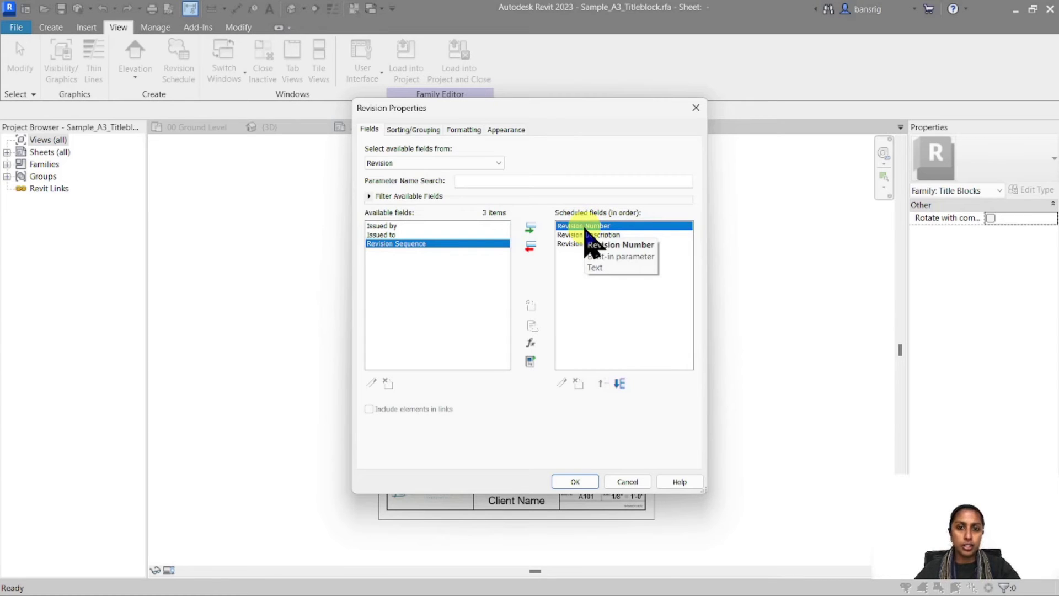
{"action": "left_click", "coordinate": [586, 244]}
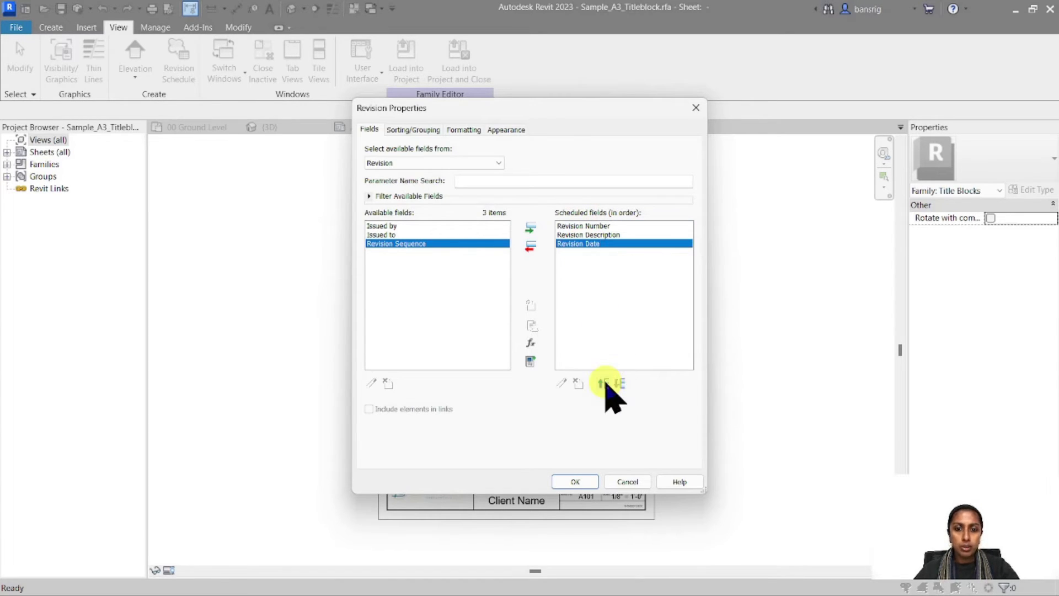
{"action": "left_click", "coordinate": [602, 383]}
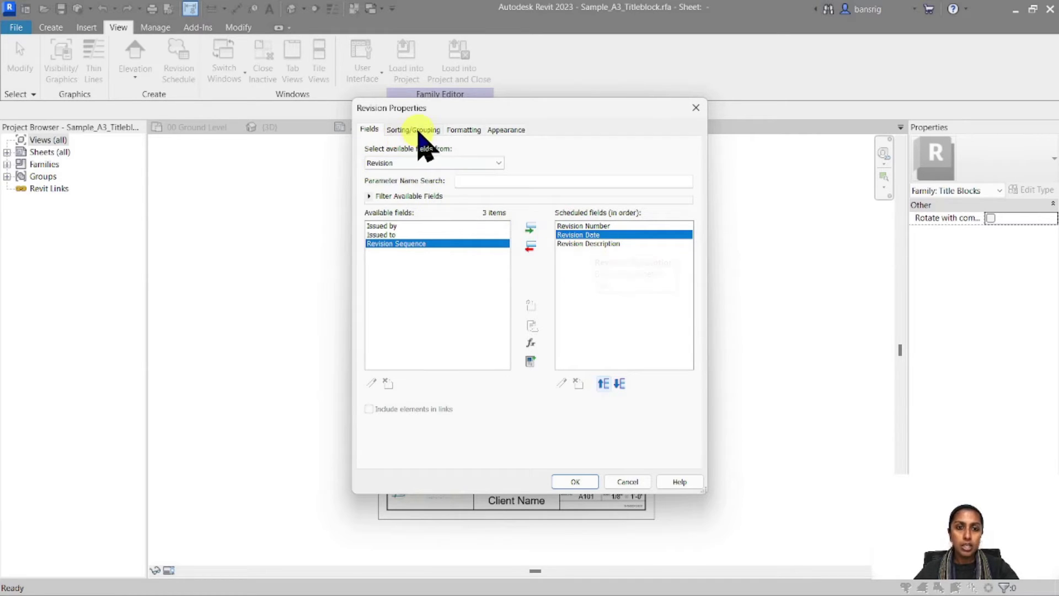
Set the revision schedule's column headings to No for Revision Number, Date for Revision Date and Description for Revision Description.
{"action": "left_click", "coordinate": [462, 131]}
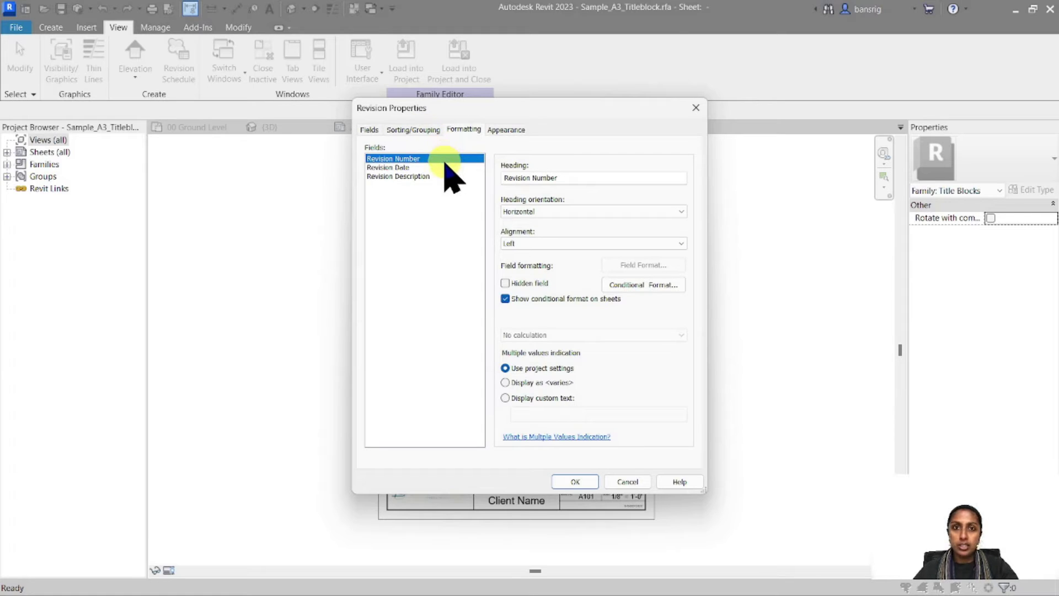
{"action": "triple_click", "coordinate": [532, 178]}
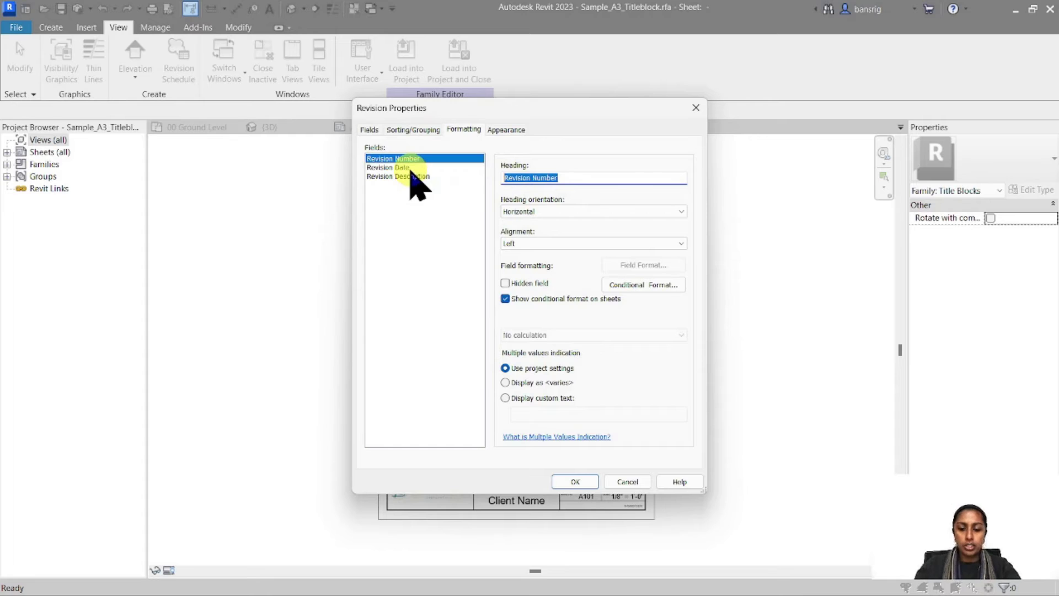
{"action": "type", "text": "No"}
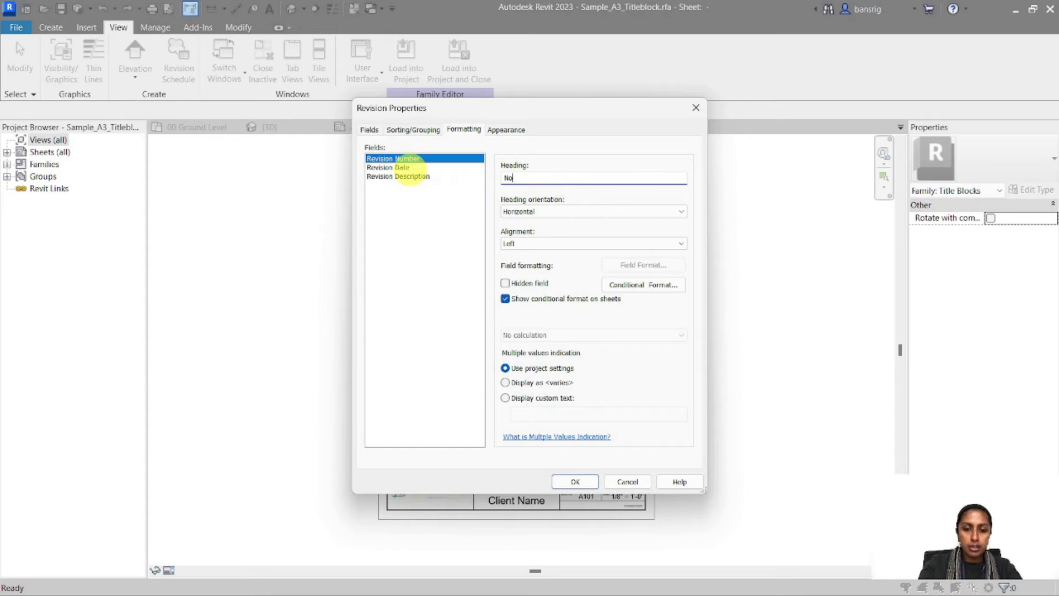
{"action": "left_click", "coordinate": [389, 167]}
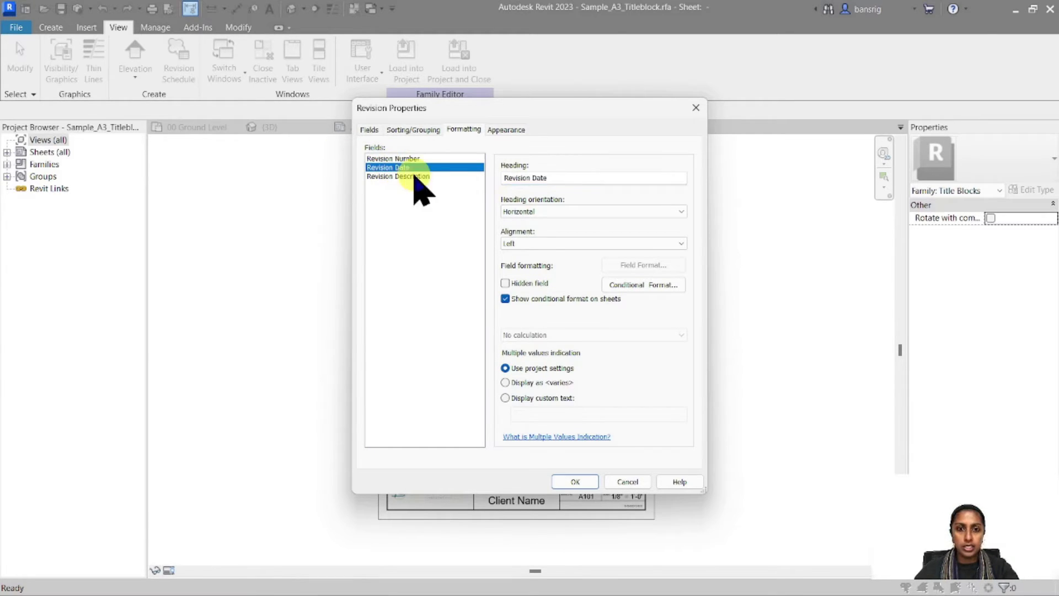
{"action": "double_click", "coordinate": [527, 178]}
{"action": "key", "text": "BackSpace"}
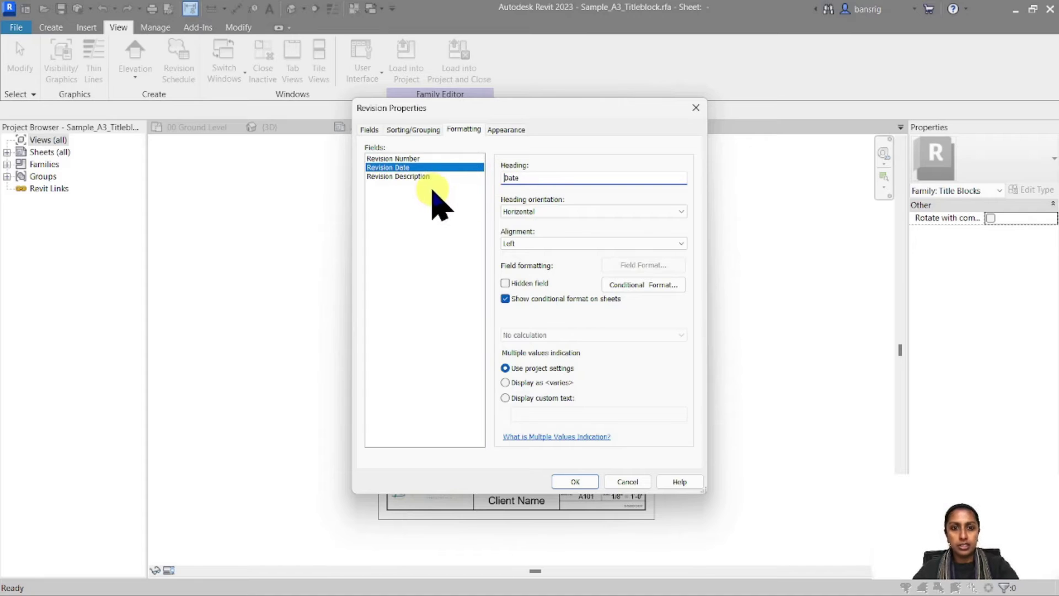
{"action": "left_click", "coordinate": [420, 176]}
{"action": "double_click", "coordinate": [534, 178]}
{"action": "key", "text": "BackSpace"}
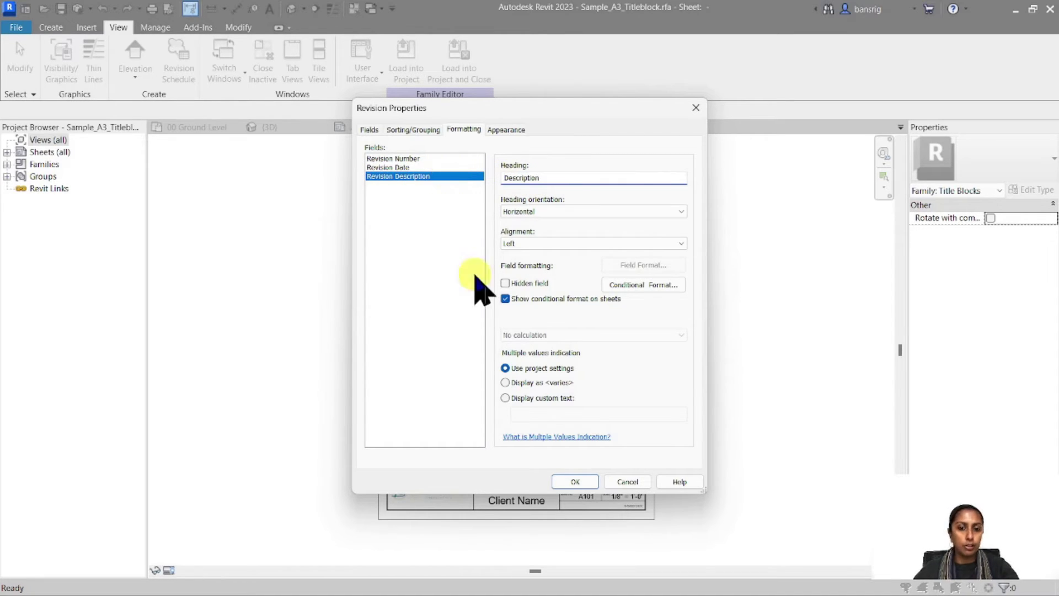
Finish the revision schedule's properties and place the schedule on the title block sheet above the company logo.
{"action": "left_click", "coordinate": [574, 482]}
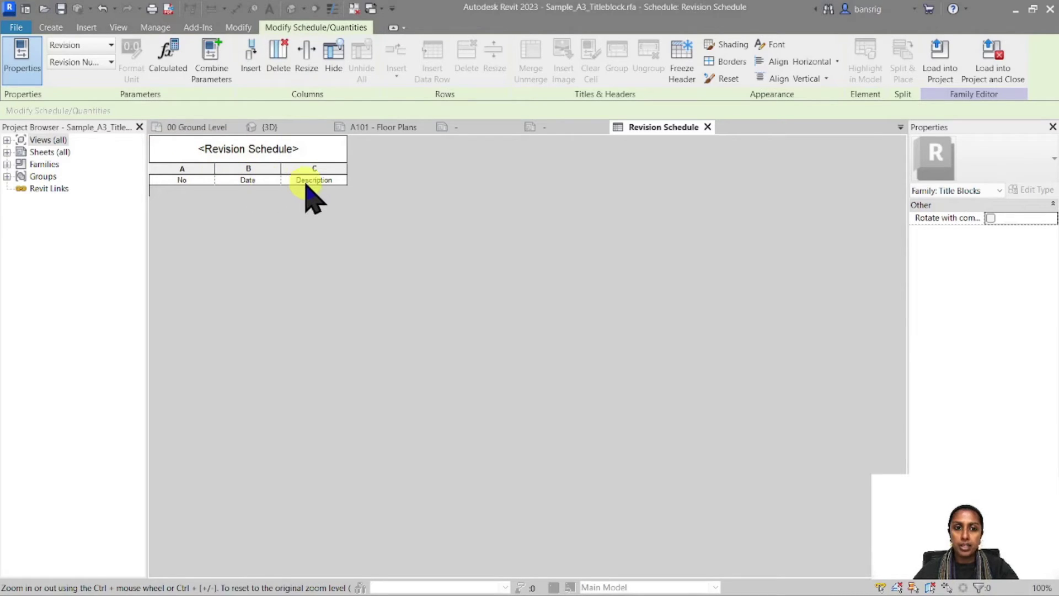
{"action": "double_click", "coordinate": [16, 142]}
{"action": "left_click", "coordinate": [8, 165]}
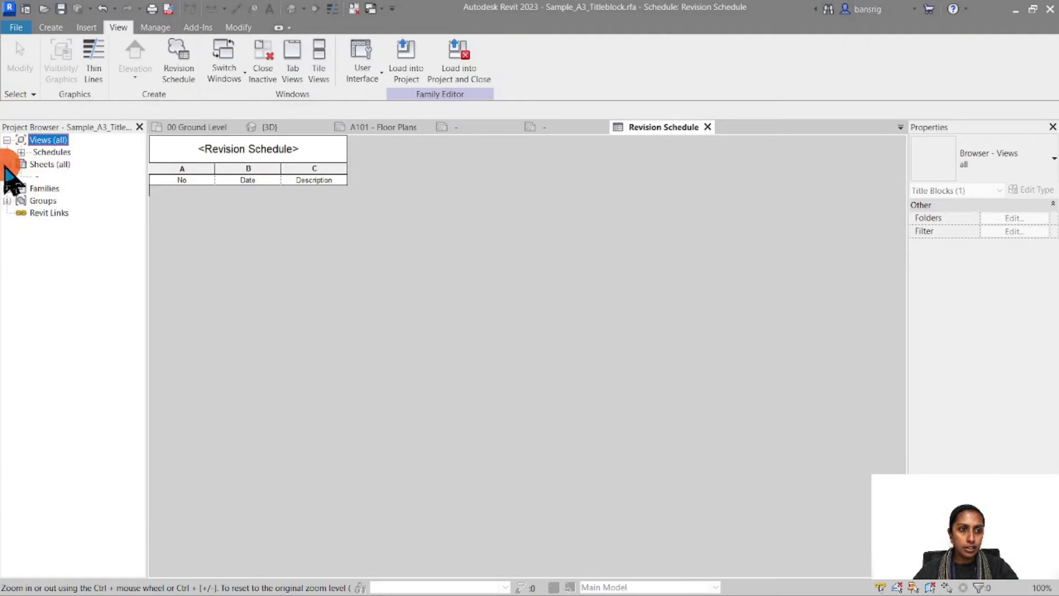
{"action": "left_click", "coordinate": [35, 177]}
{"action": "double_click", "coordinate": [34, 178]}
{"action": "left_click", "coordinate": [21, 152]}
{"action": "left_click_drag", "start_coordinate": [55, 164], "coordinate": [428, 436]}
{"action": "left_click", "coordinate": [426, 432]}
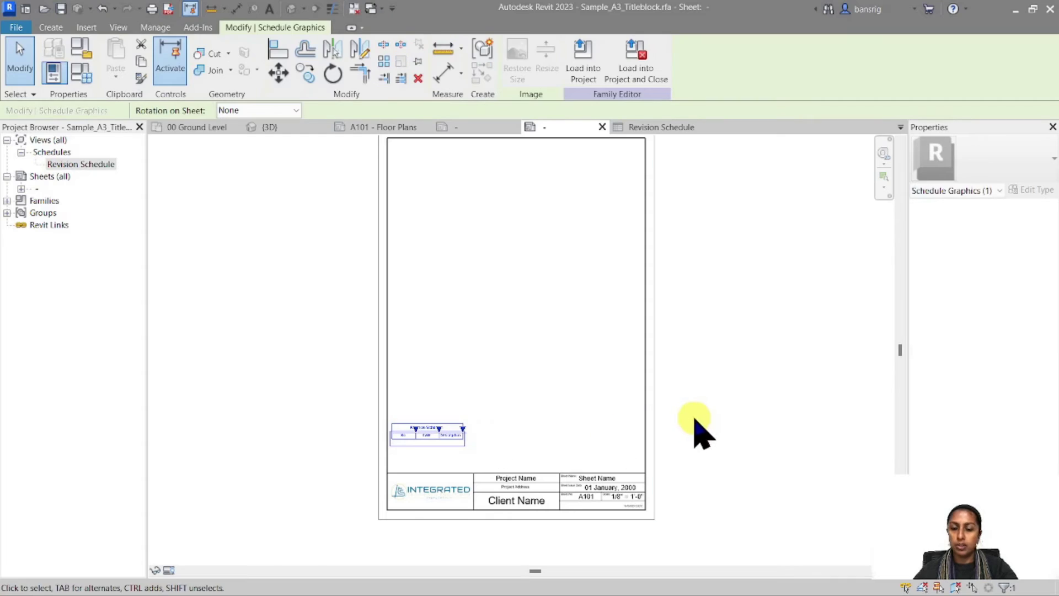
Adjust the placed revision schedule's column widths, narrowing the No column and widening the Date and Description columns.
{"action": "key", "text": "Escape"}
{"action": "scroll", "coordinate": [458, 485], "scroll_direction": "up", "scroll_amount": 3}
{"action": "left_click", "coordinate": [343, 327]}
{"action": "left_click_drag", "start_coordinate": [336, 307], "coordinate": [296, 303]}
{"action": "mouse_move", "coordinate": [383, 319]}
{"action": "left_mouse_down"}
{"action": "mouse_move", "coordinate": [374, 314]}
{"action": "mouse_move", "coordinate": [381, 324]}
{"action": "left_mouse_up"}
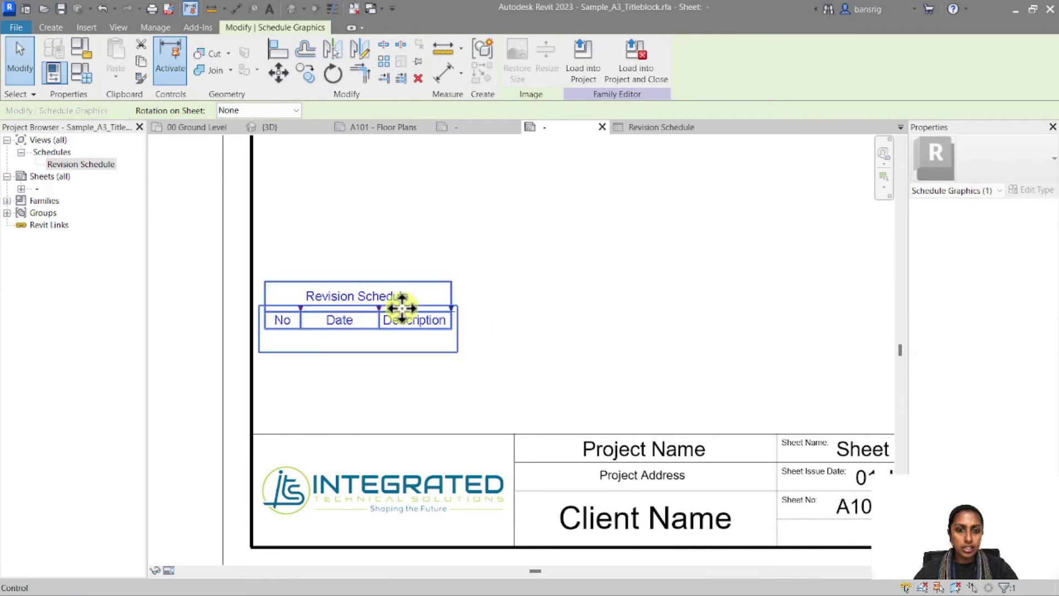
{"action": "left_click_drag", "start_coordinate": [451, 308], "coordinate": [492, 307]}
{"action": "left_click_drag", "start_coordinate": [386, 314], "coordinate": [392, 309]}
{"action": "left_click", "coordinate": [578, 386]}
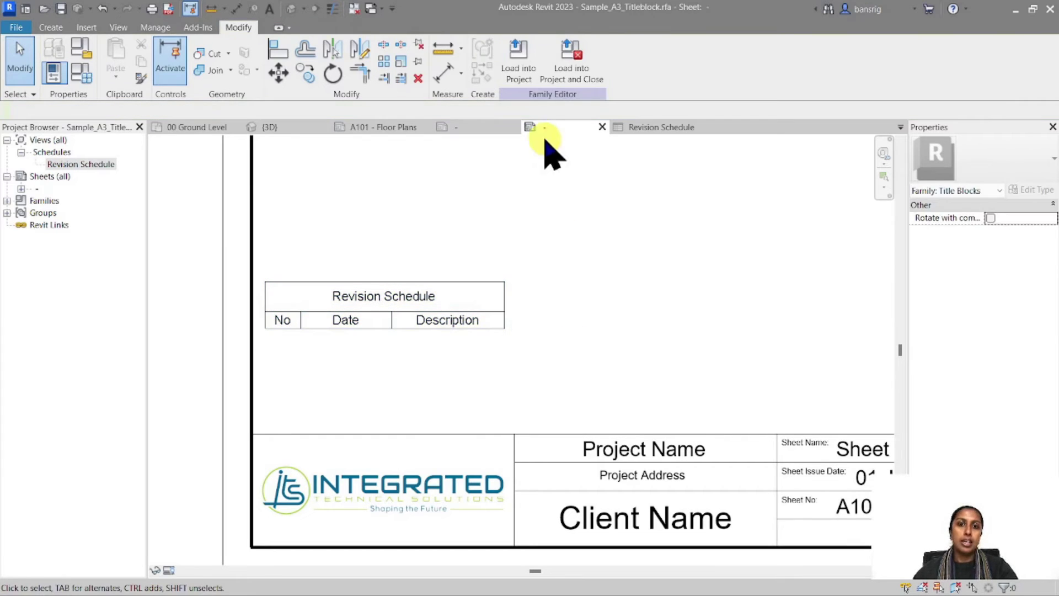
Load the edited title block family into SampleProject_LearningRevitOnline.rvt, overwriting the version already loaded there.
{"action": "left_click", "coordinate": [527, 72]}
{"action": "left_click", "coordinate": [495, 406]}
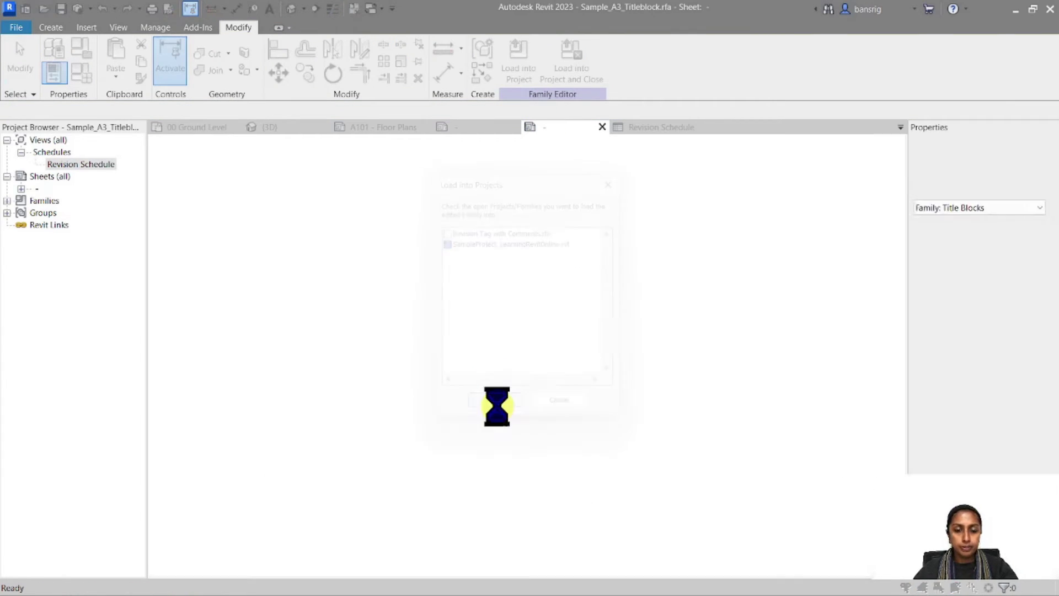
{"action": "left_click", "coordinate": [468, 303]}
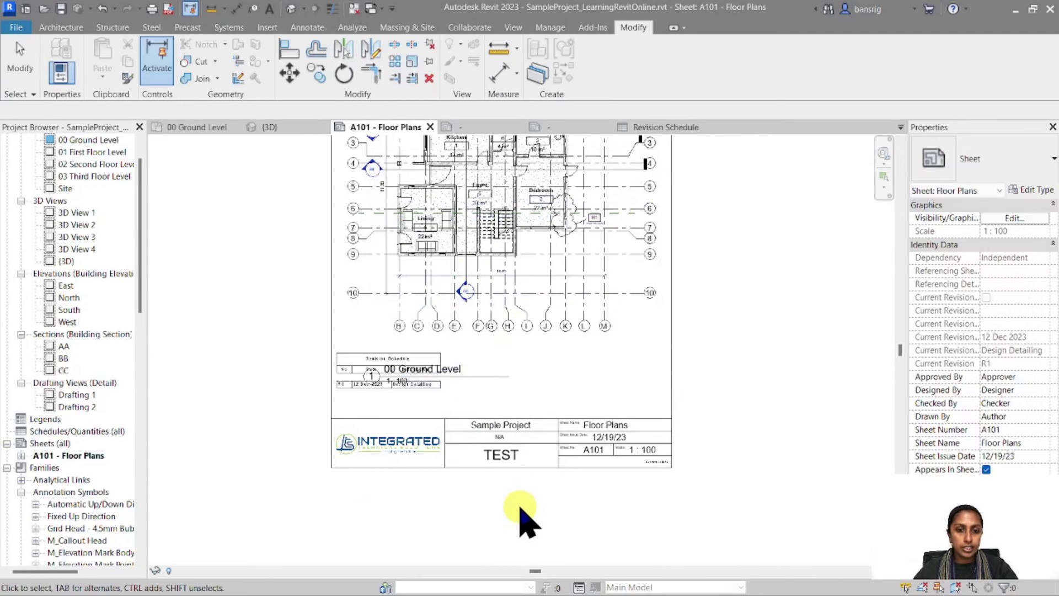
Move the 00 Ground Level view title on sheet A101 clear of the revision schedule and check the schedule's row.
{"action": "left_click", "coordinate": [484, 379]}
{"action": "left_click_drag", "start_coordinate": [473, 366], "coordinate": [631, 359]}
{"action": "left_click", "coordinate": [784, 420]}
{"action": "scroll", "coordinate": [381, 474], "scroll_direction": "up", "scroll_amount": 3}
{"action": "scroll", "coordinate": [398, 441], "scroll_direction": "down", "scroll_amount": 2}
{"action": "scroll", "coordinate": [400, 444], "scroll_direction": "up", "scroll_amount": 2}
{"action": "scroll", "coordinate": [396, 441], "scroll_direction": "up", "scroll_amount": 1}
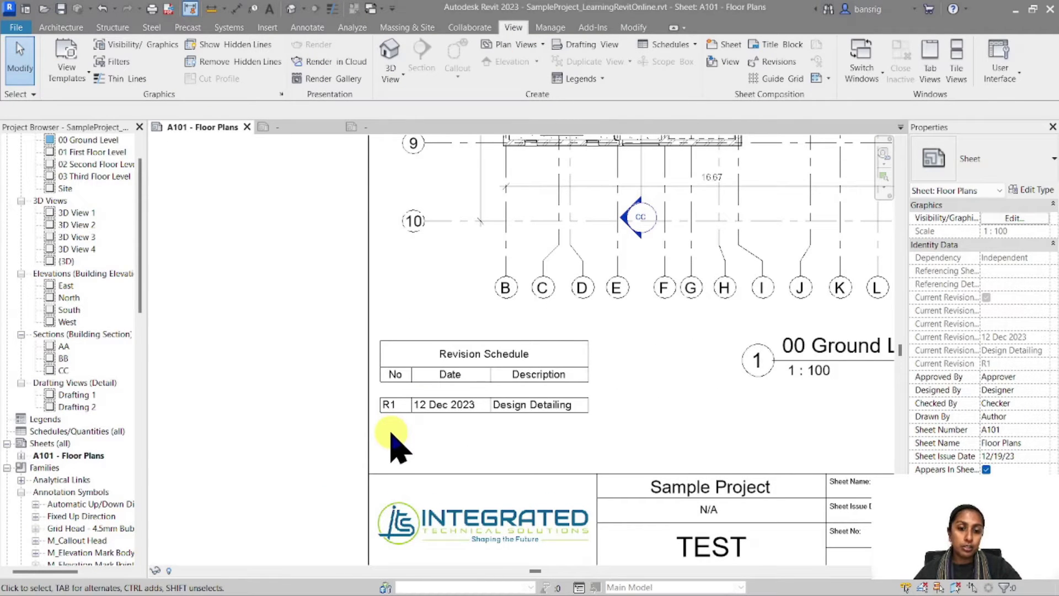
{"action": "scroll", "coordinate": [396, 444], "scroll_direction": "down", "scroll_amount": 3}
{"action": "middle_click_drag", "start_coordinate": [532, 343], "coordinate": [543, 391]}
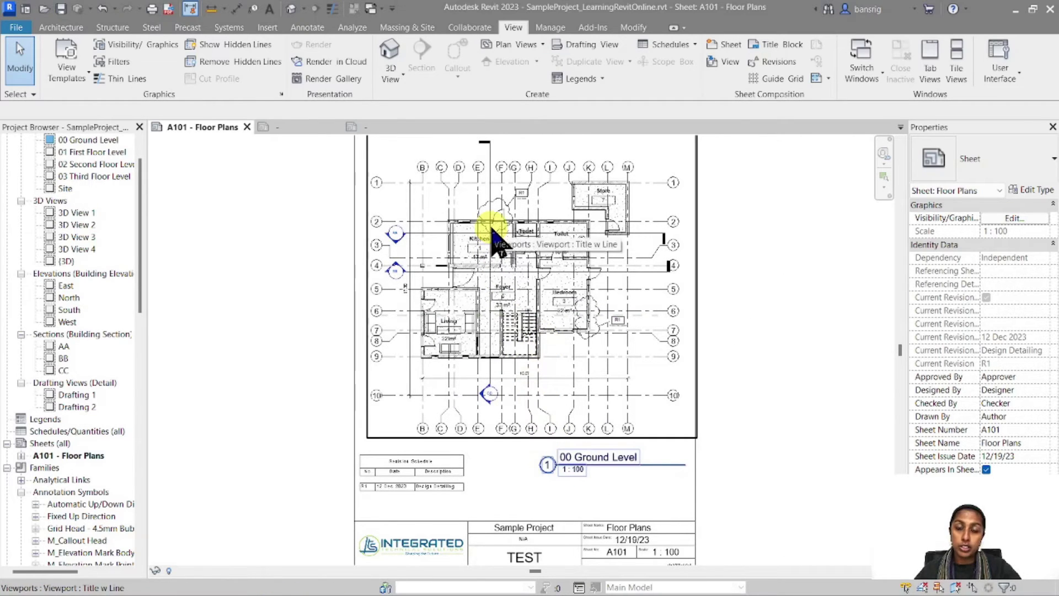
Create a new sheet with the Sample_A3_Titleblock and place the 01 First Floor Level plan on it.
{"action": "left_click", "coordinate": [723, 47]}
{"action": "left_click", "coordinate": [568, 455]}
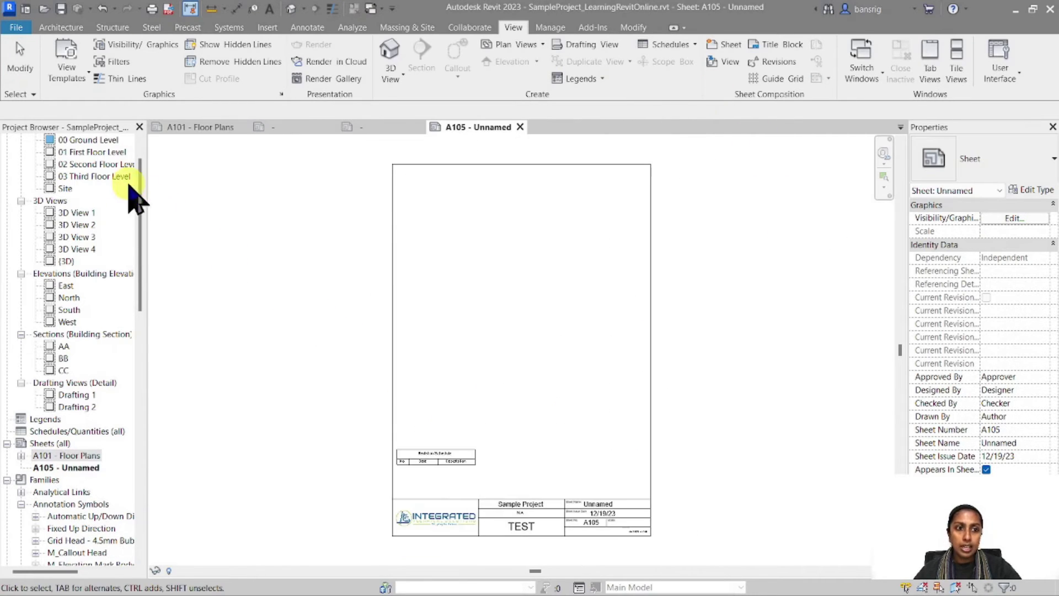
{"action": "left_click_drag", "start_coordinate": [88, 153], "coordinate": [546, 315]}
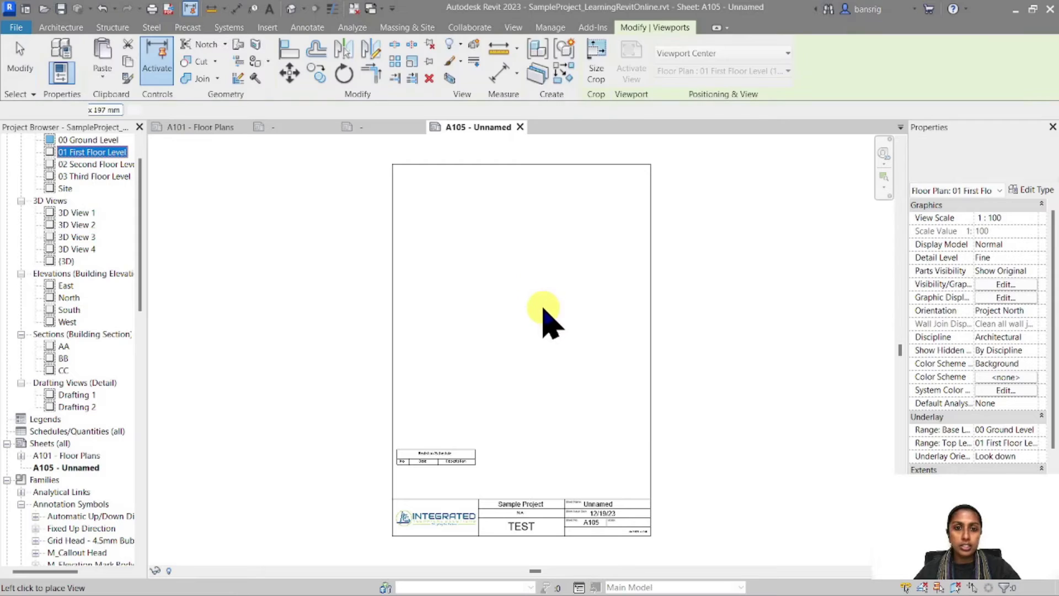
{"action": "left_click", "coordinate": [525, 307]}
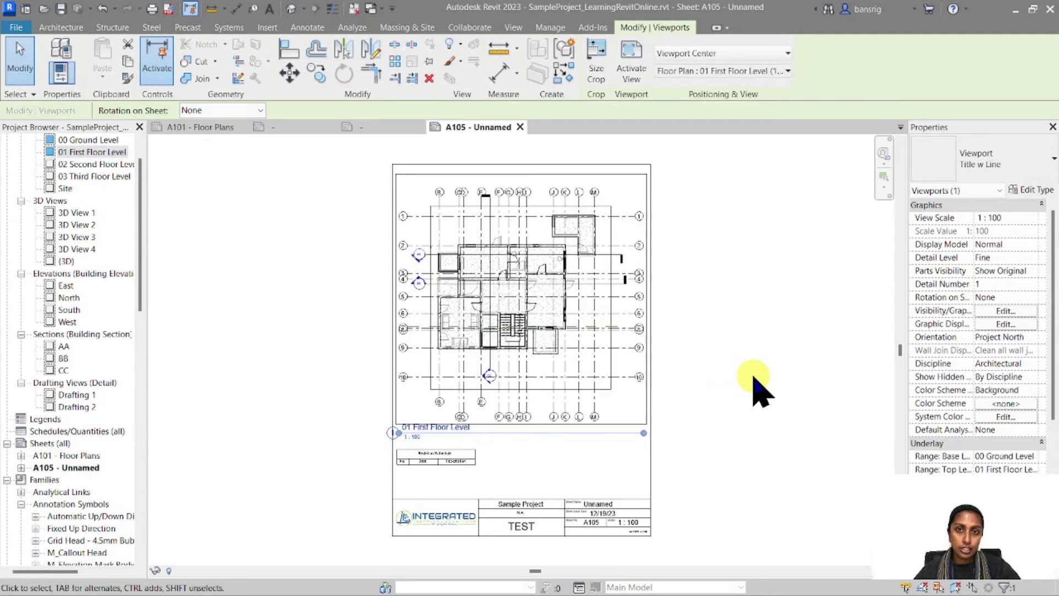
{"action": "left_click", "coordinate": [740, 398]}
{"action": "scroll", "coordinate": [421, 489], "scroll_direction": "up", "scroll_amount": 3}
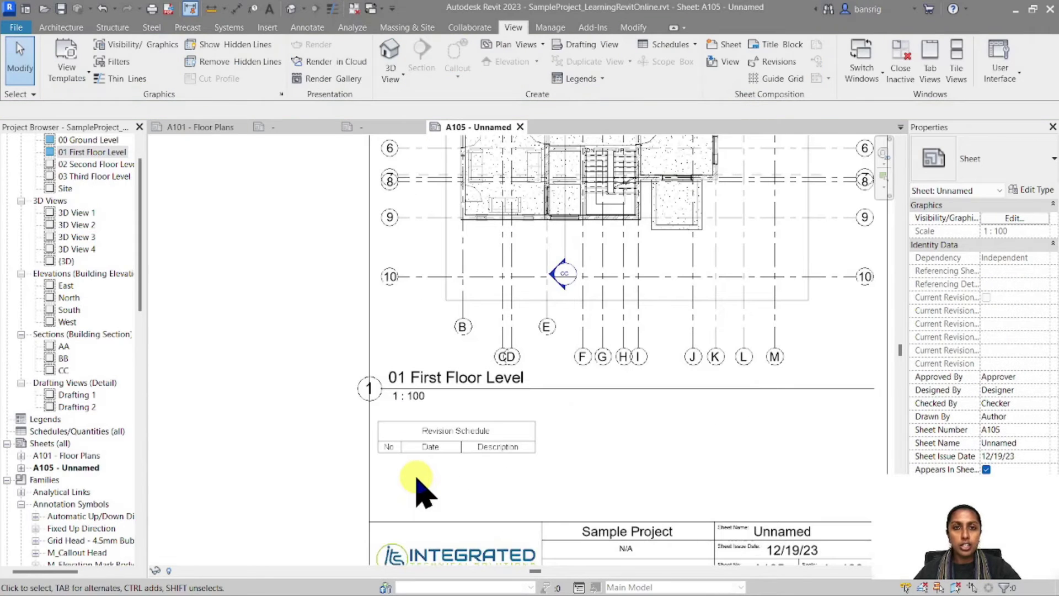
{"action": "scroll", "coordinate": [423, 493], "scroll_direction": "down", "scroll_amount": 3}
Draw a revision cloud around the door in the exterior wall along grid 2 in the first floor viewport.
{"action": "left_click", "coordinate": [555, 341]}
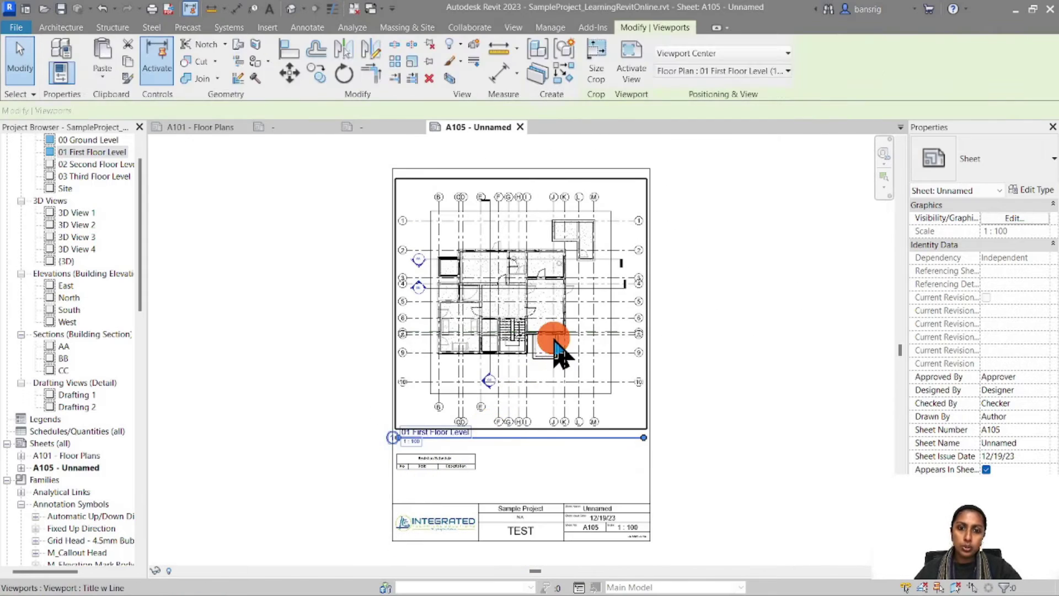
{"action": "double_click", "coordinate": [555, 341]}
{"action": "left_click", "coordinate": [317, 27]}
{"action": "left_click", "coordinate": [414, 43]}
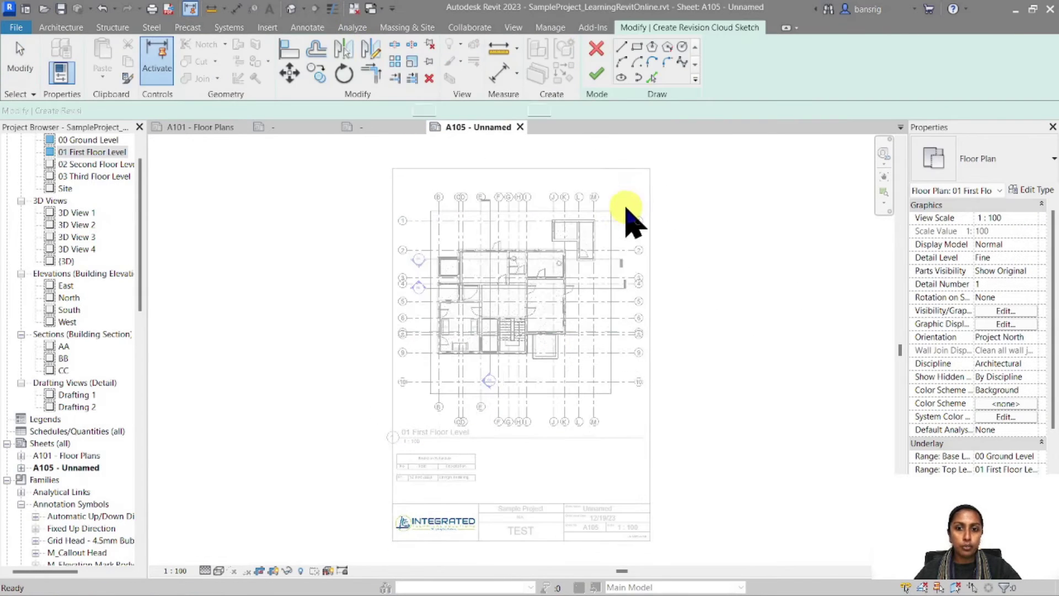
{"action": "scroll", "coordinate": [551, 253], "scroll_direction": "up", "scroll_amount": 5}
{"action": "left_click", "coordinate": [284, 212]}
{"action": "left_click", "coordinate": [342, 267]}
{"action": "scroll", "coordinate": [343, 267], "scroll_direction": "up", "scroll_amount": 1}
{"action": "left_click", "coordinate": [597, 73]}
{"action": "scroll", "coordinate": [529, 301], "scroll_direction": "down", "scroll_amount": 5}
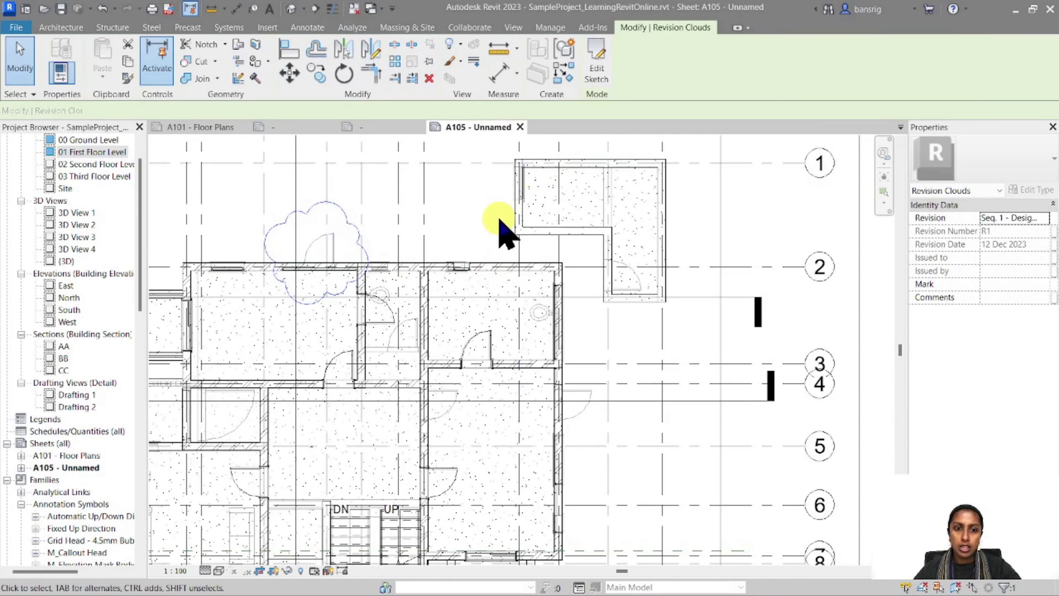
{"action": "key", "text": "Escape"}
{"action": "double_click", "coordinate": [464, 452]}
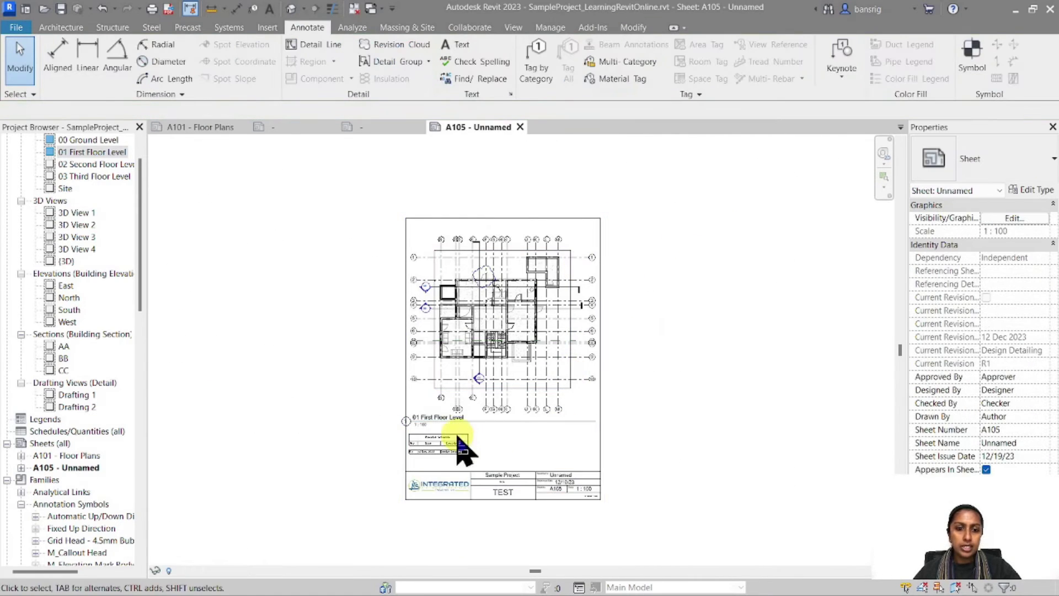
Mark the Design Detailing revision as issued in the project's Sheet Issues/Revisions.
{"action": "scroll", "coordinate": [463, 453], "scroll_direction": "up", "scroll_amount": 3}
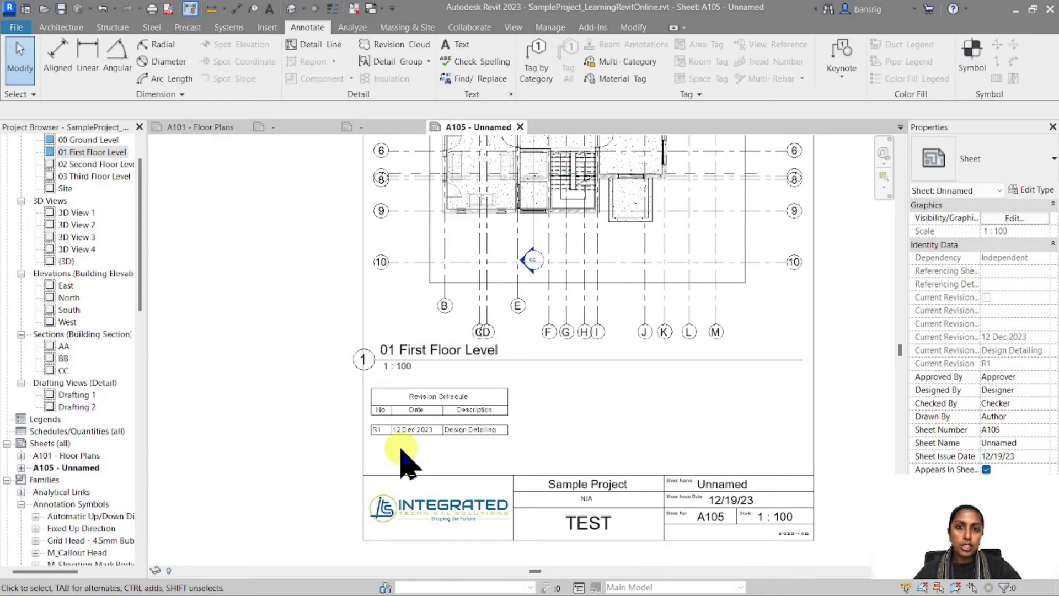
{"action": "scroll", "coordinate": [515, 237], "scroll_direction": "down", "scroll_amount": 1}
{"action": "middle_click_drag", "start_coordinate": [516, 237], "coordinate": [501, 350]}
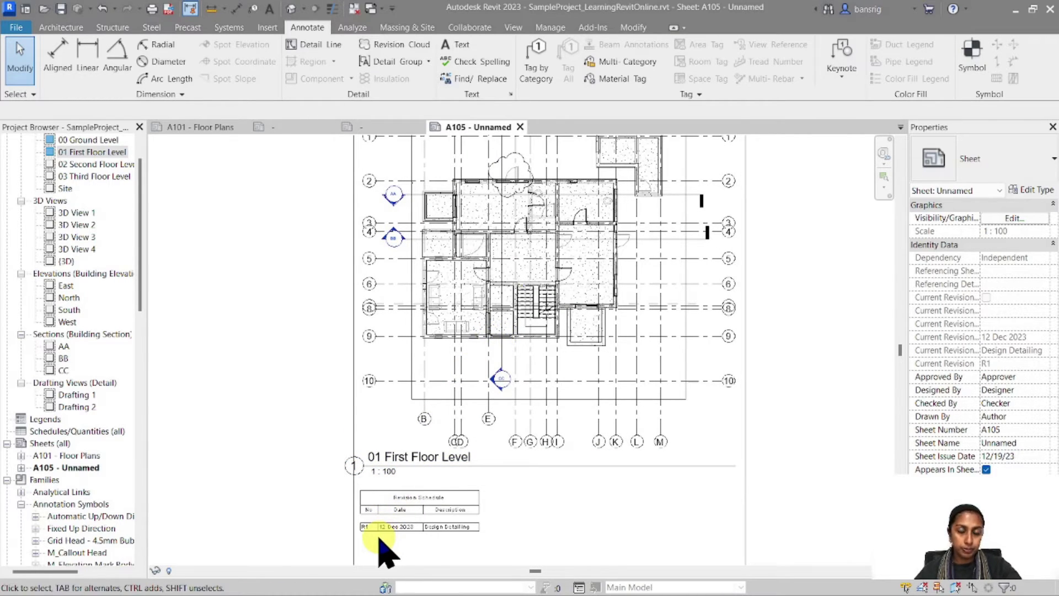
{"action": "key", "text": "z"}
{"action": "key", "text": "f"}
{"action": "left_click", "coordinate": [514, 27]}
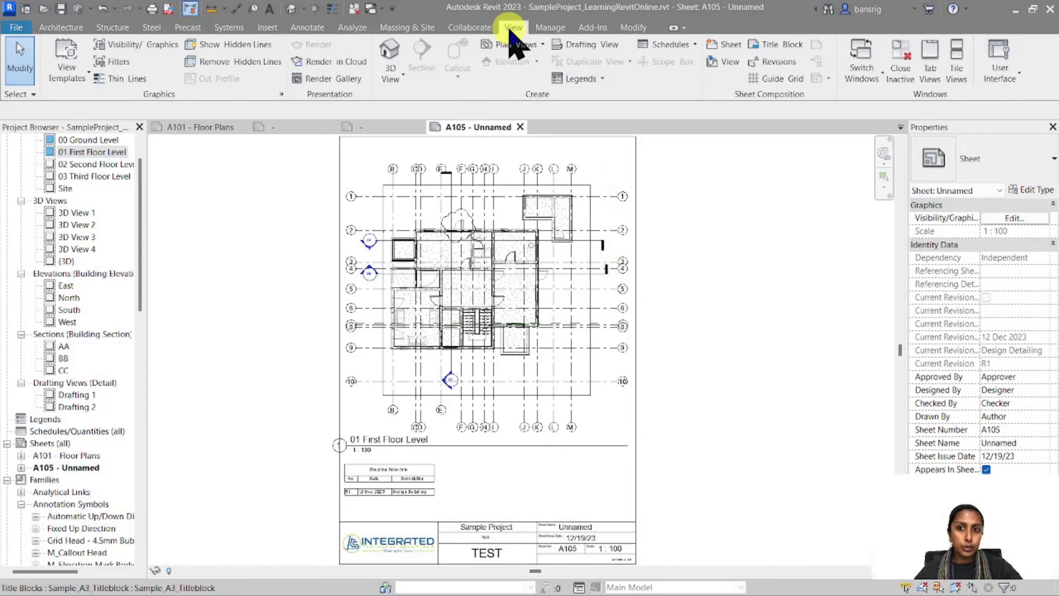
{"action": "left_click", "coordinate": [765, 65]}
{"action": "left_click", "coordinate": [513, 129]}
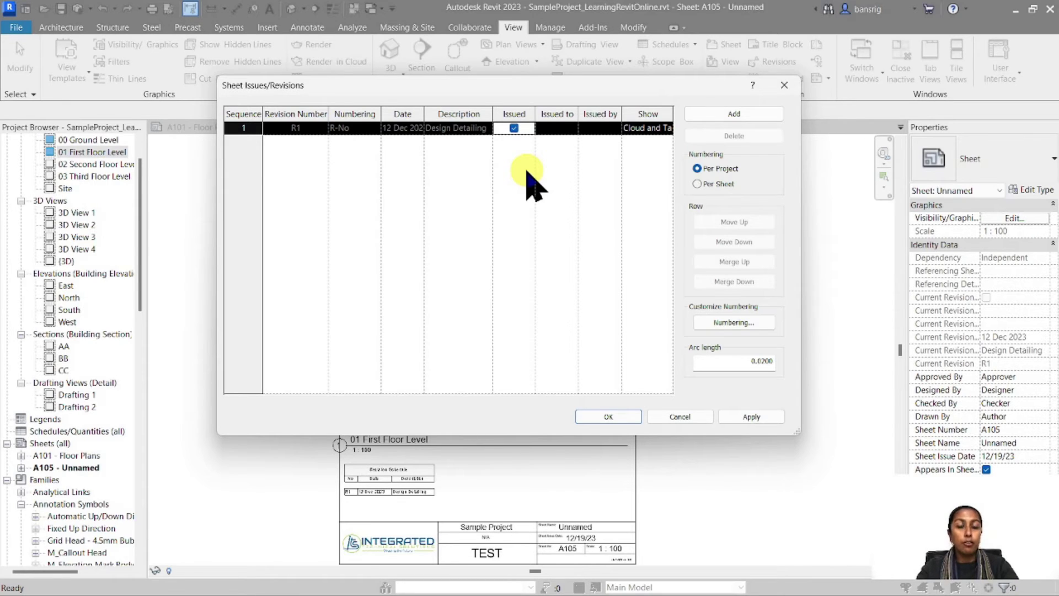
Add a second revision dated 25 Dec 2023 with the description Tender Phase and apply the revision settings.
{"action": "left_click", "coordinate": [712, 113]}
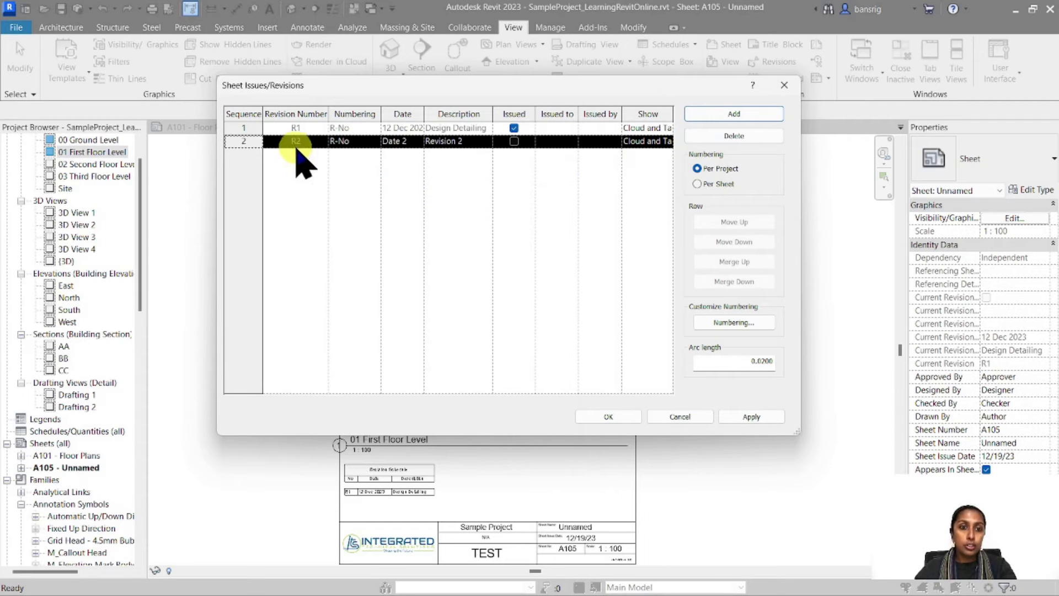
{"action": "left_click", "coordinate": [400, 141]}
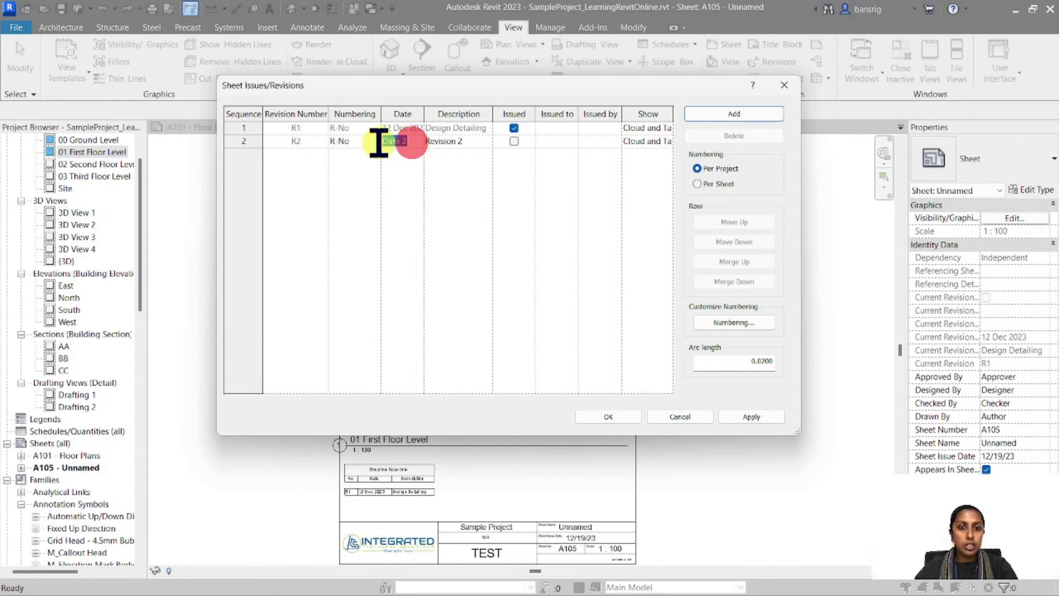
{"action": "type", "text": "25 Dec"}
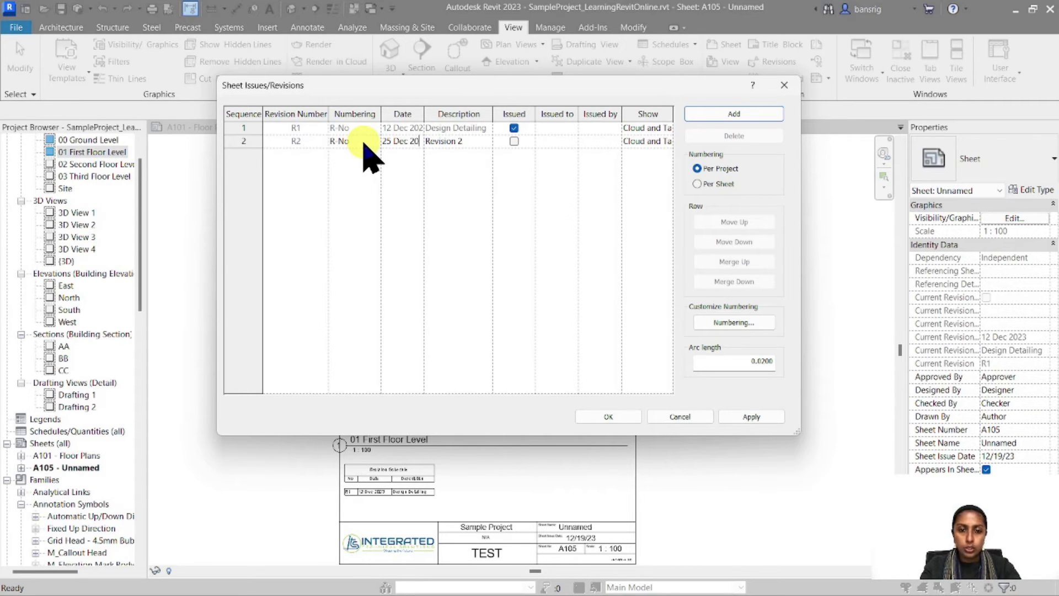
{"action": "left_click", "coordinate": [472, 144]}
{"action": "type", "text": "Tender Phase"}
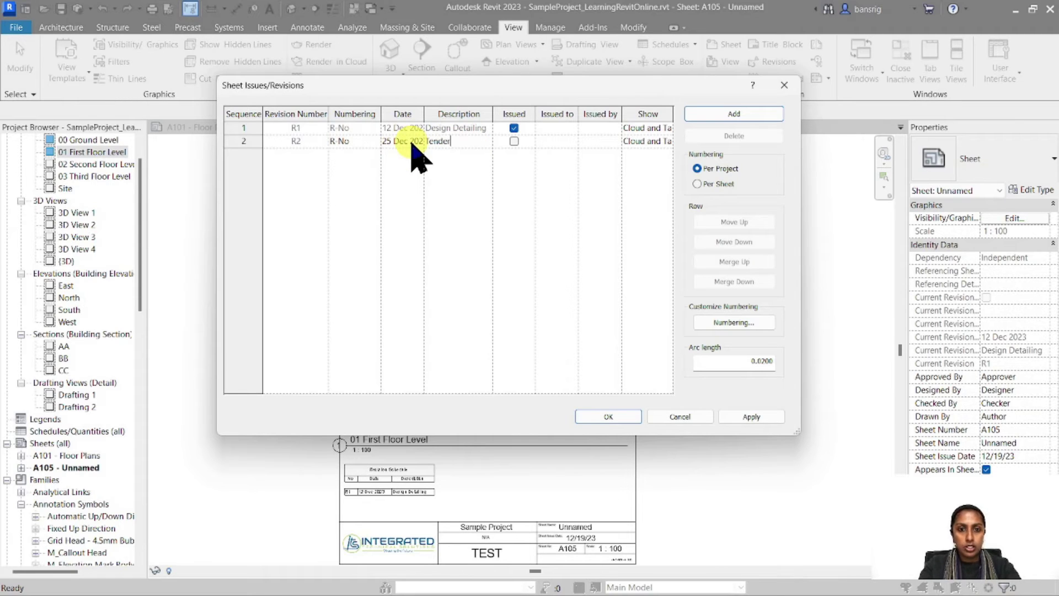
{"action": "left_click", "coordinate": [609, 417]}
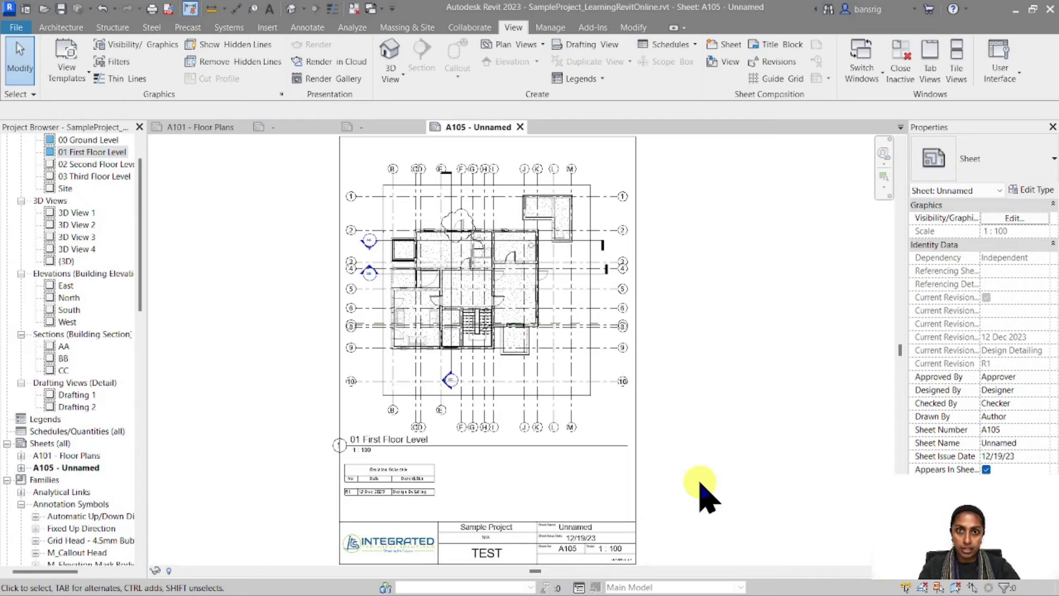
Draw a rectangular Tender Phase revision cloud over the projecting balcony's corner near grid 9 in the first floor viewport.
{"action": "double_click", "coordinate": [587, 176]}
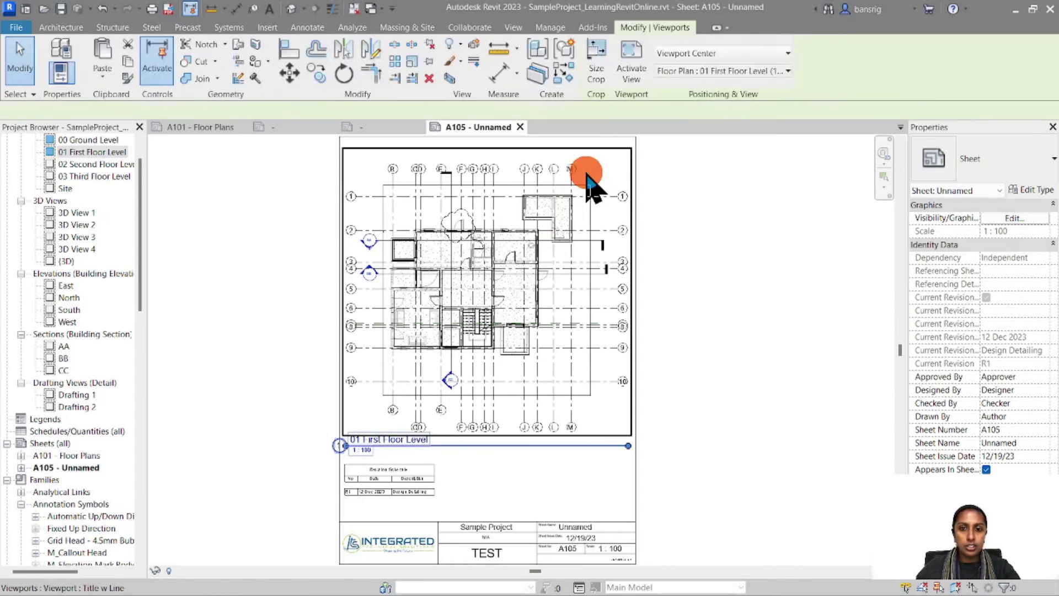
{"action": "left_click", "coordinate": [307, 27]}
{"action": "left_click", "coordinate": [388, 47]}
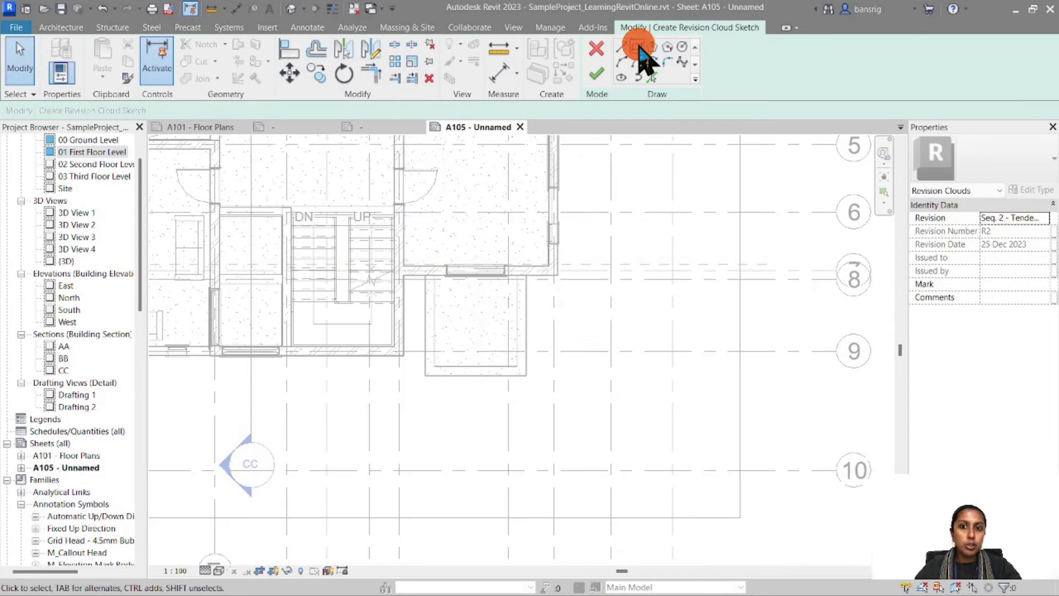
{"action": "left_click", "coordinate": [638, 46]}
{"action": "left_click", "coordinate": [497, 331]}
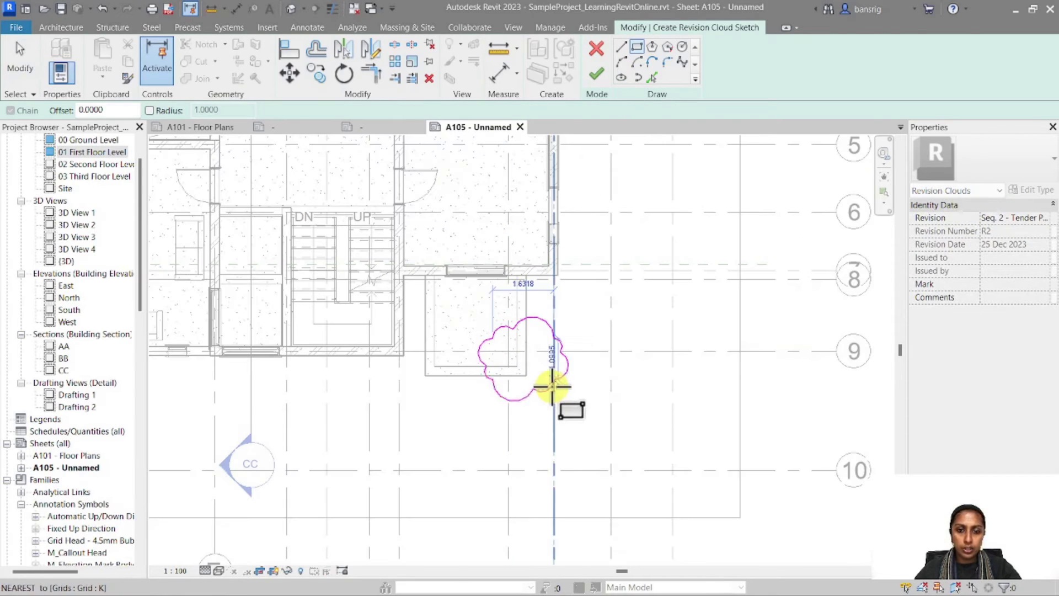
{"action": "left_click", "coordinate": [554, 397]}
{"action": "left_click", "coordinate": [596, 74]}
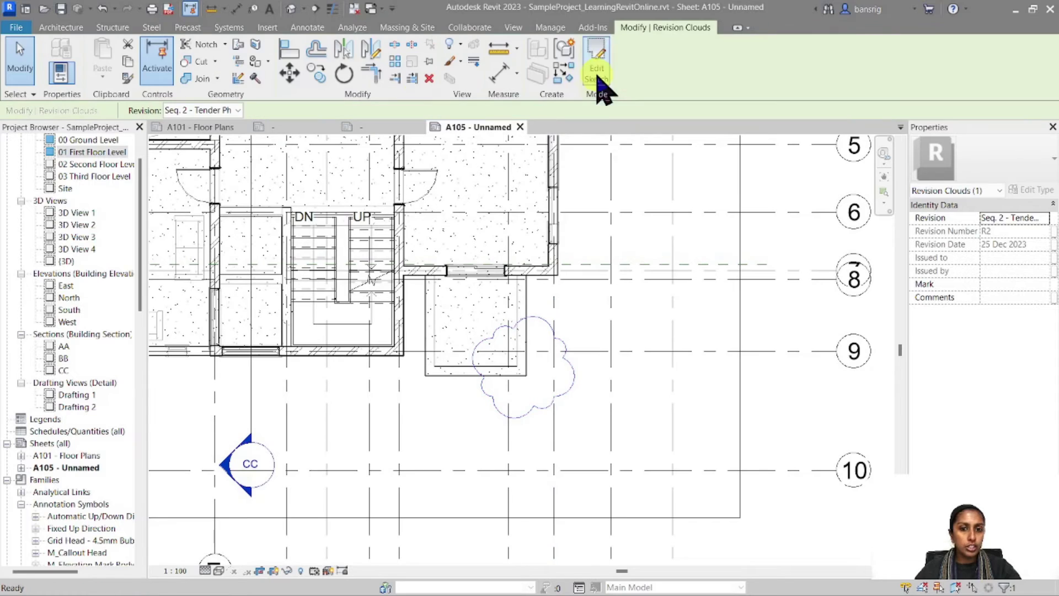
Tag the new revision cloud at the balcony by category, with a leader.
{"action": "left_click", "coordinate": [308, 27]}
{"action": "left_click", "coordinate": [536, 58]}
{"action": "left_click", "coordinate": [569, 349]}
{"action": "key", "text": "Escape"}
{"action": "key", "text": "Escape"}
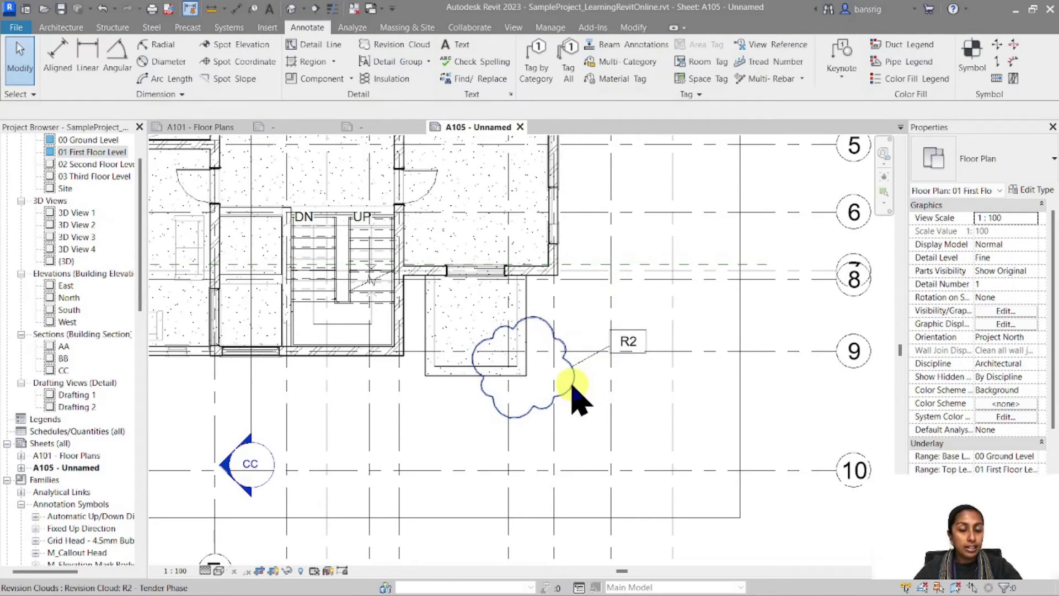
Set the balcony revision cloud's comments to Railing Revised and return from the viewport to the sheet.
{"action": "left_click", "coordinate": [572, 387]}
{"action": "left_click", "coordinate": [989, 298]}
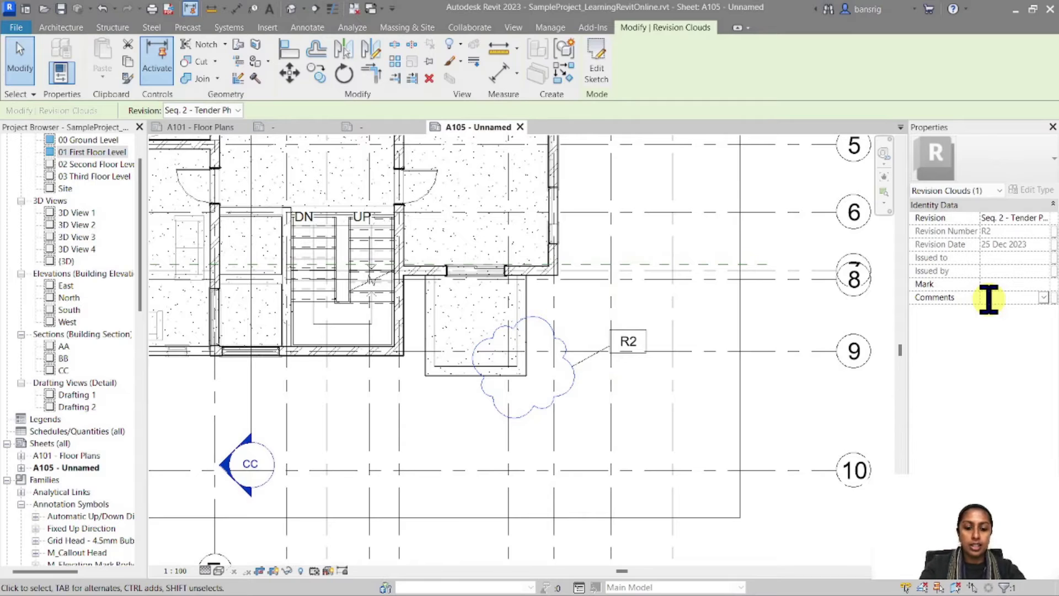
{"action": "type", "text": "Revised"}
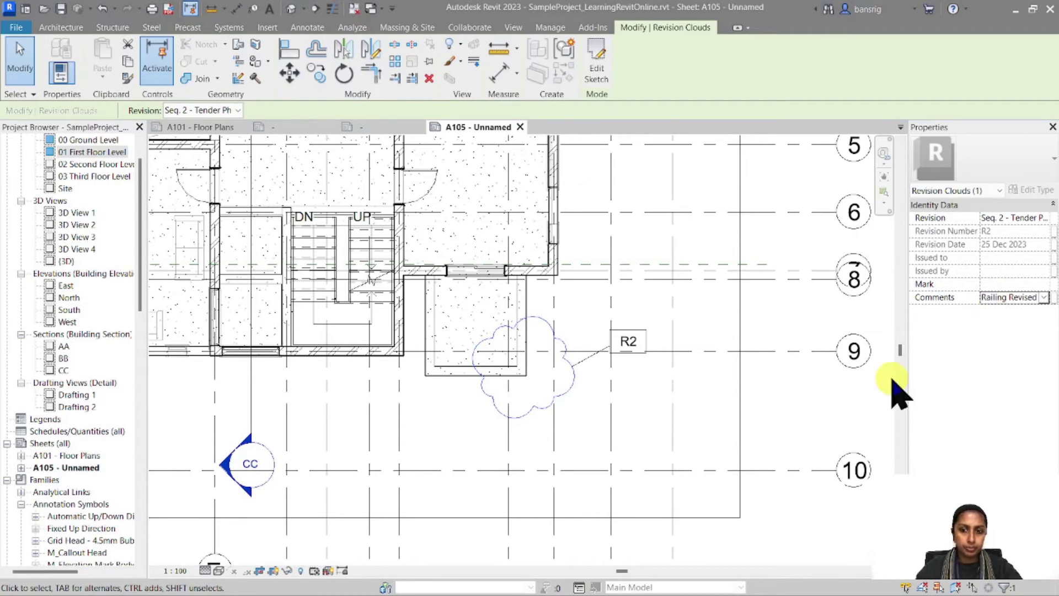
{"action": "left_click", "coordinate": [821, 411]}
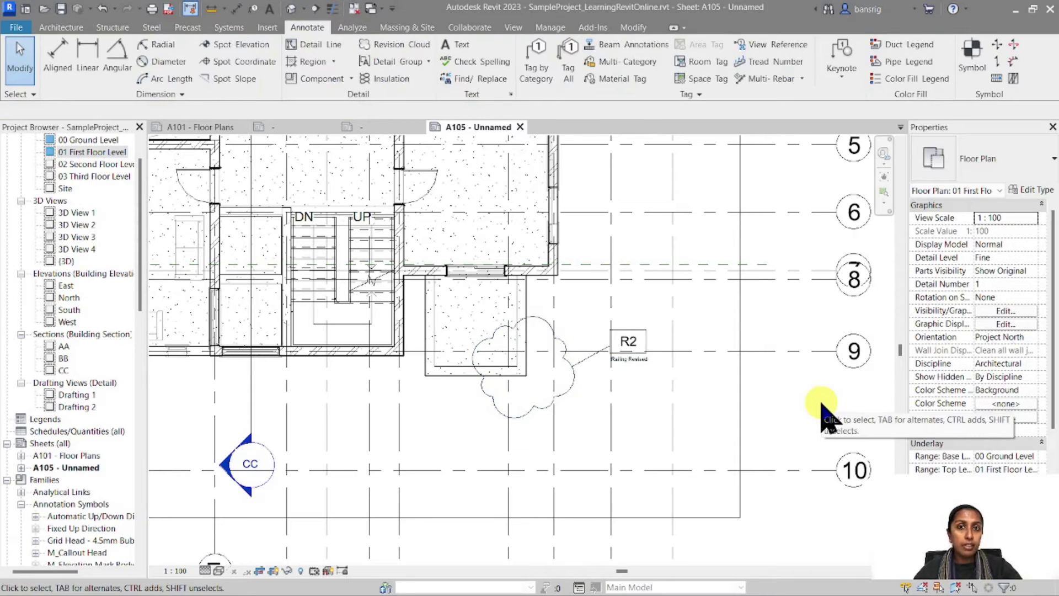
{"action": "scroll", "coordinate": [762, 320], "scroll_direction": "down", "scroll_amount": 5}
{"action": "double_click", "coordinate": [835, 355]}
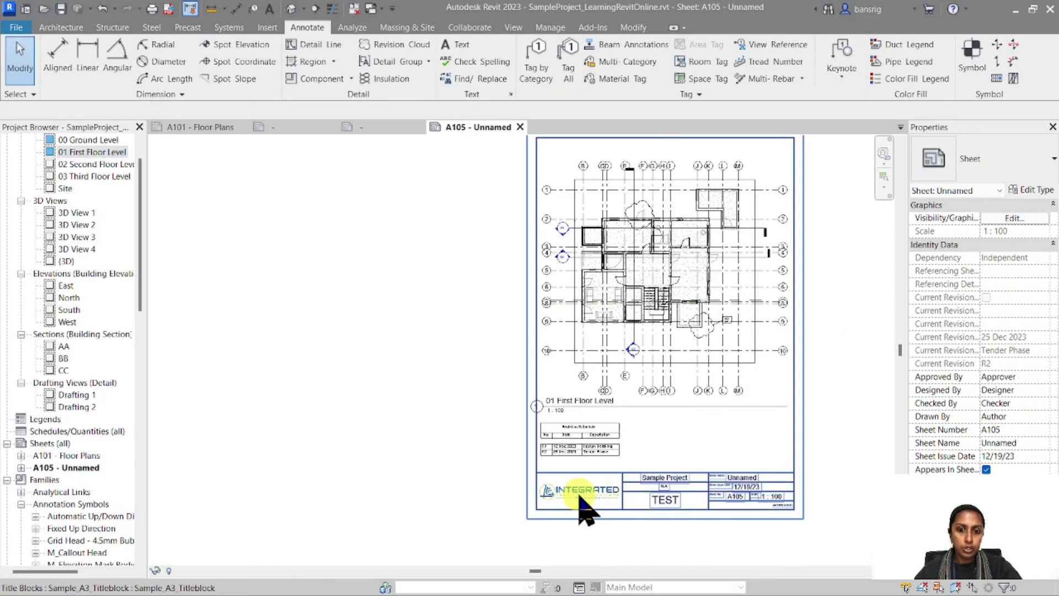
Tag the Design Detailing revision cloud on the grid 2 wall of the first floor viewport by category and return to the sheet.
{"action": "scroll", "coordinate": [579, 497], "scroll_direction": "up", "scroll_amount": 4}
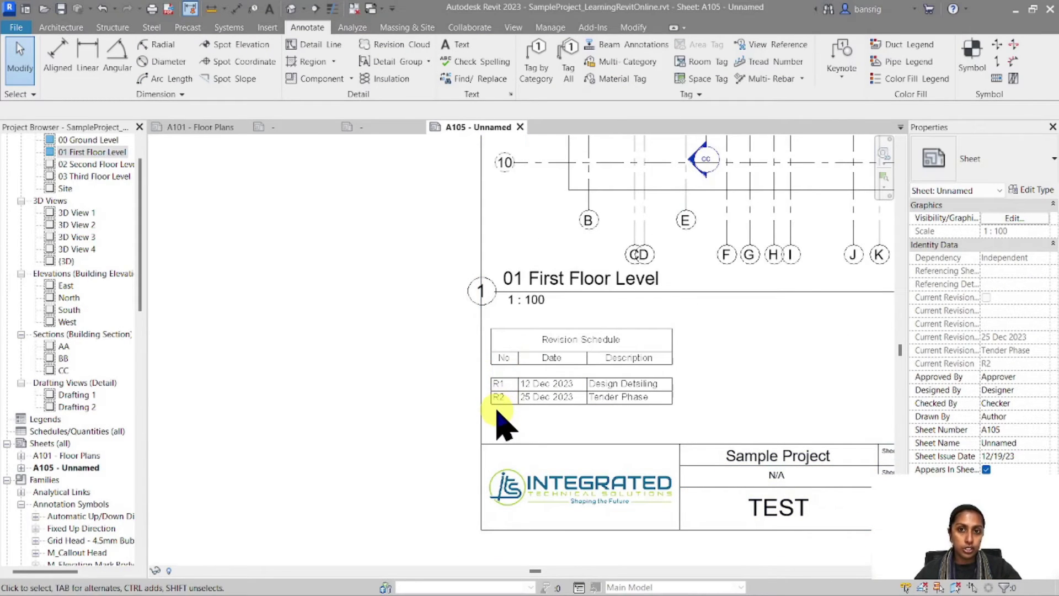
{"action": "scroll", "coordinate": [435, 411], "scroll_direction": "down", "scroll_amount": 5}
{"action": "scroll", "coordinate": [434, 411], "scroll_direction": "up", "scroll_amount": 2}
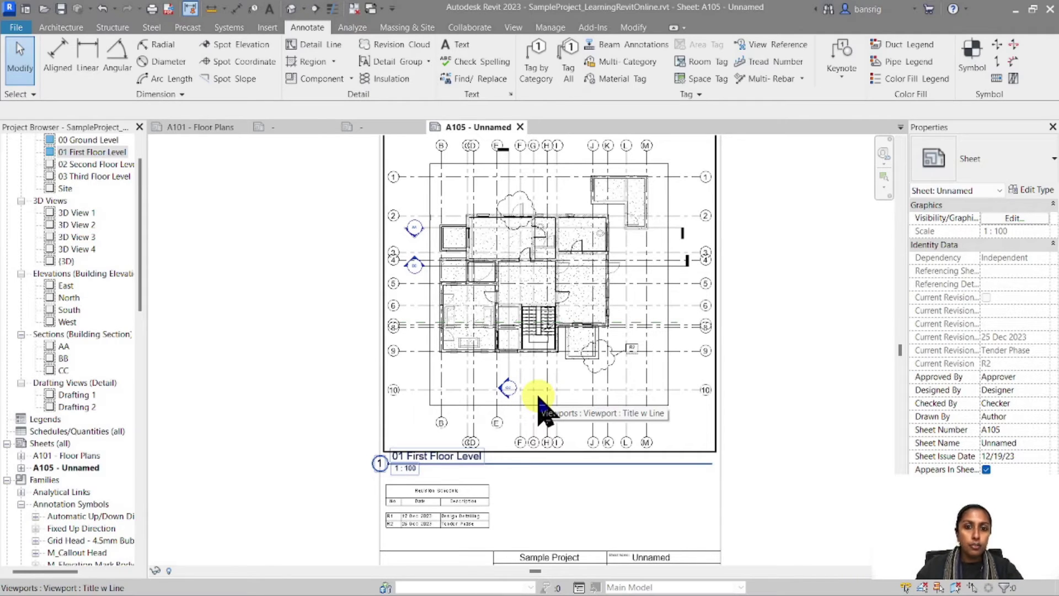
{"action": "double_click", "coordinate": [557, 229]}
{"action": "scroll", "coordinate": [547, 209], "scroll_direction": "up", "scroll_amount": 2}
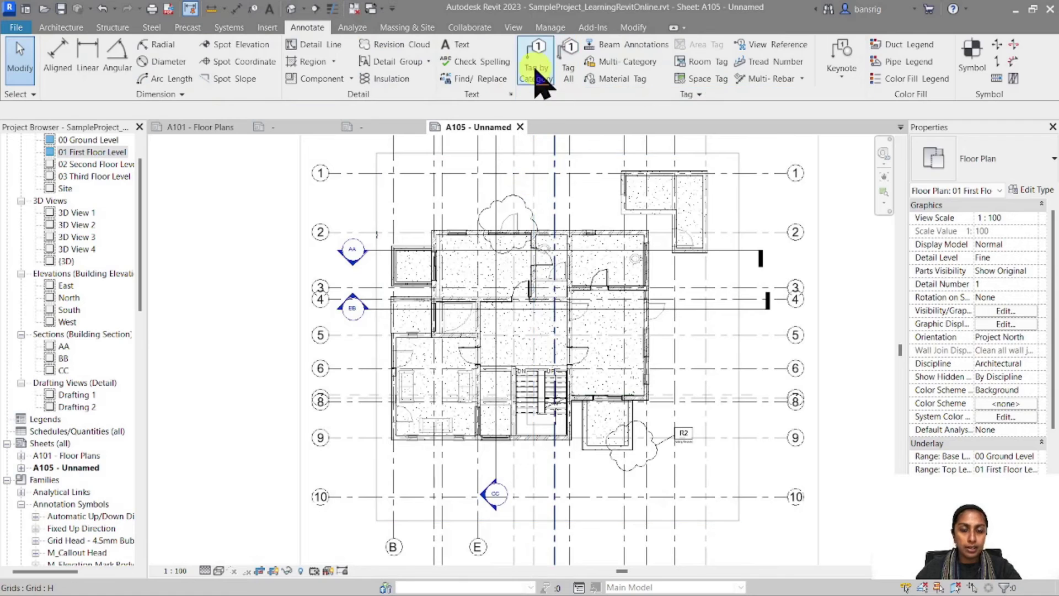
{"action": "left_click", "coordinate": [538, 83]}
{"action": "left_click", "coordinate": [516, 187]}
{"action": "key", "text": "Escape"}
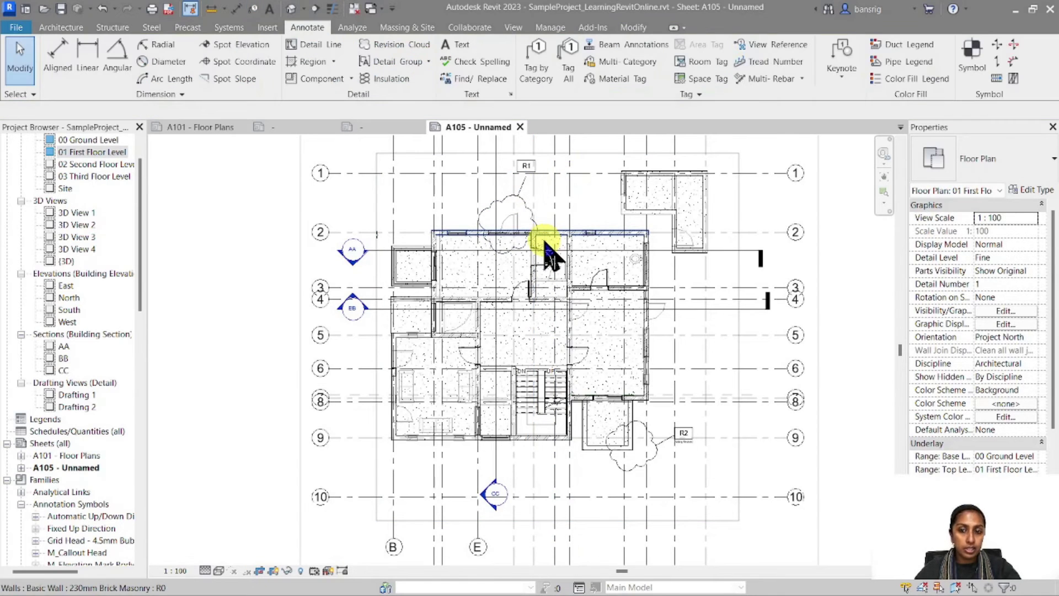
{"action": "scroll", "coordinate": [552, 254], "scroll_direction": "down", "scroll_amount": 3}
{"action": "double_click", "coordinate": [752, 272]}
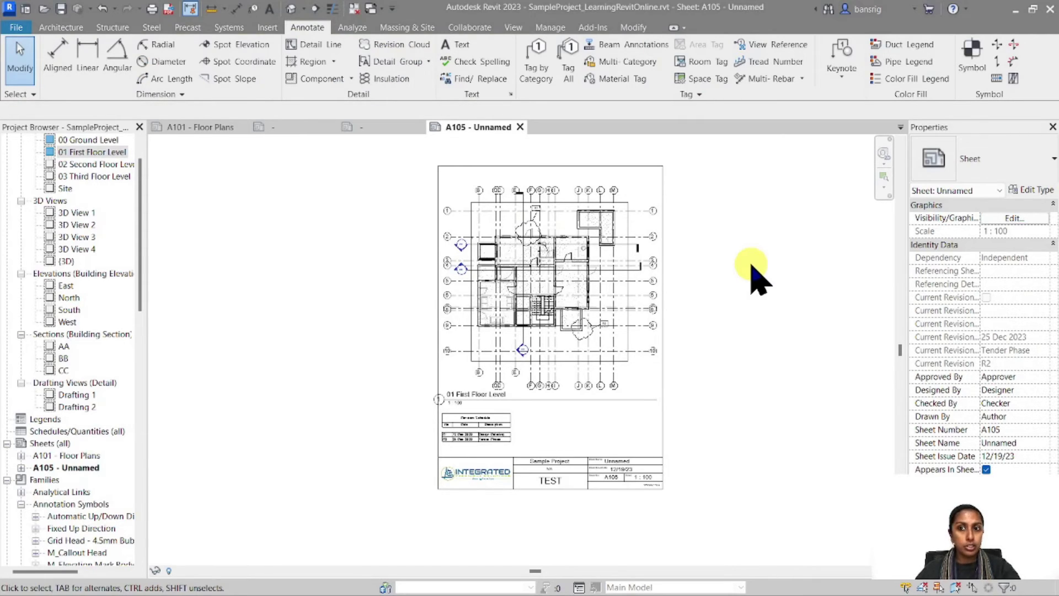
Set the Show option of the issued Design Detailing revision to None, accept the settings, and check the plan and revision schedule on the sheet.
{"action": "left_click", "coordinate": [513, 28]}
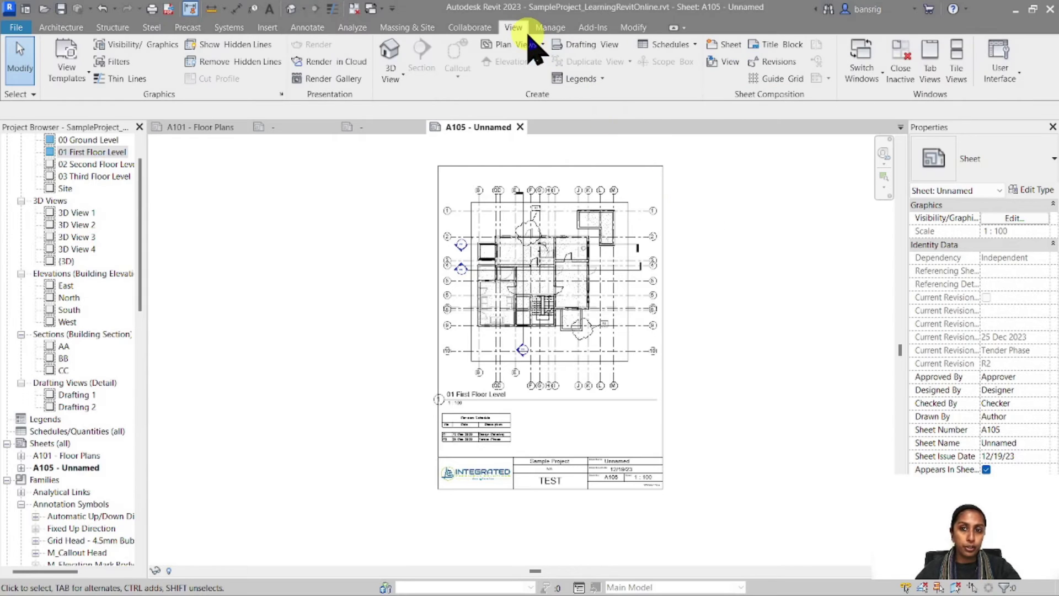
{"action": "left_click", "coordinate": [772, 62]}
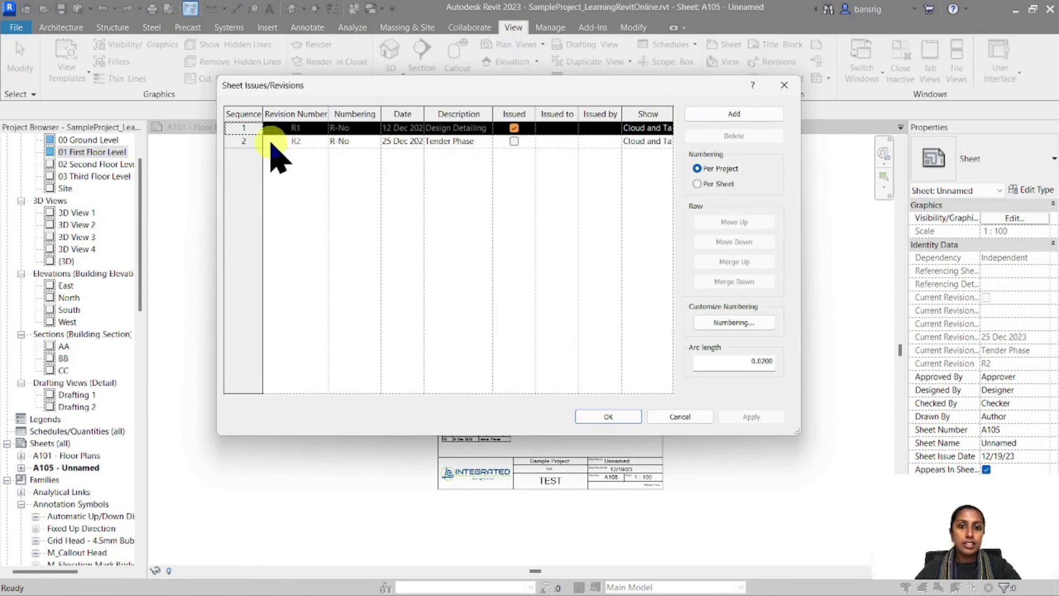
{"action": "left_click", "coordinate": [644, 129]}
{"action": "left_click", "coordinate": [667, 128]}
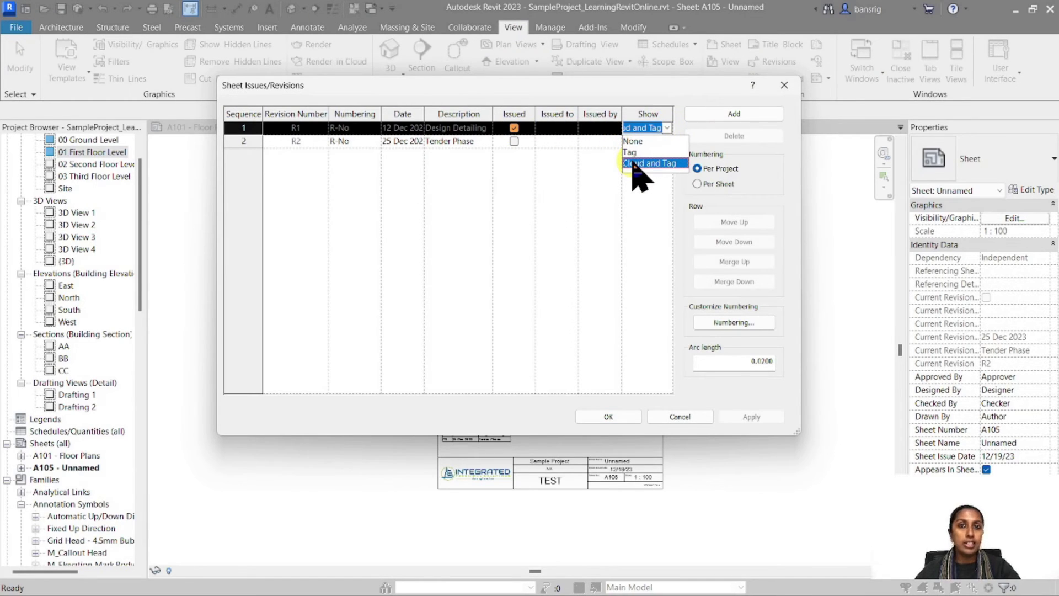
{"action": "left_click", "coordinate": [633, 142]}
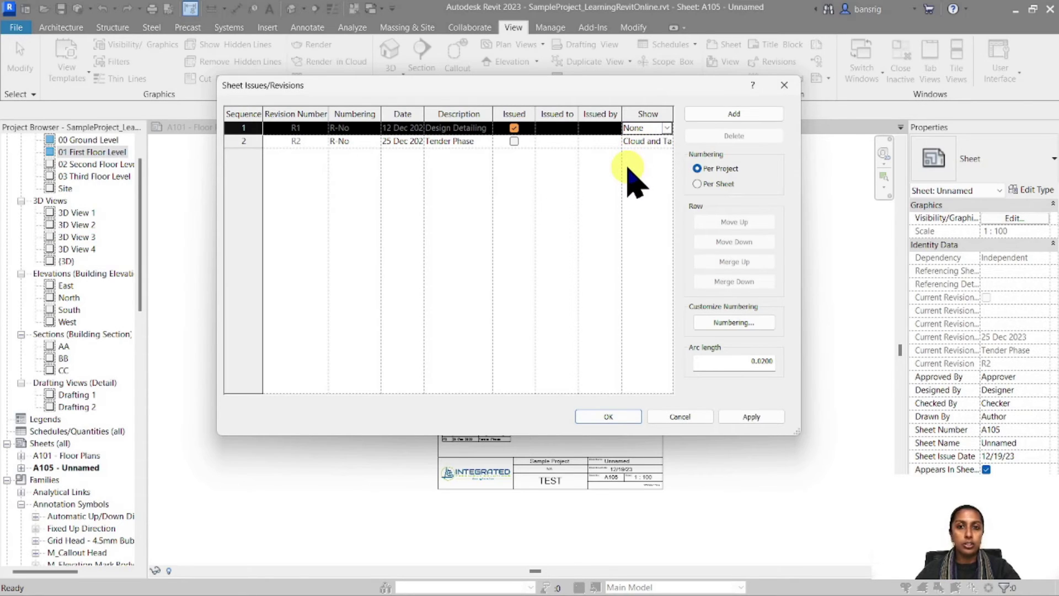
{"action": "left_click", "coordinate": [611, 417]}
{"action": "left_click", "coordinate": [619, 357]}
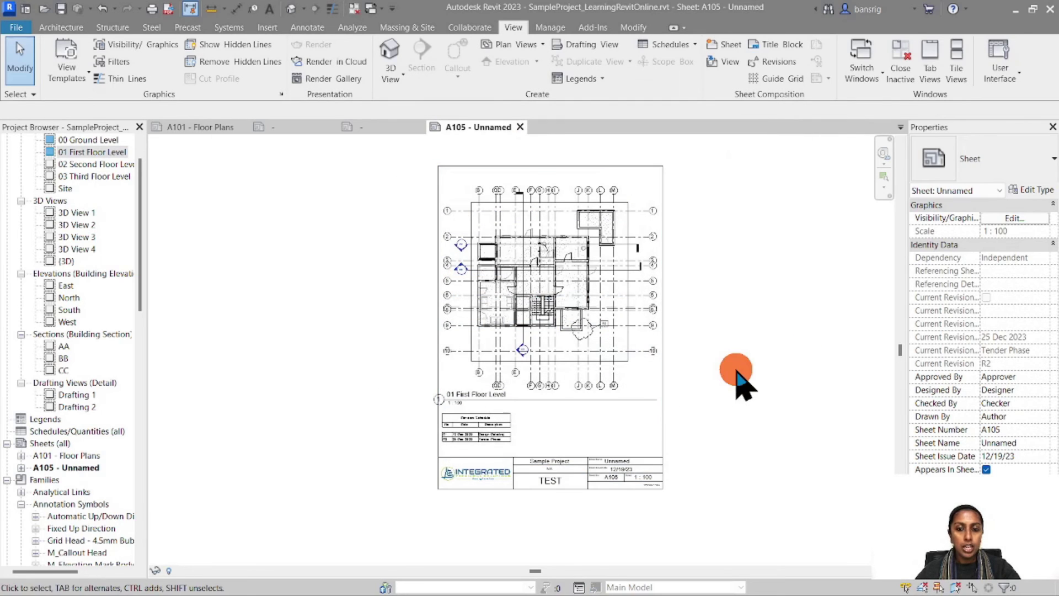
{"action": "scroll", "coordinate": [607, 295], "scroll_direction": "up", "scroll_amount": 3}
{"action": "scroll", "coordinate": [598, 282], "scroll_direction": "up", "scroll_amount": 2}
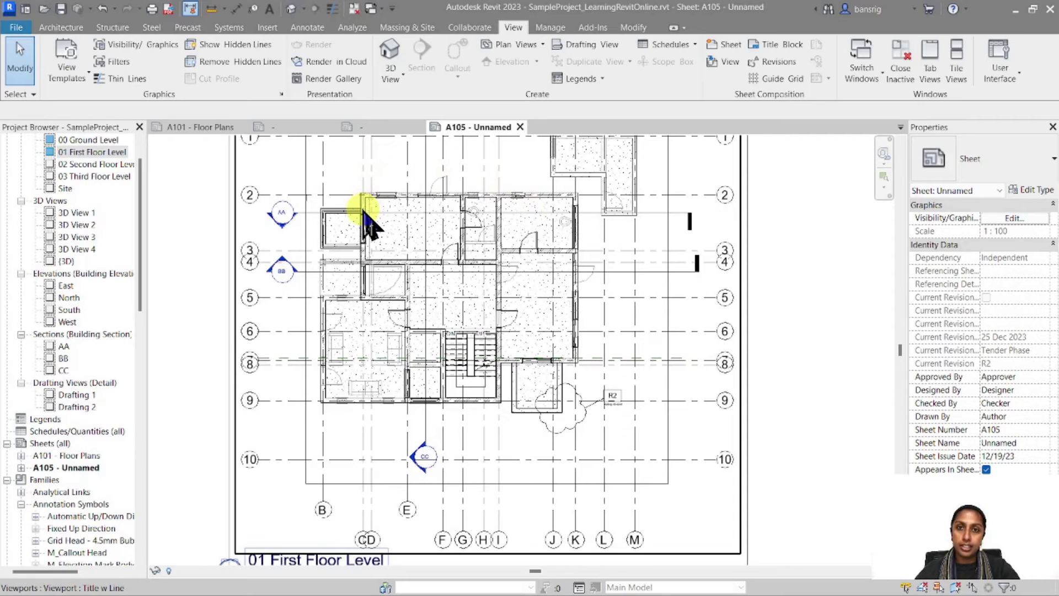
{"action": "scroll", "coordinate": [543, 168], "scroll_direction": "down", "scroll_amount": 2}
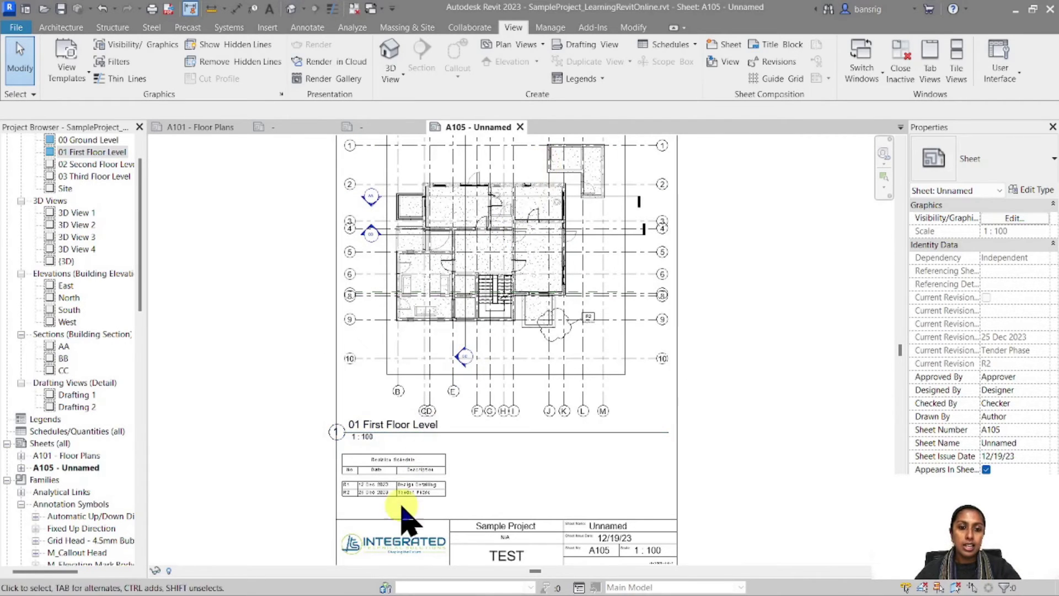
{"action": "scroll", "coordinate": [366, 518], "scroll_direction": "up", "scroll_amount": 4}
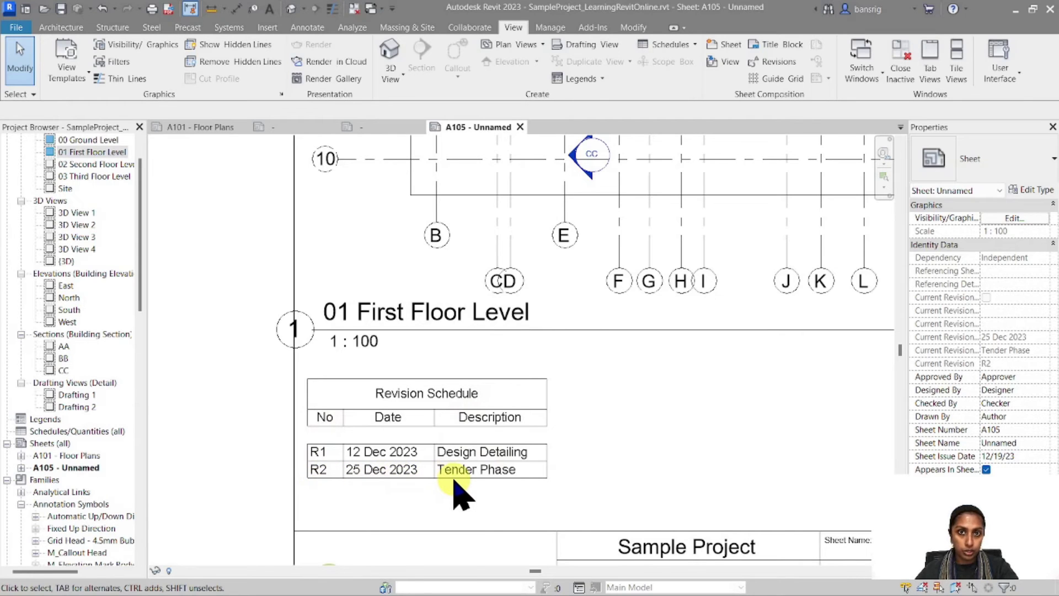
{"action": "scroll", "coordinate": [486, 403], "scroll_direction": "down", "scroll_amount": 5}
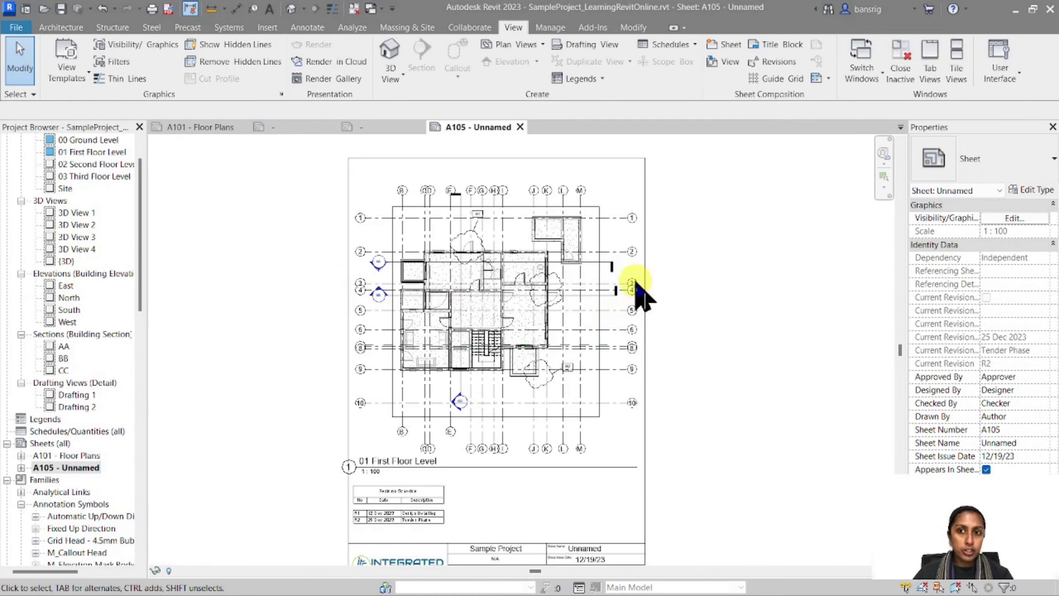
Add a third revision with the default date and description and accept the revision settings.
{"action": "left_click", "coordinate": [773, 61]}
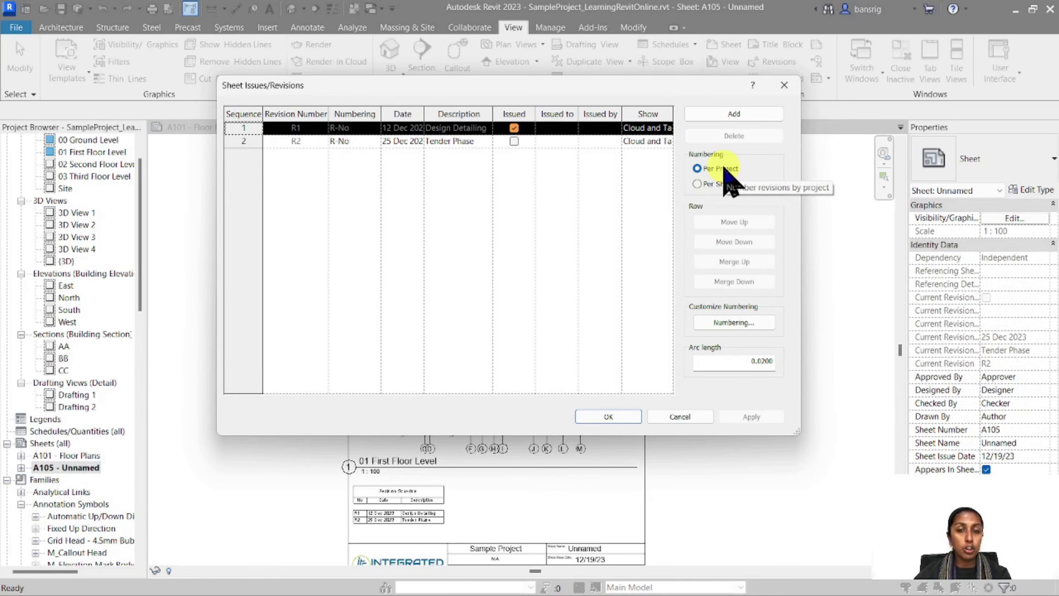
{"action": "left_click", "coordinate": [712, 113]}
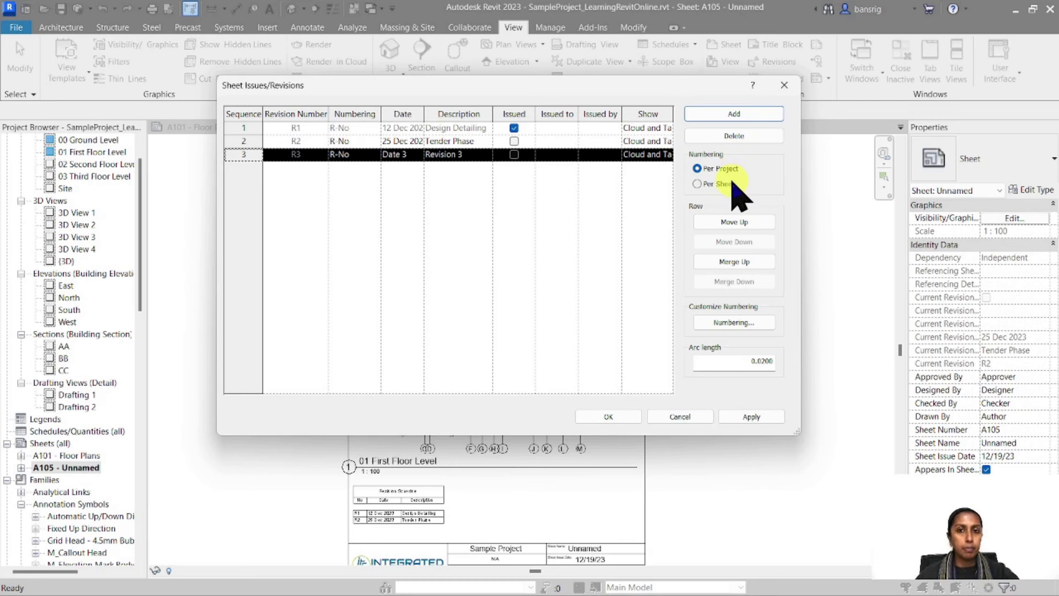
{"action": "left_click", "coordinate": [622, 415]}
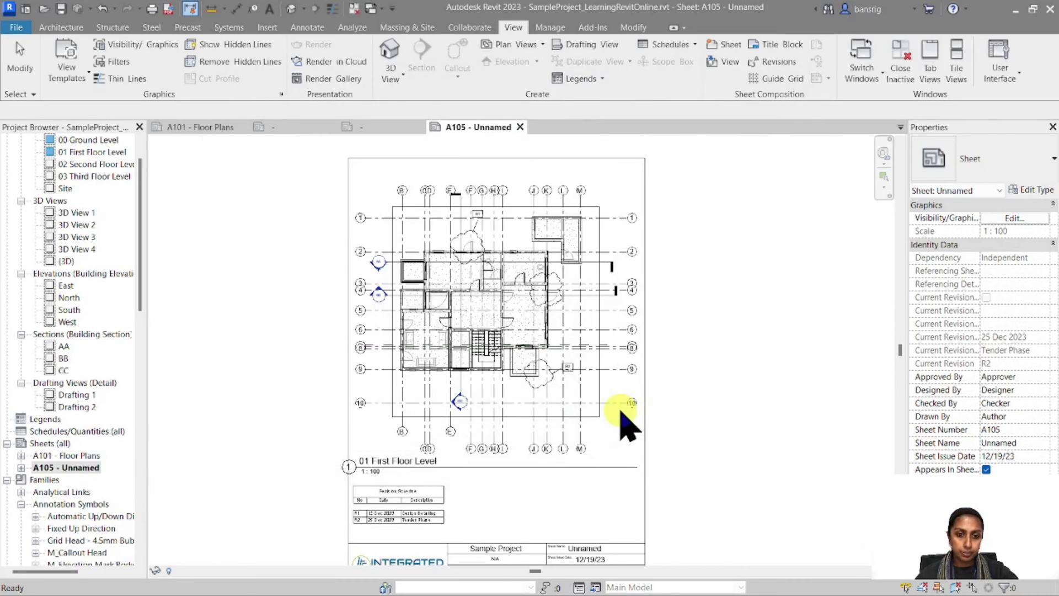
On sheet A101, draw a rectangular Revision 3 cloud around the Store room's door area in the ground level viewport.
{"action": "double_click", "coordinate": [69, 456]}
{"action": "middle_click_drag", "start_coordinate": [547, 353], "coordinate": [586, 403]}
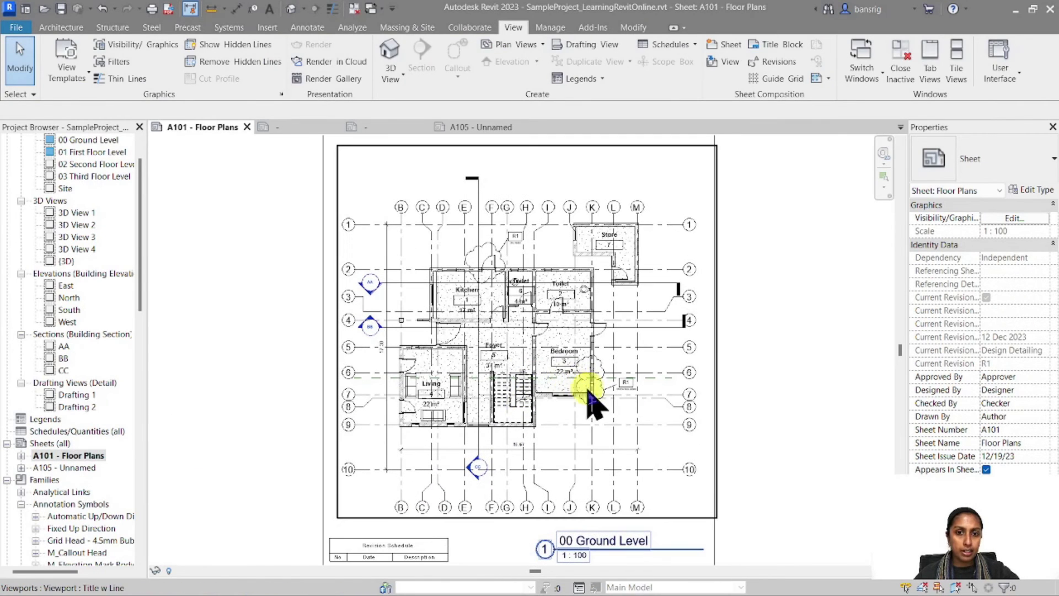
{"action": "double_click", "coordinate": [597, 390]}
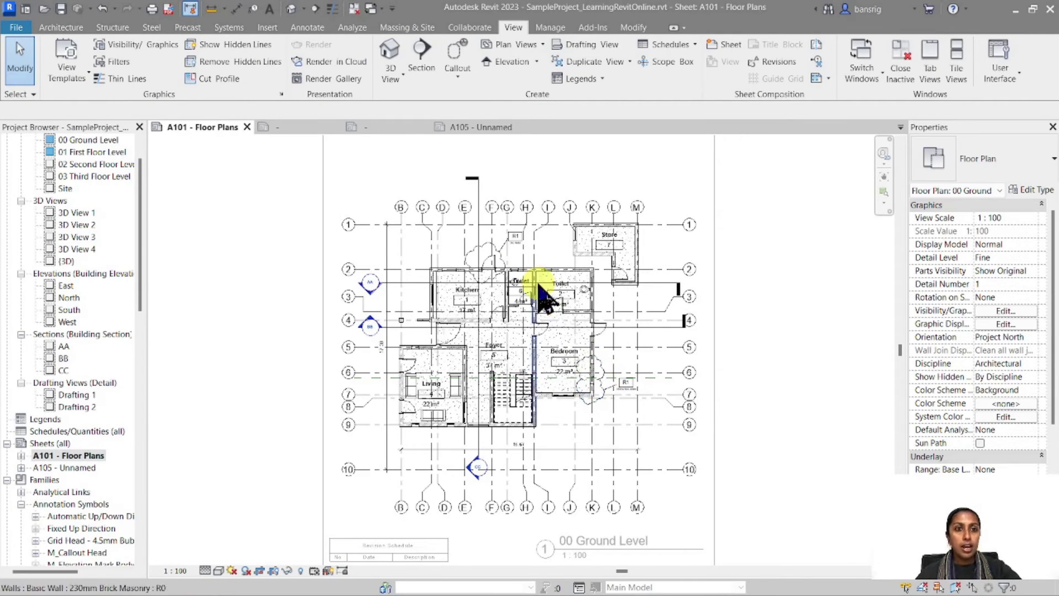
{"action": "left_click", "coordinate": [307, 27]}
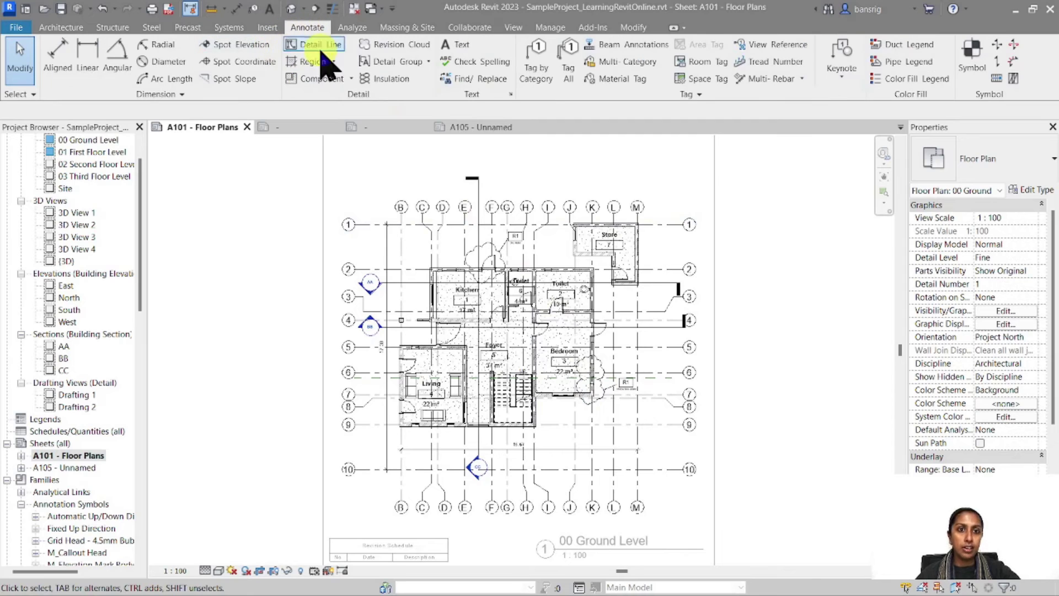
{"action": "left_click", "coordinate": [400, 45]}
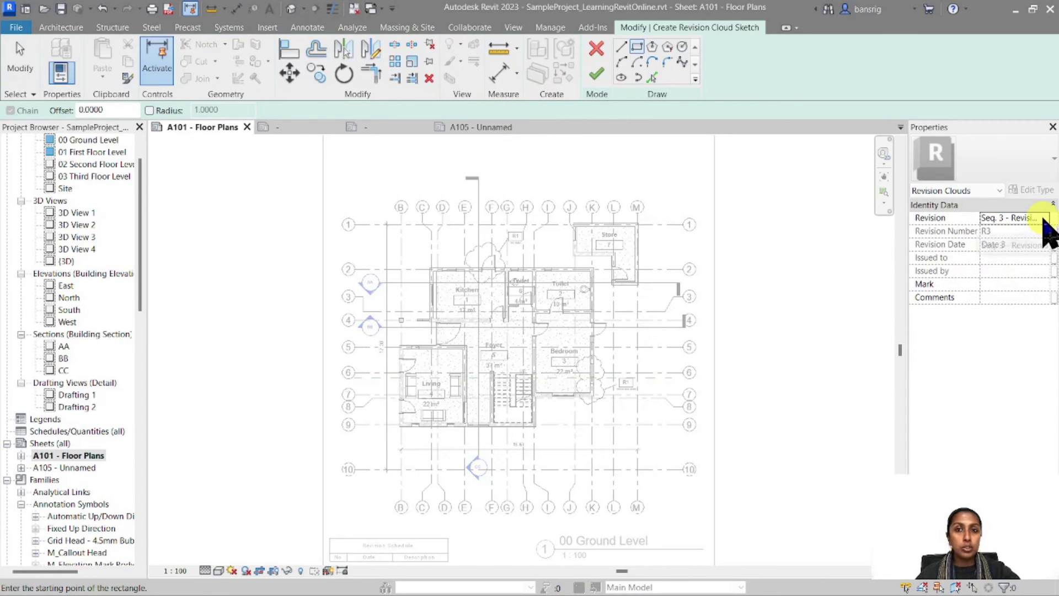
{"action": "scroll", "coordinate": [627, 272], "scroll_direction": "up", "scroll_amount": 5}
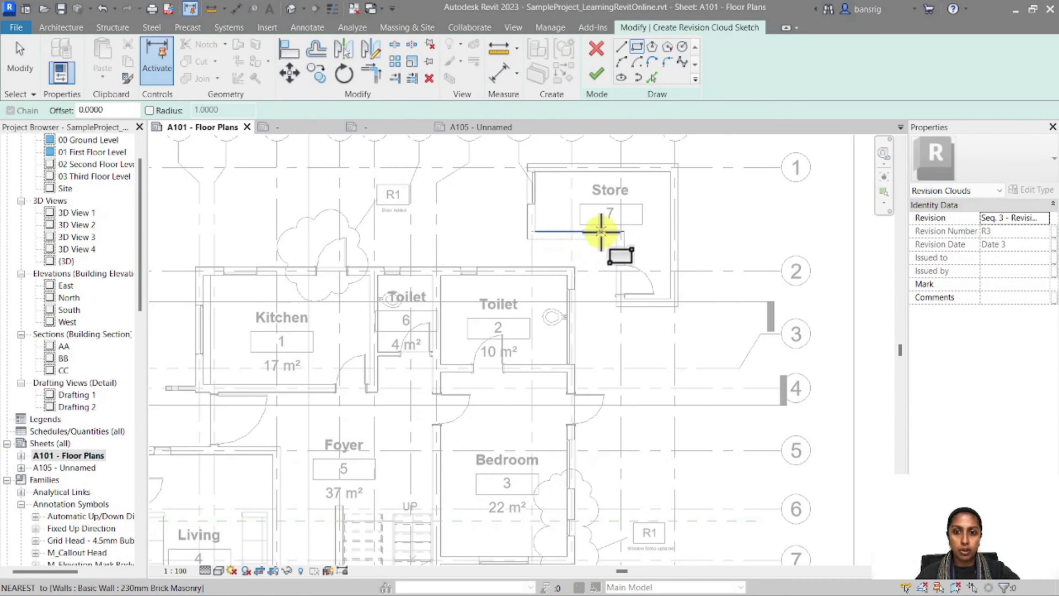
{"action": "left_click", "coordinate": [602, 235]}
{"action": "left_click", "coordinate": [683, 303]}
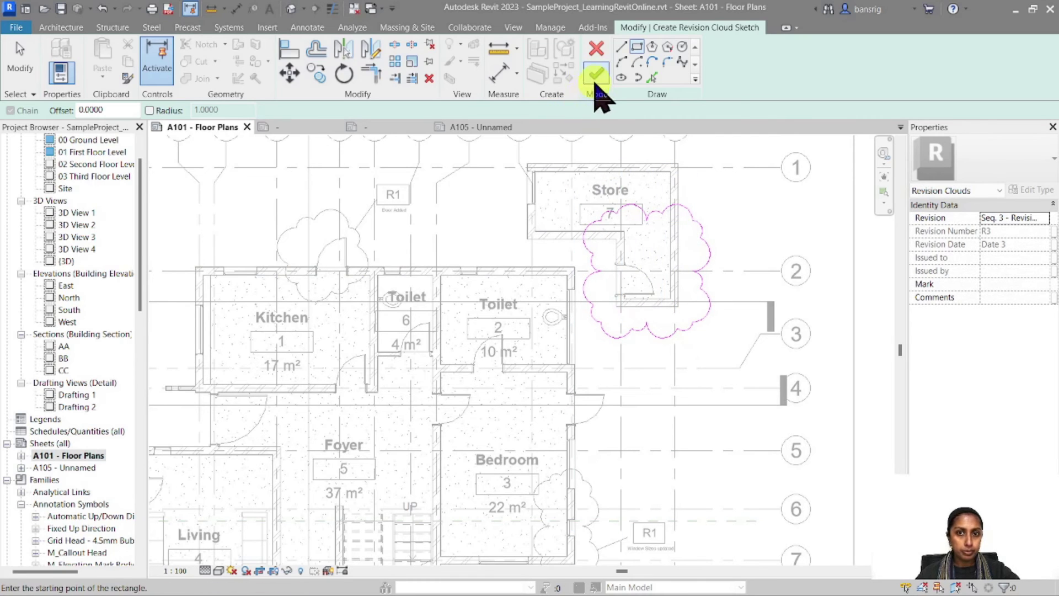
{"action": "left_click", "coordinate": [596, 76]}
Tag the Store room's revision cloud by category and return from the viewport to sheet A101.
{"action": "left_click", "coordinate": [307, 27]}
{"action": "left_click", "coordinate": [539, 77]}
{"action": "left_click", "coordinate": [713, 213]}
{"action": "scroll", "coordinate": [761, 331], "scroll_direction": "down", "scroll_amount": 5}
{"action": "key", "text": "Escape"}
{"action": "double_click", "coordinate": [817, 309]}
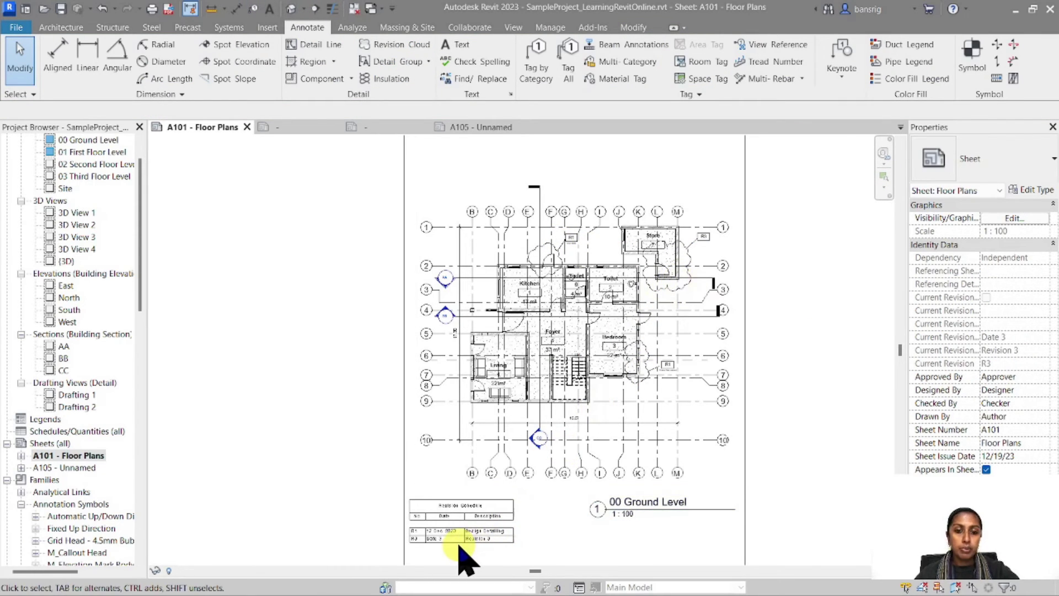
Review the revision schedule on sheet A101, switch revision numbering to Per Sheet, and accept the change.
{"action": "scroll", "coordinate": [466, 560], "scroll_direction": "up", "scroll_amount": 2}
{"action": "middle_click_drag", "start_coordinate": [409, 555], "coordinate": [425, 504]}
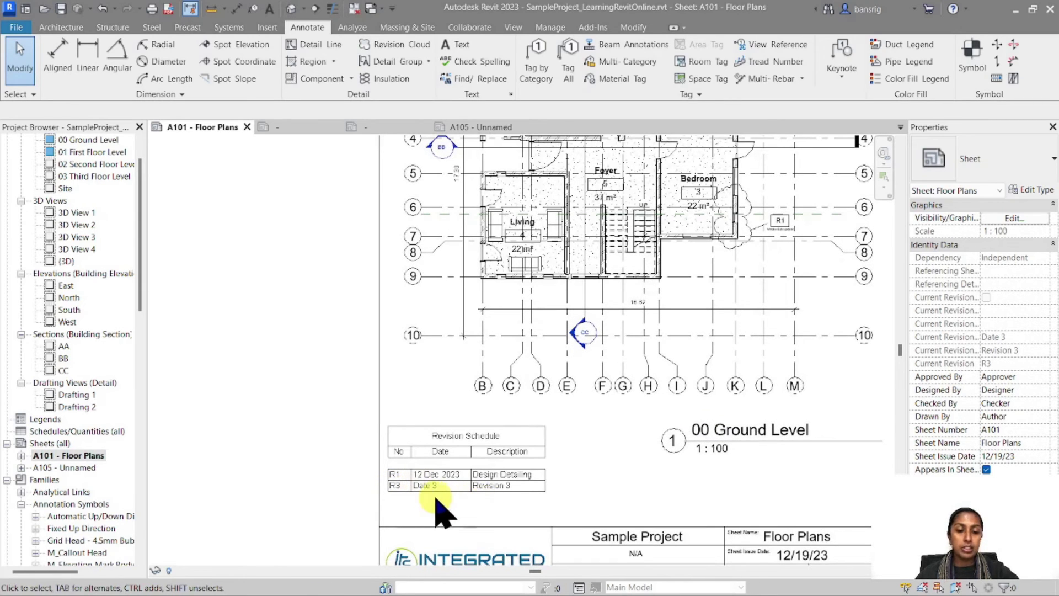
{"action": "scroll", "coordinate": [430, 500], "scroll_direction": "up", "scroll_amount": 2}
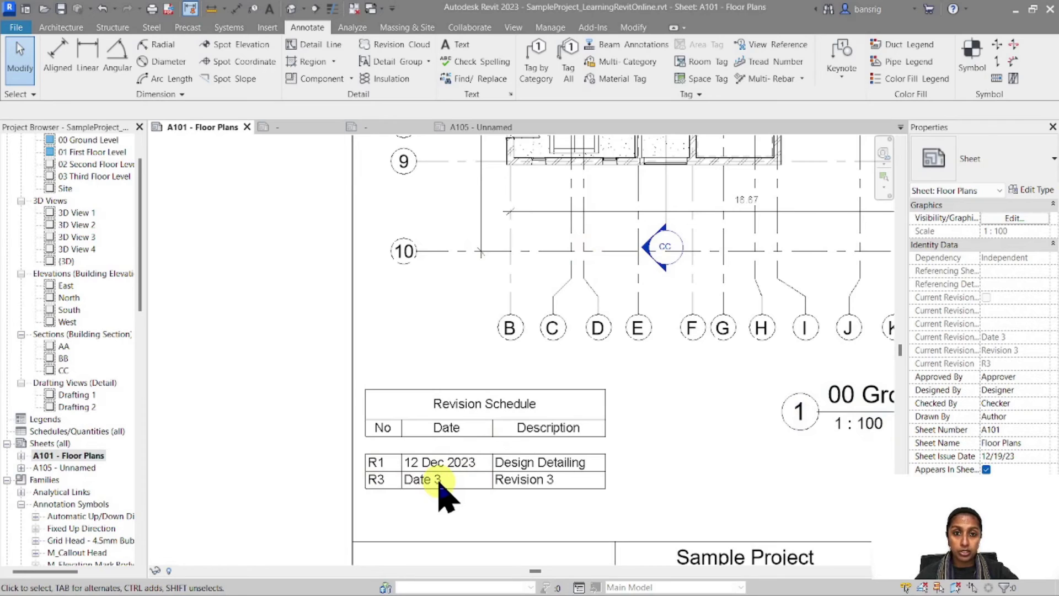
{"action": "scroll", "coordinate": [440, 484], "scroll_direction": "down", "scroll_amount": 3}
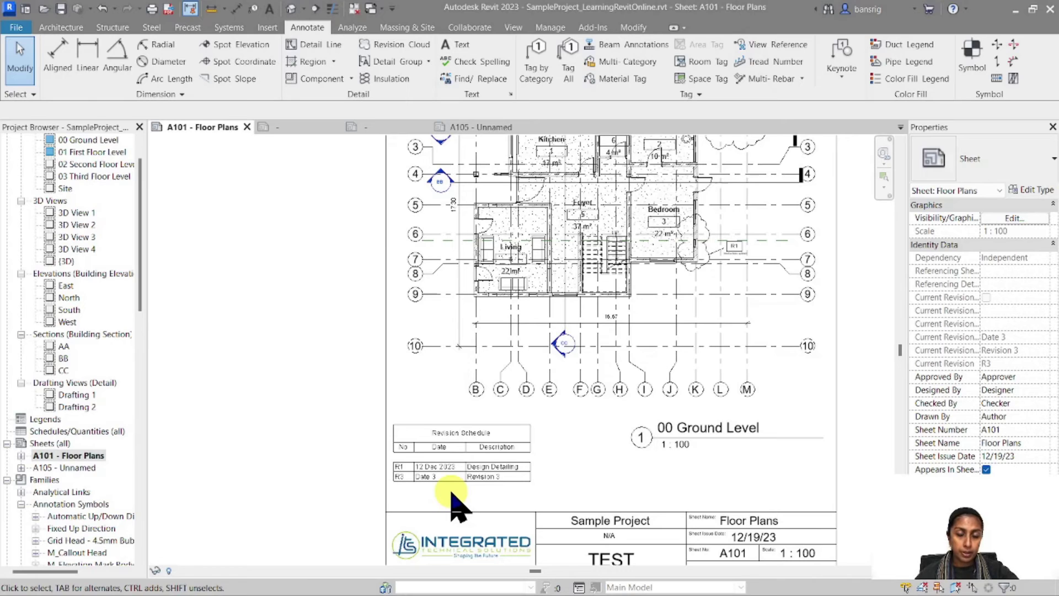
{"action": "left_click", "coordinate": [514, 28]}
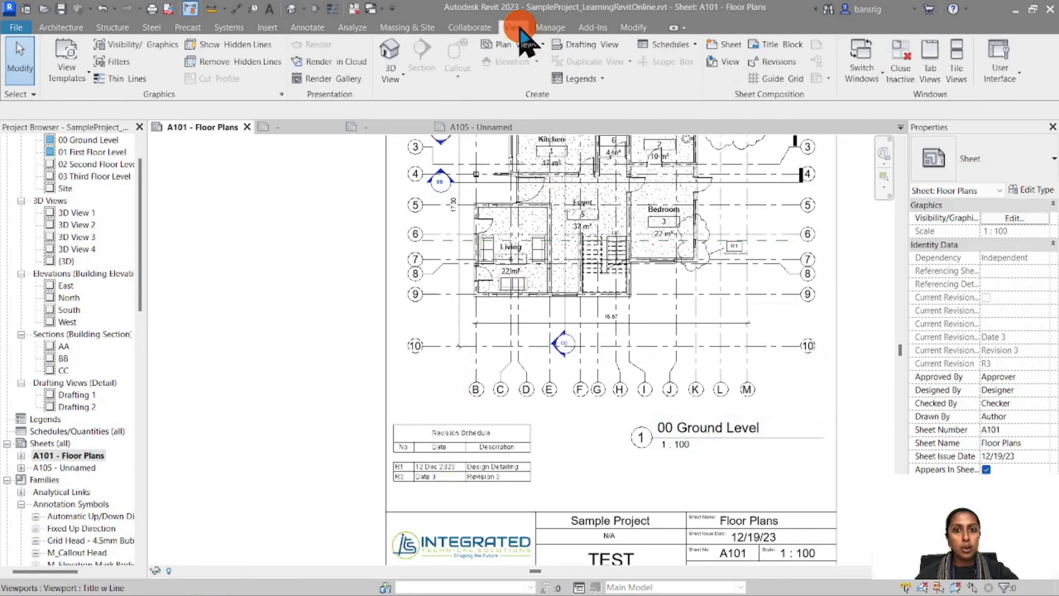
{"action": "left_click", "coordinate": [777, 62]}
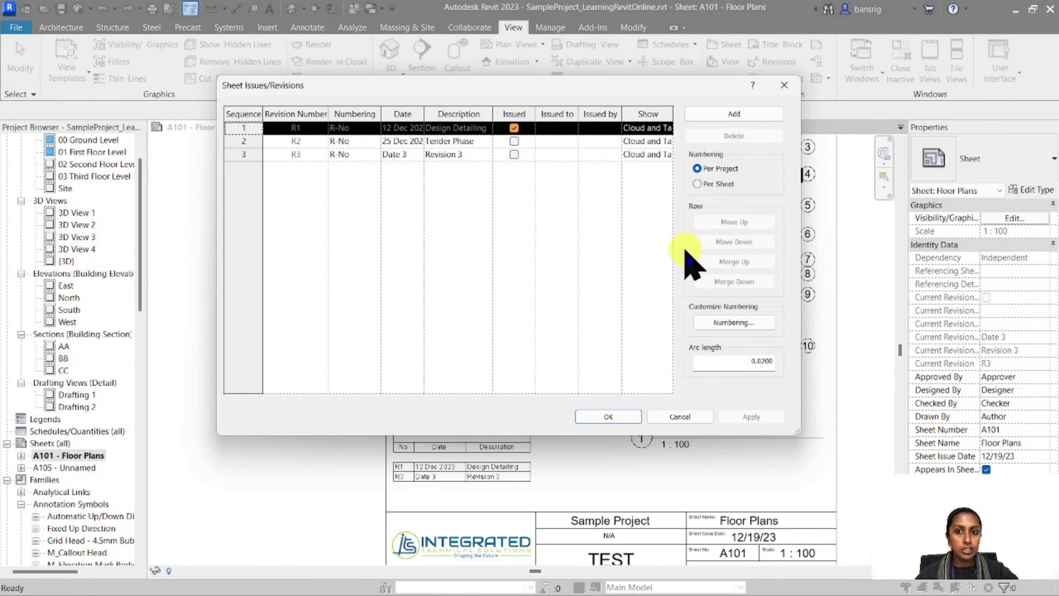
{"action": "left_click", "coordinate": [699, 183]}
{"action": "left_click", "coordinate": [568, 332]}
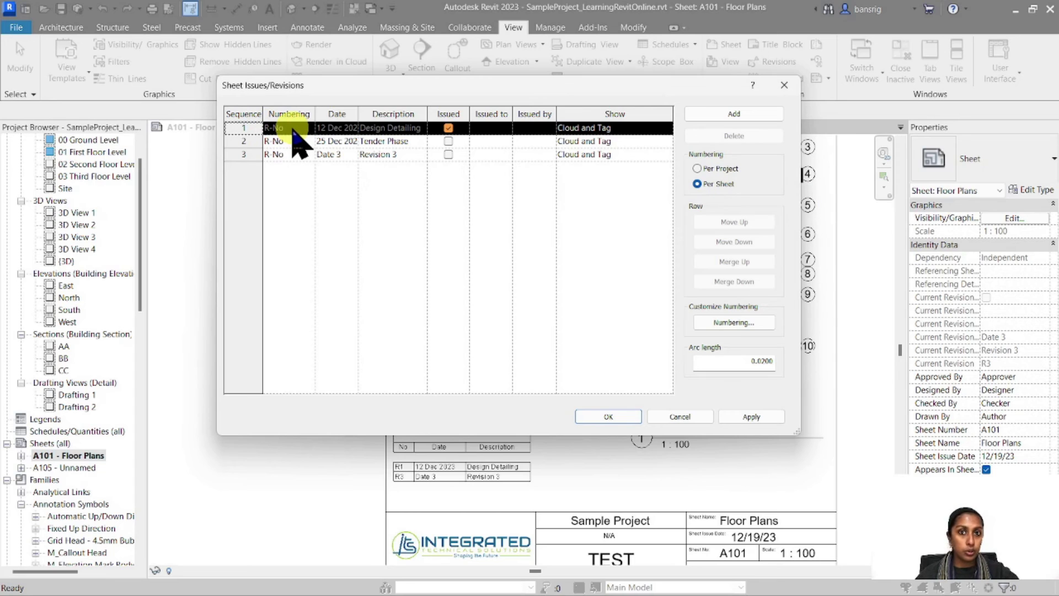
{"action": "left_click", "coordinate": [618, 417]}
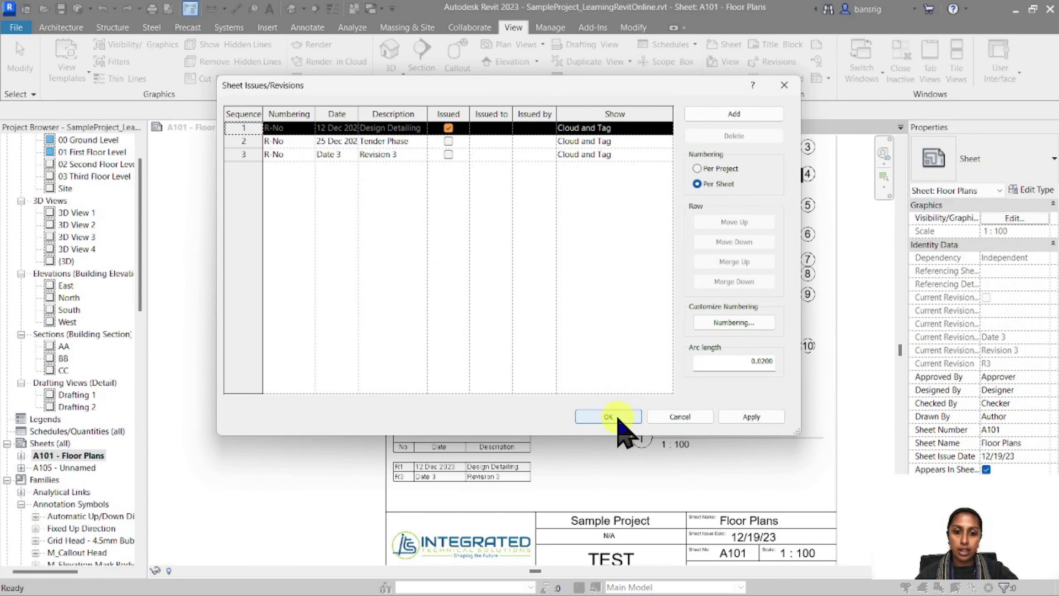
Check the numbering in the A101 revision schedule and inspect the Store room cloud's assigned revision in the ground level viewport.
{"action": "scroll", "coordinate": [425, 496], "scroll_direction": "up", "scroll_amount": 2}
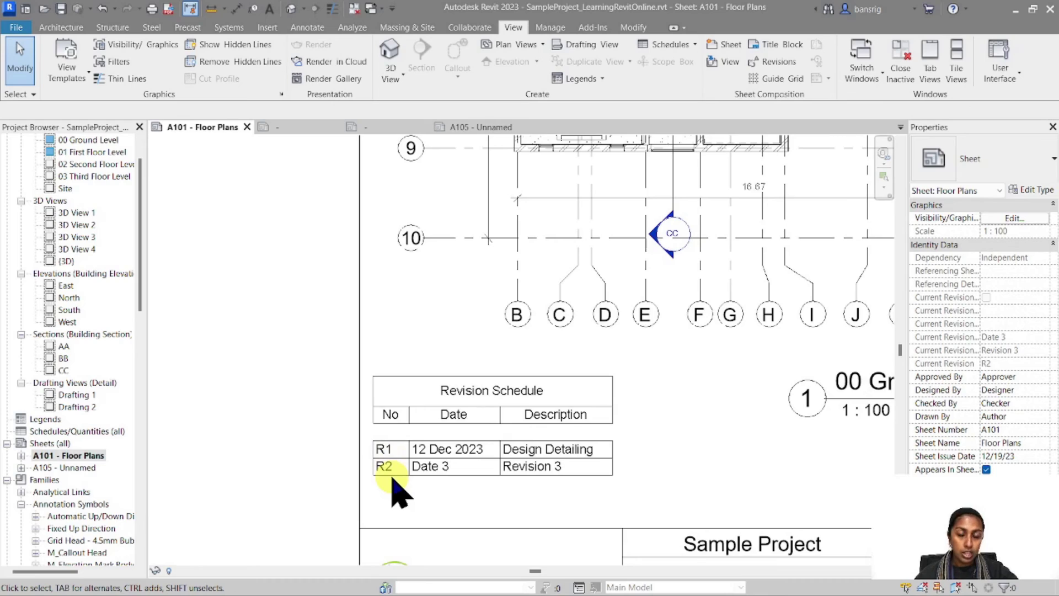
{"action": "scroll", "coordinate": [396, 491], "scroll_direction": "down", "scroll_amount": 5}
{"action": "scroll", "coordinate": [669, 276], "scroll_direction": "up", "scroll_amount": 6}
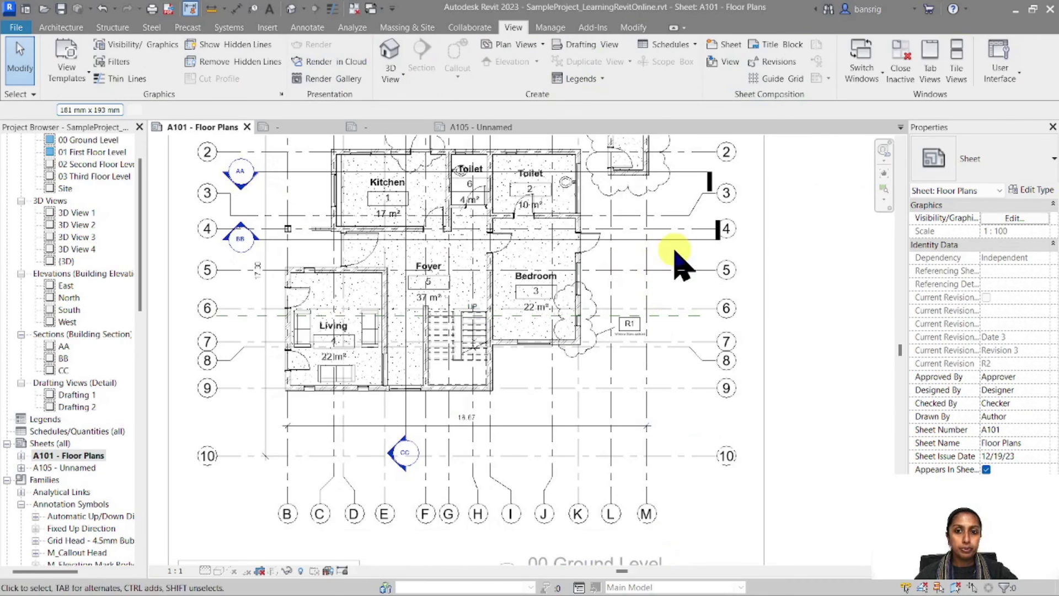
{"action": "middle_click_drag", "start_coordinate": [678, 278], "coordinate": [650, 367]}
{"action": "left_click", "coordinate": [634, 289]}
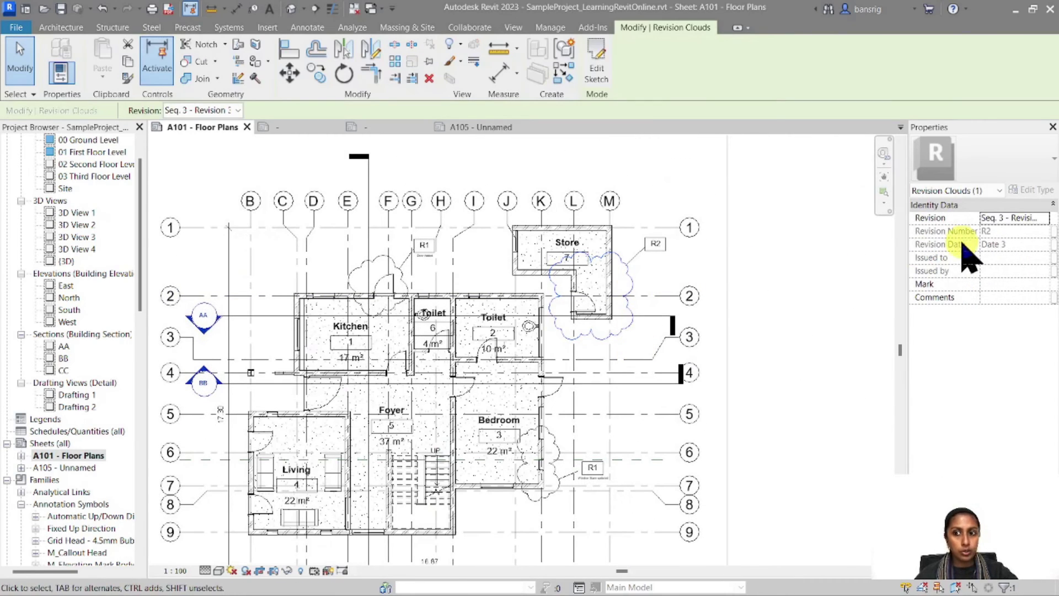
{"action": "left_click", "coordinate": [995, 219]}
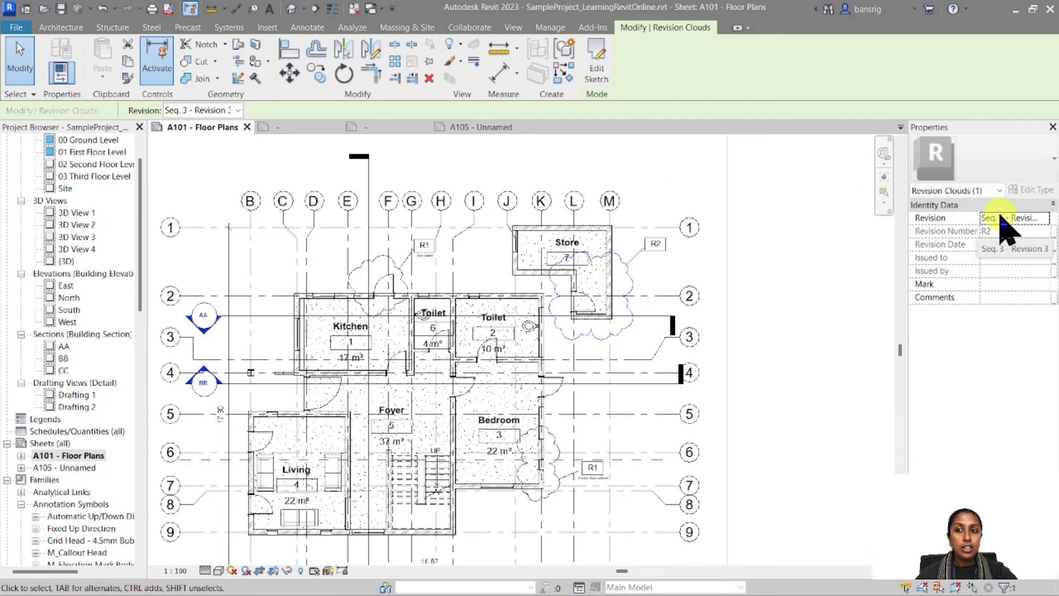
Check the Store room cloud's revision setting, leave the viewport, and examine the revision schedule on sheet A101.
{"action": "left_click", "coordinate": [1014, 249]}
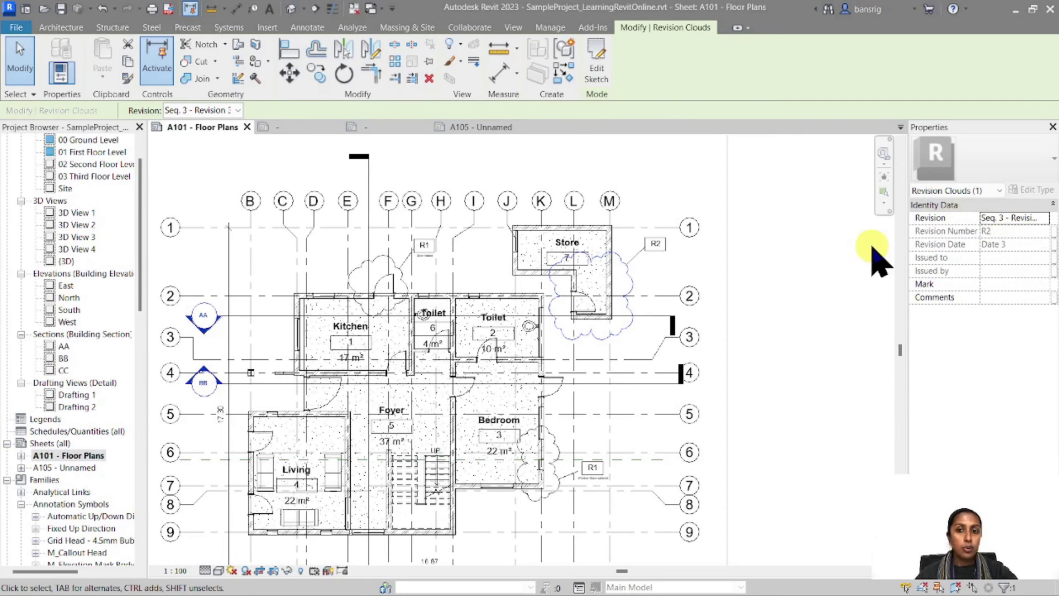
{"action": "left_click", "coordinate": [792, 276]}
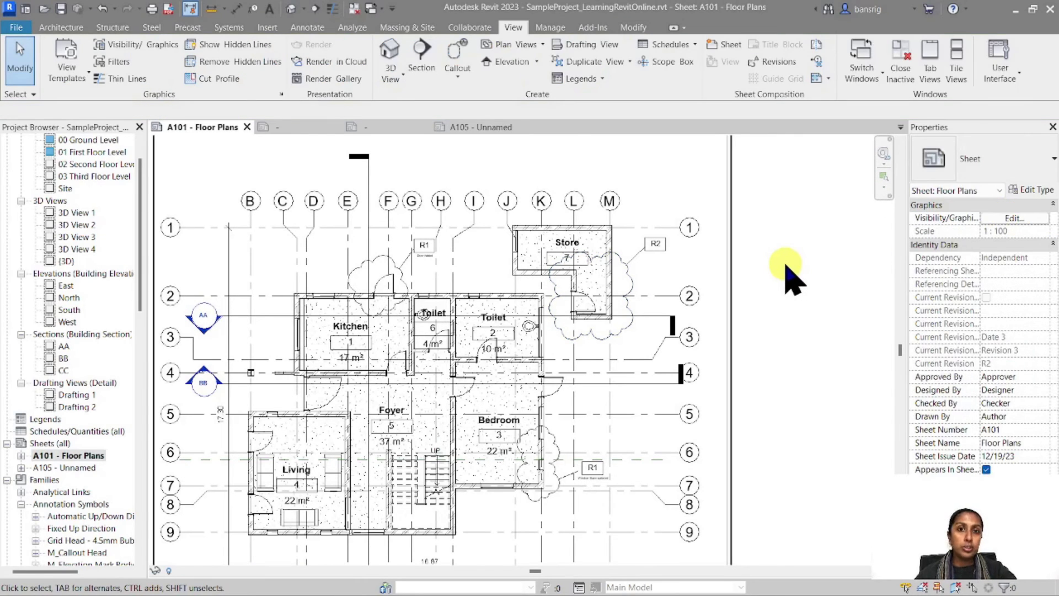
{"action": "scroll", "coordinate": [792, 276], "scroll_direction": "down", "scroll_amount": 4}
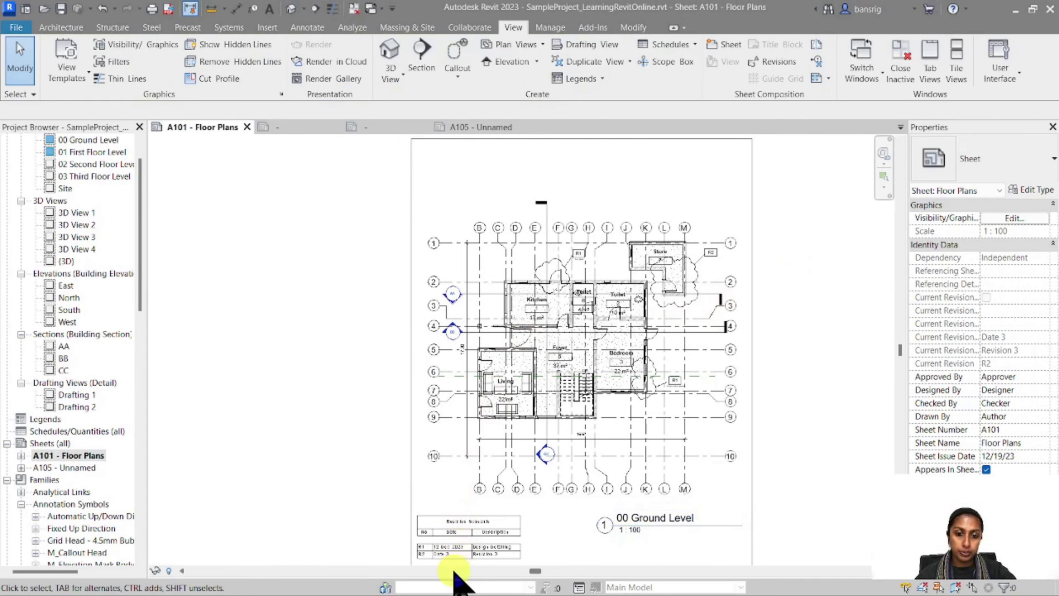
{"action": "scroll", "coordinate": [444, 551], "scroll_direction": "up", "scroll_amount": 3}
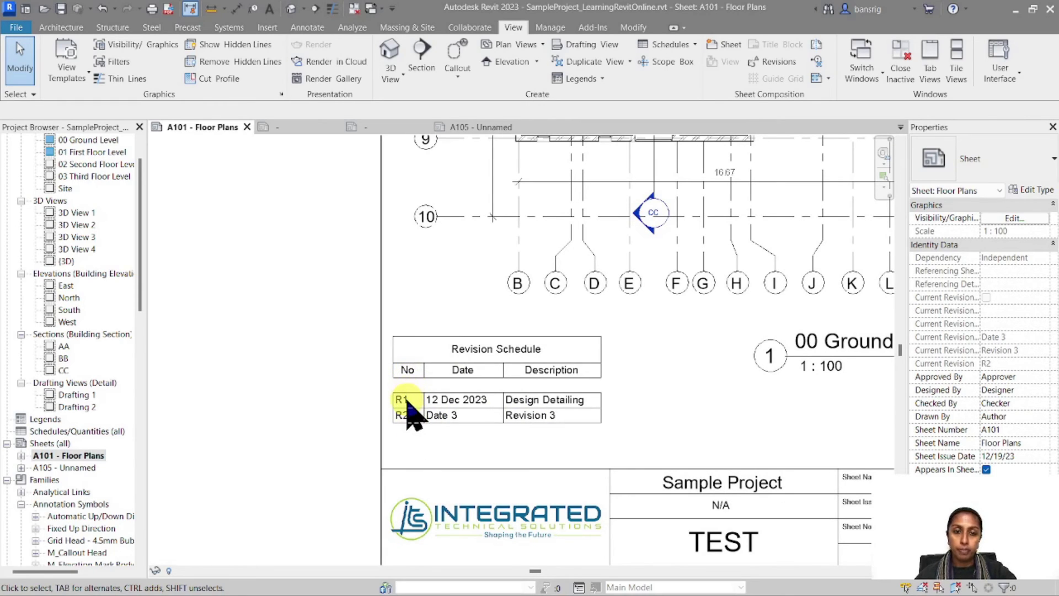
Open sheet A105 and activate its 01 First Floor Level viewport for annotation.
{"action": "double_click", "coordinate": [62, 468]}
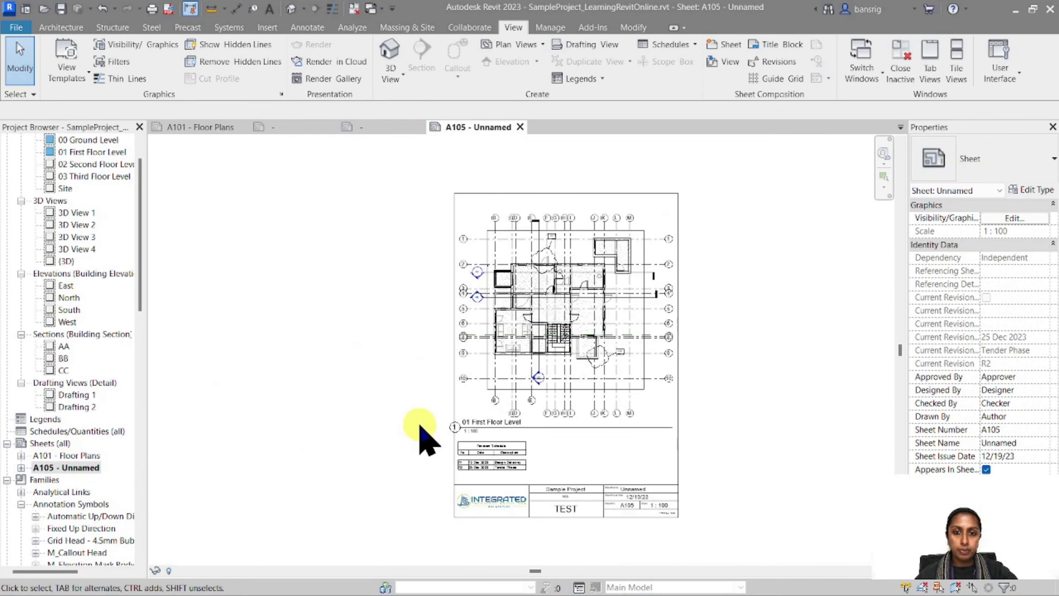
{"action": "scroll", "coordinate": [607, 413], "scroll_direction": "up", "scroll_amount": 2}
{"action": "middle_click_drag", "start_coordinate": [508, 236], "coordinate": [515, 307]}
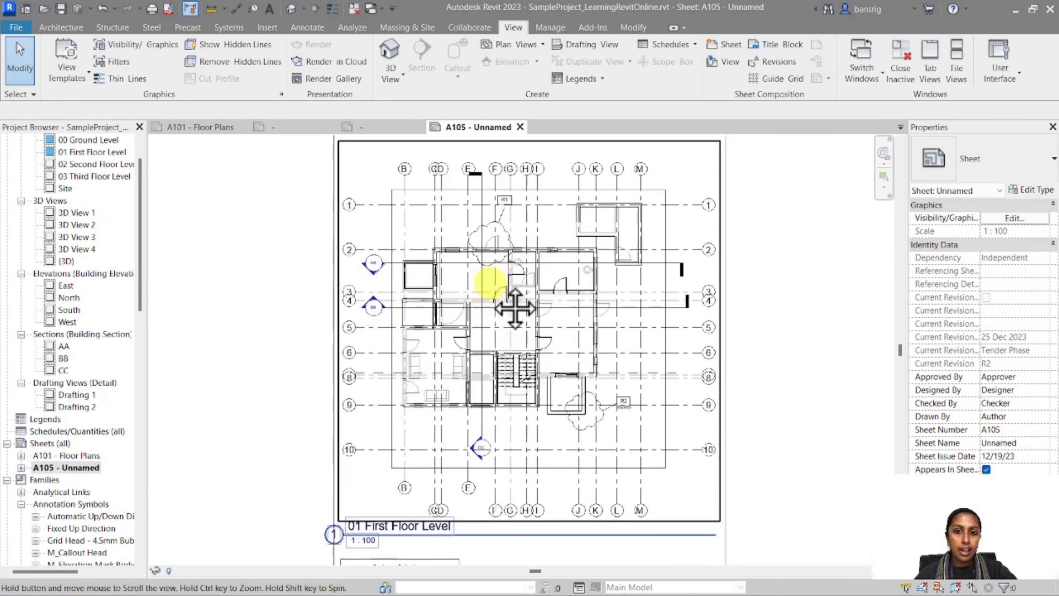
{"action": "scroll", "coordinate": [504, 225], "scroll_direction": "up", "scroll_amount": 1}
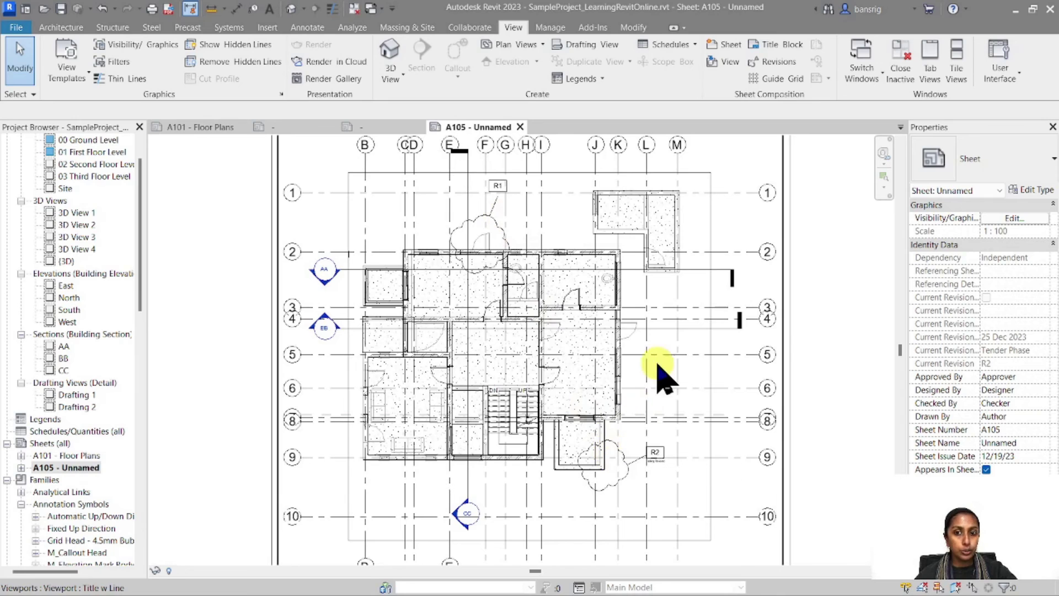
Draw a rectangular revision cloud about 3.0 wide around the upper-right room's door area, assign it Seq. 3 - Revision 3, and finish the sketch.
{"action": "left_click", "coordinate": [307, 27]}
{"action": "left_click", "coordinate": [408, 39]}
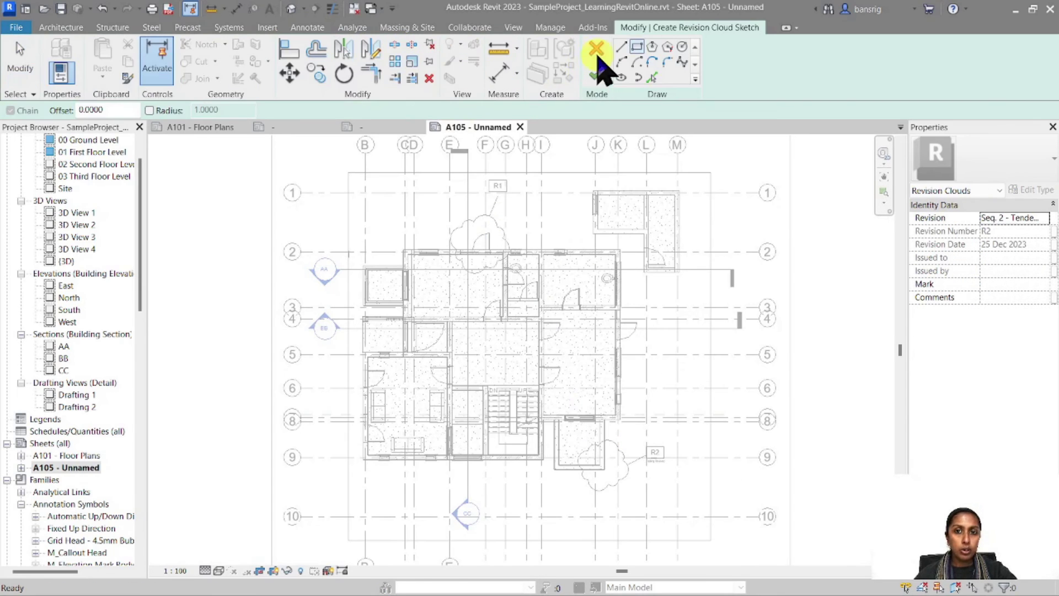
{"action": "scroll", "coordinate": [643, 239], "scroll_direction": "up", "scroll_amount": 2}
{"action": "left_click", "coordinate": [632, 229]}
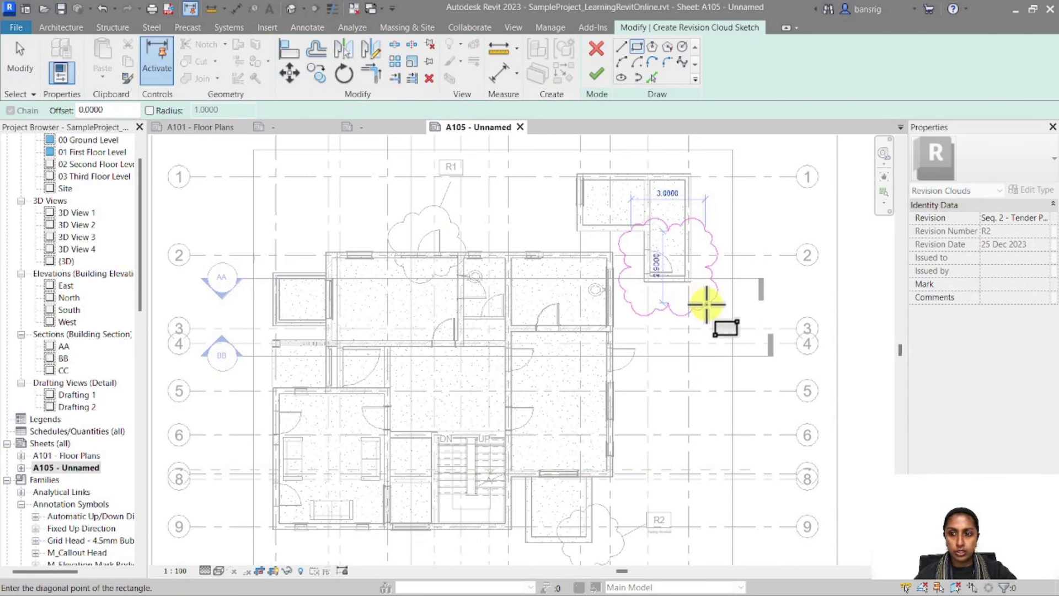
{"action": "left_click", "coordinate": [706, 304]}
{"action": "left_click", "coordinate": [1043, 218]}
{"action": "left_click", "coordinate": [988, 257]}
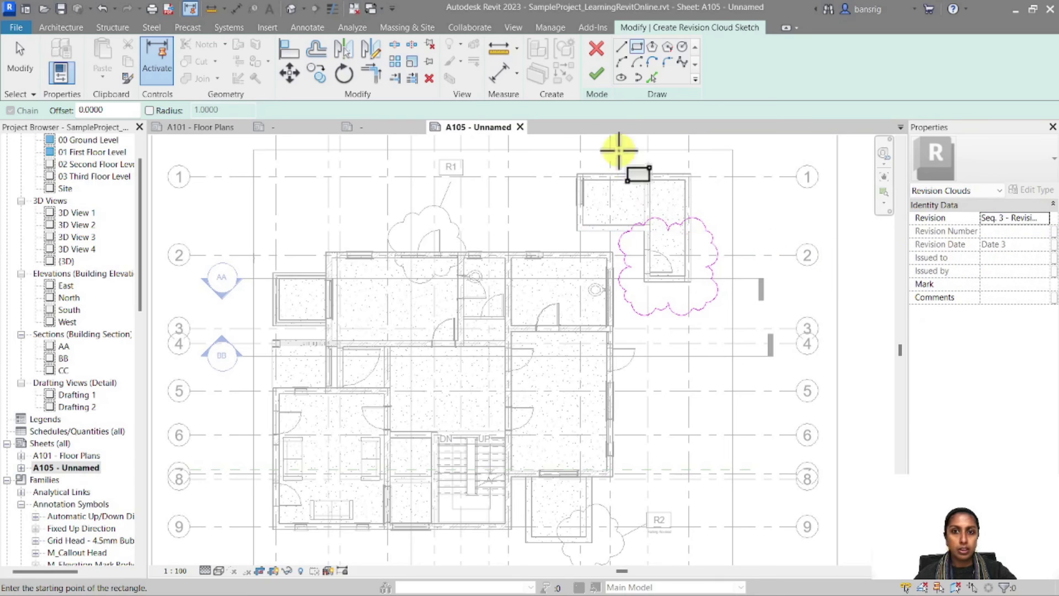
{"action": "left_click", "coordinate": [596, 74]}
Tag the new Revision 3 cloud by category with a leader and return from the viewport to sheet A105.
{"action": "left_click", "coordinate": [309, 27]}
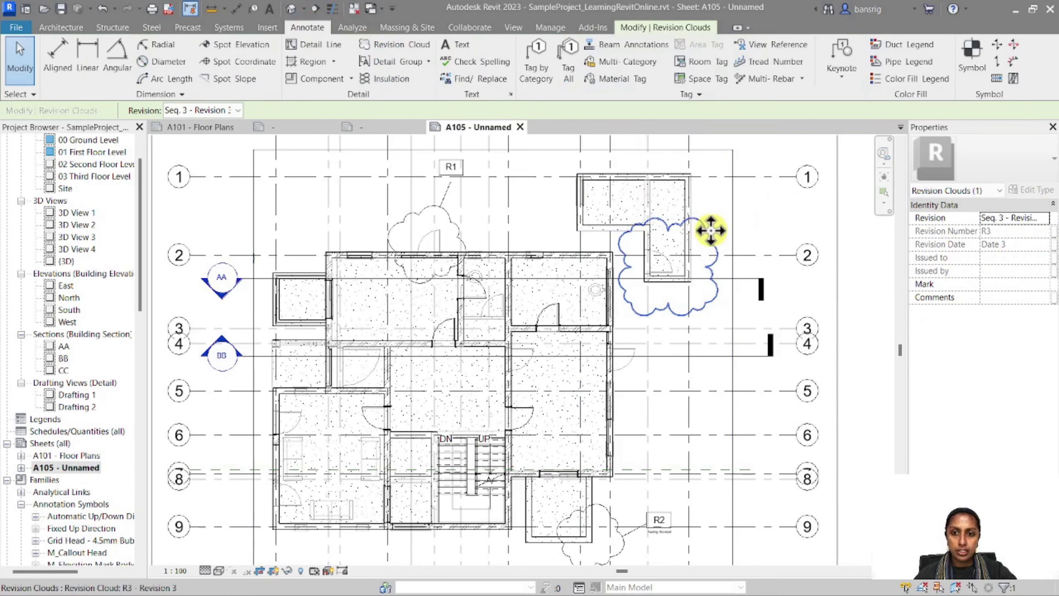
{"action": "left_click", "coordinate": [536, 62]}
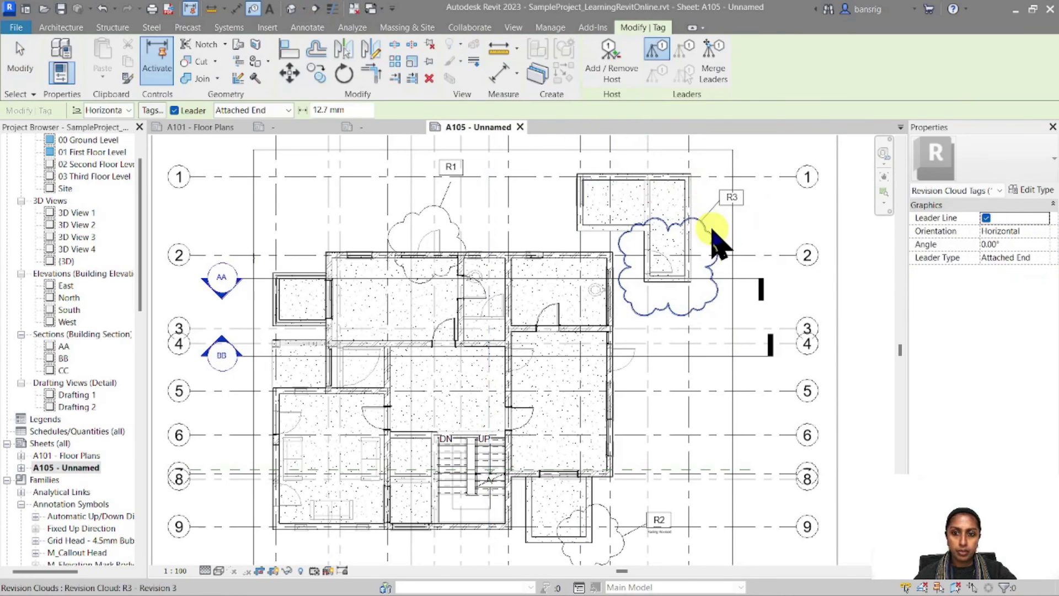
{"action": "left_click", "coordinate": [715, 240]}
{"action": "key", "text": "Escape"}
{"action": "scroll", "coordinate": [809, 307], "scroll_direction": "down", "scroll_amount": 5}
{"action": "double_click", "coordinate": [805, 359]}
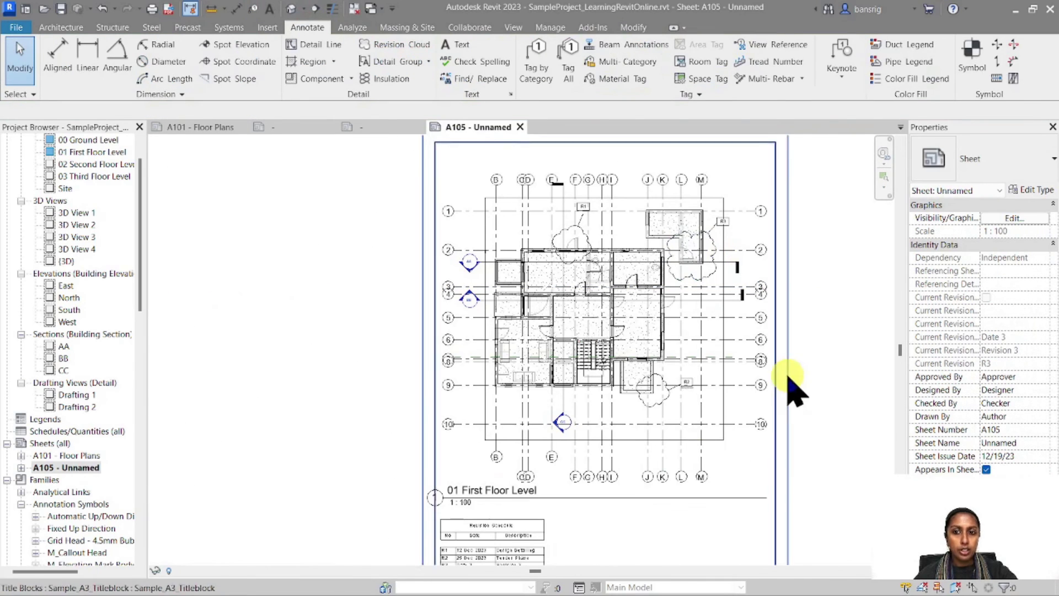
Compare the revision numbers in the revision schedules on sheets A105 and A101.
{"action": "scroll", "coordinate": [697, 339], "scroll_direction": "up", "scroll_amount": 3}
{"action": "scroll", "coordinate": [445, 456], "scroll_direction": "up", "scroll_amount": 3}
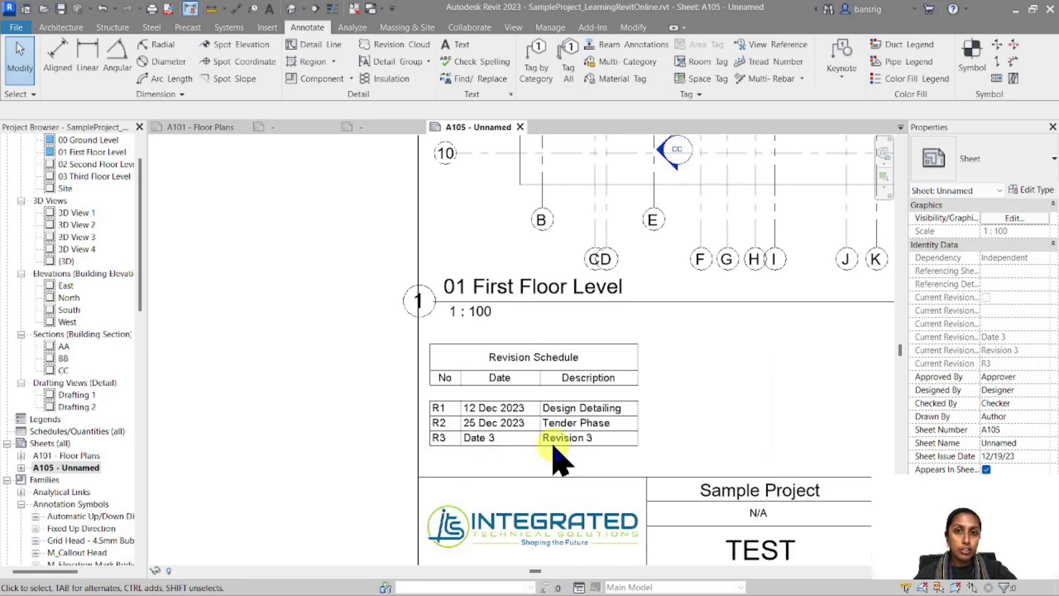
{"action": "scroll", "coordinate": [558, 447], "scroll_direction": "down", "scroll_amount": 3}
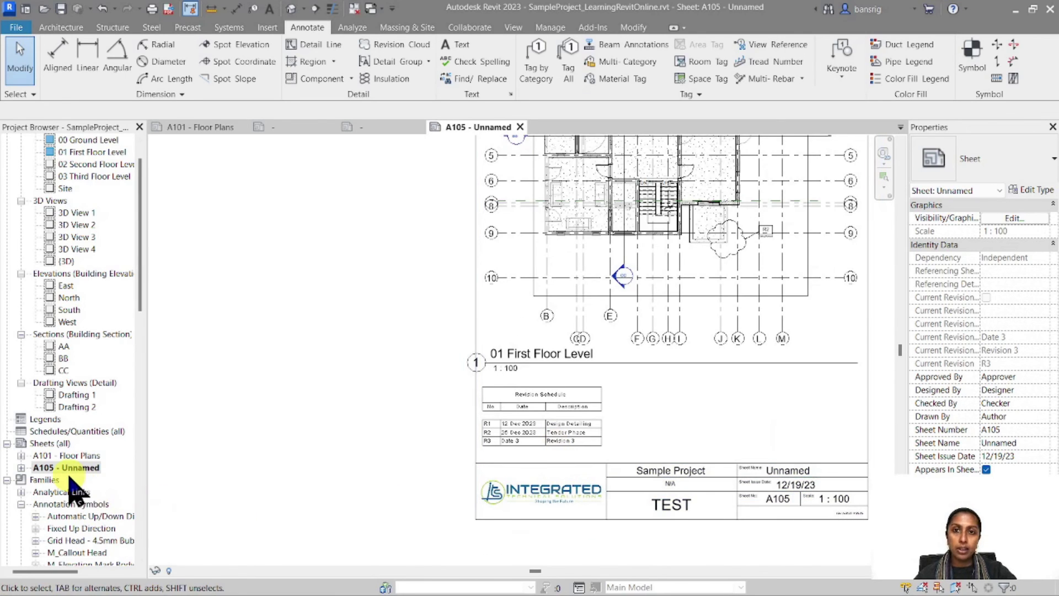
{"action": "middle_click_drag", "start_coordinate": [695, 394], "coordinate": [668, 423]}
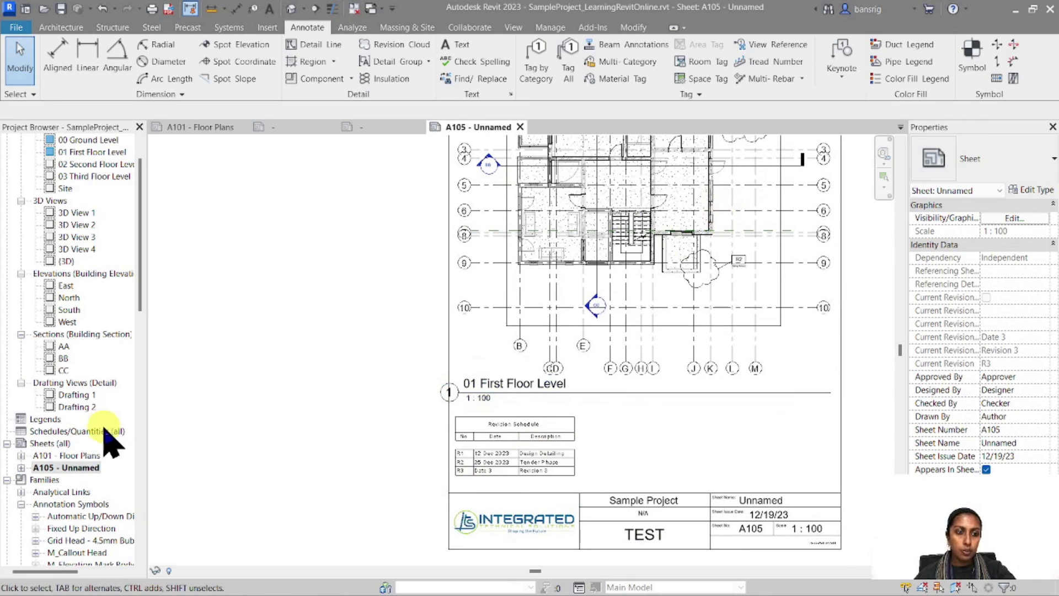
{"action": "double_click", "coordinate": [69, 456]}
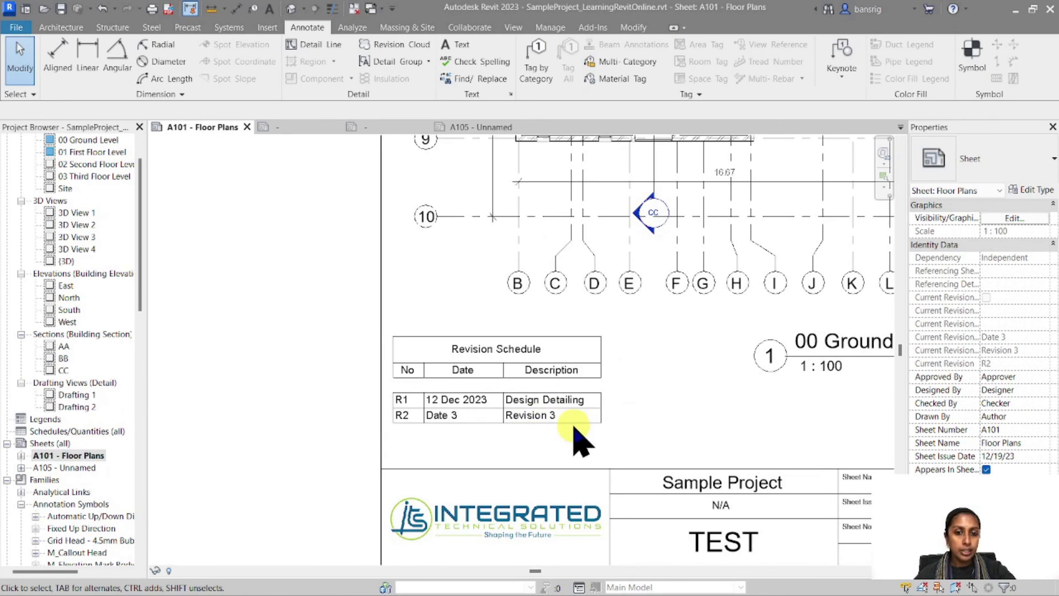
{"action": "scroll", "coordinate": [580, 436], "scroll_direction": "down", "scroll_amount": 5}
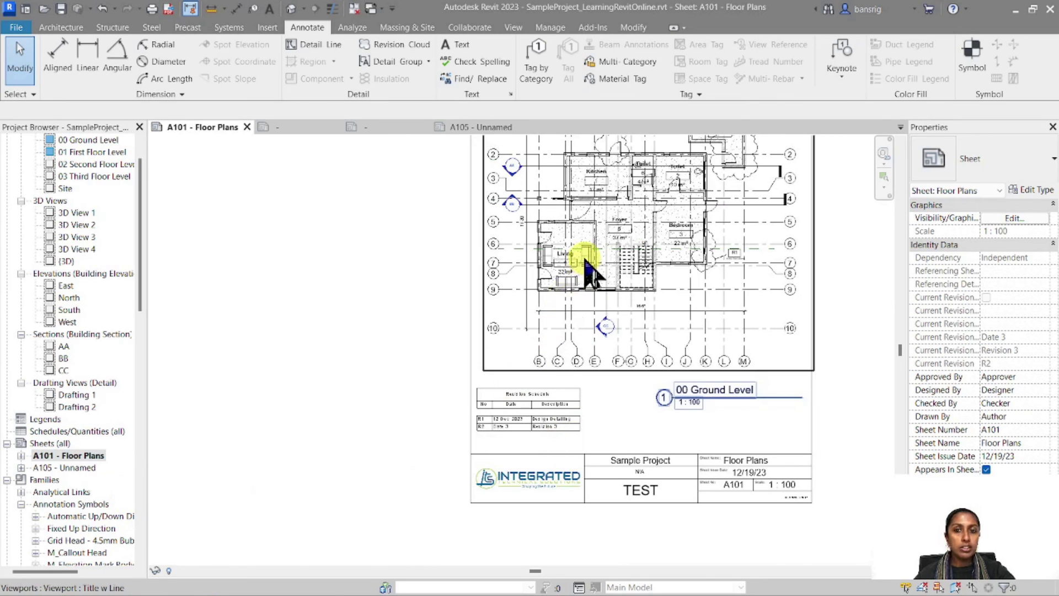
{"action": "middle_click_drag", "start_coordinate": [586, 265], "coordinate": [514, 383]}
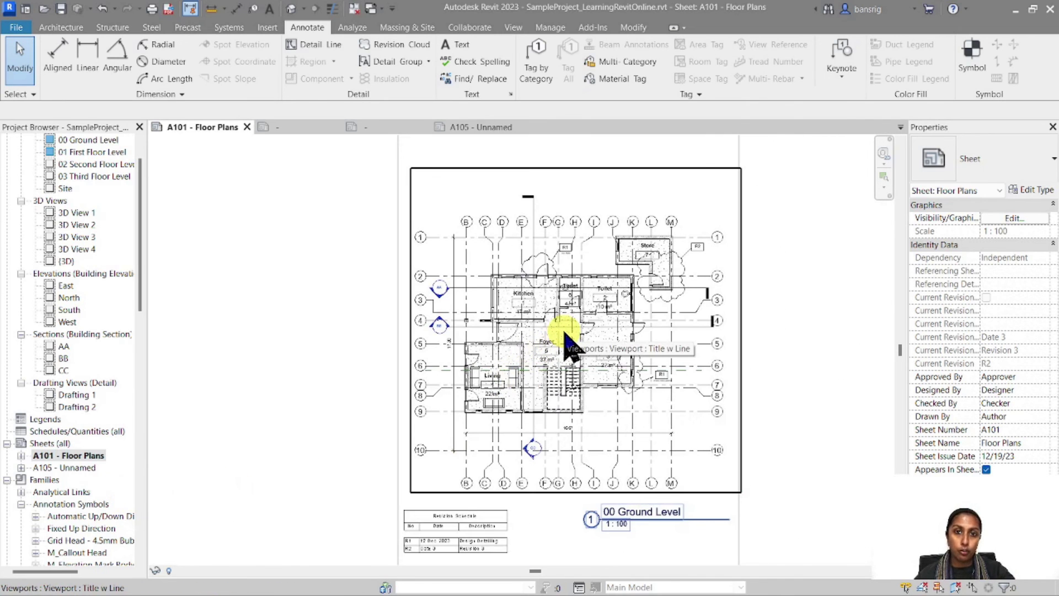
{"action": "scroll", "coordinate": [440, 563], "scroll_direction": "up", "scroll_amount": 2}
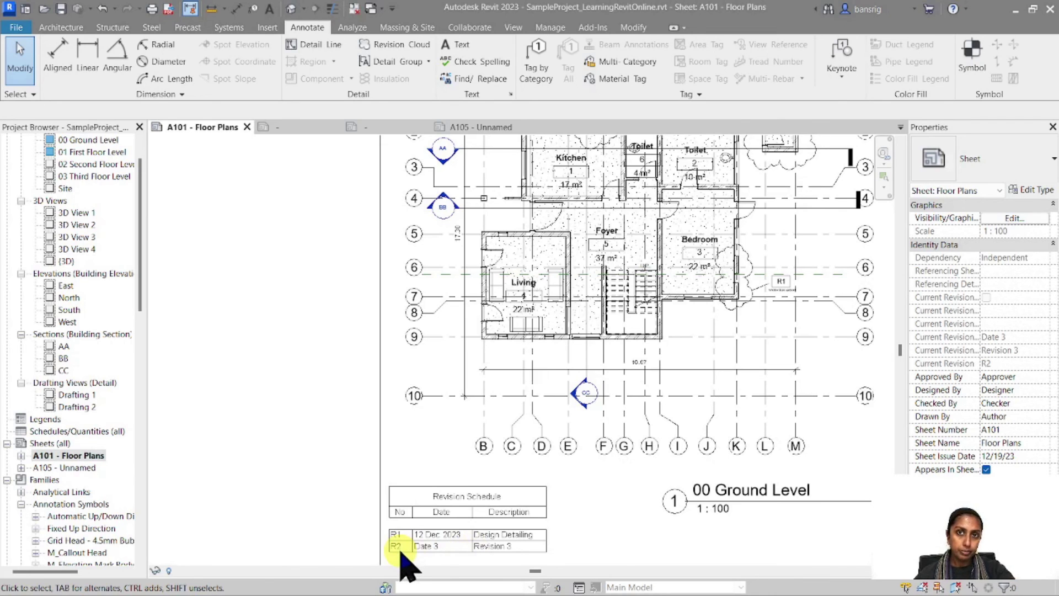
Set the revision numbering in Sheet Issues/Revisions to Per Project and accept the change.
{"action": "left_click", "coordinate": [513, 27]}
{"action": "left_click", "coordinate": [776, 62]}
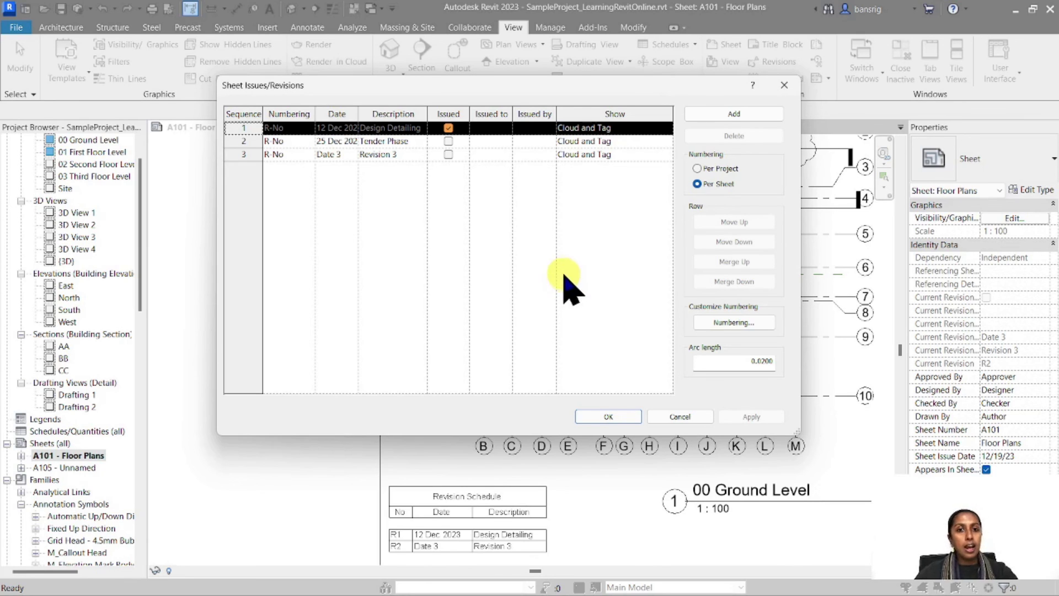
{"action": "left_click", "coordinate": [709, 169]}
{"action": "left_click", "coordinate": [555, 323]}
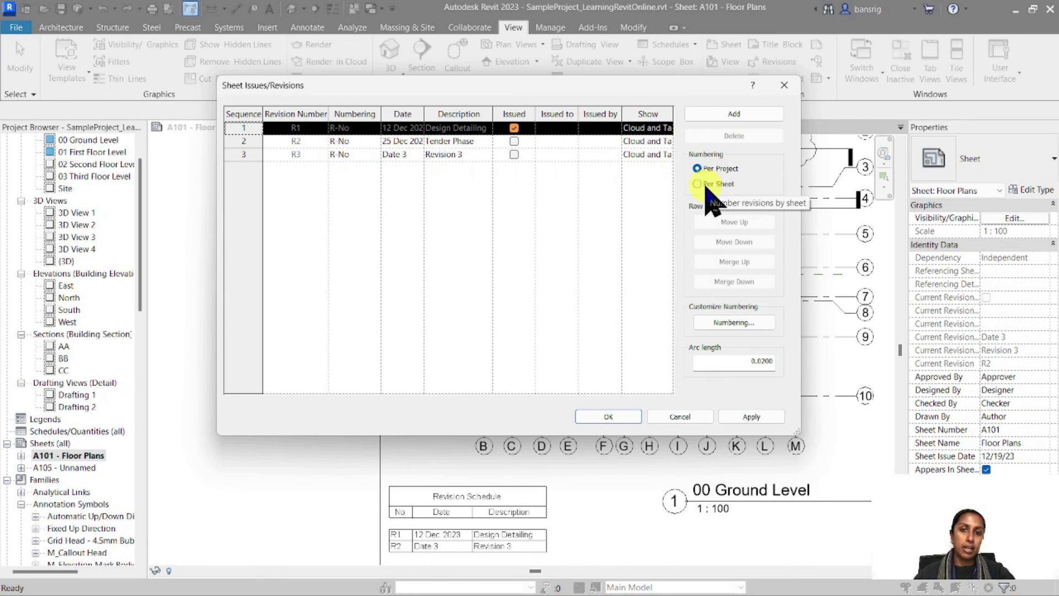
{"action": "left_click", "coordinate": [608, 415]}
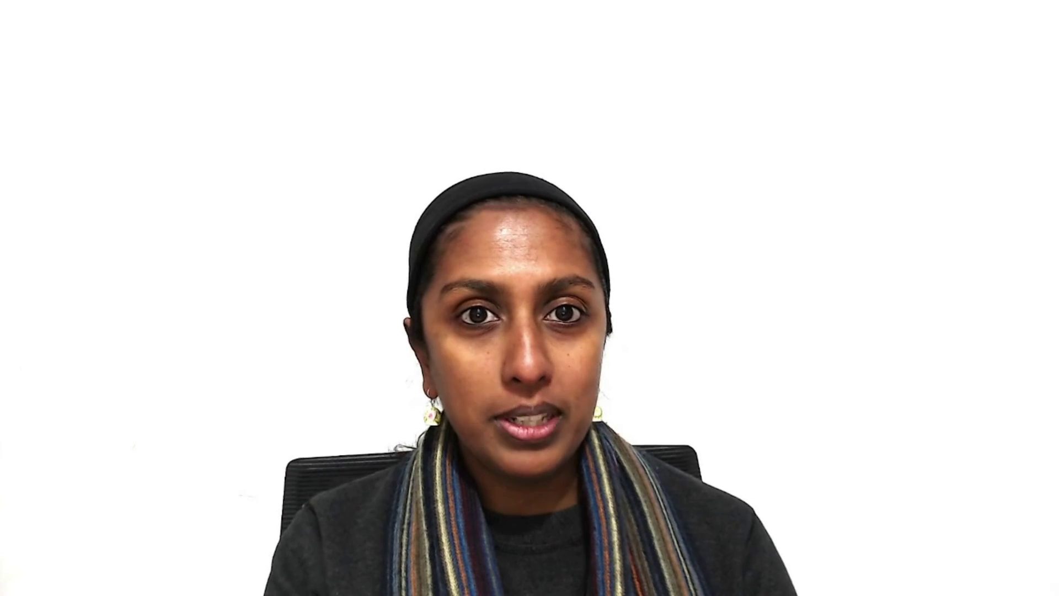